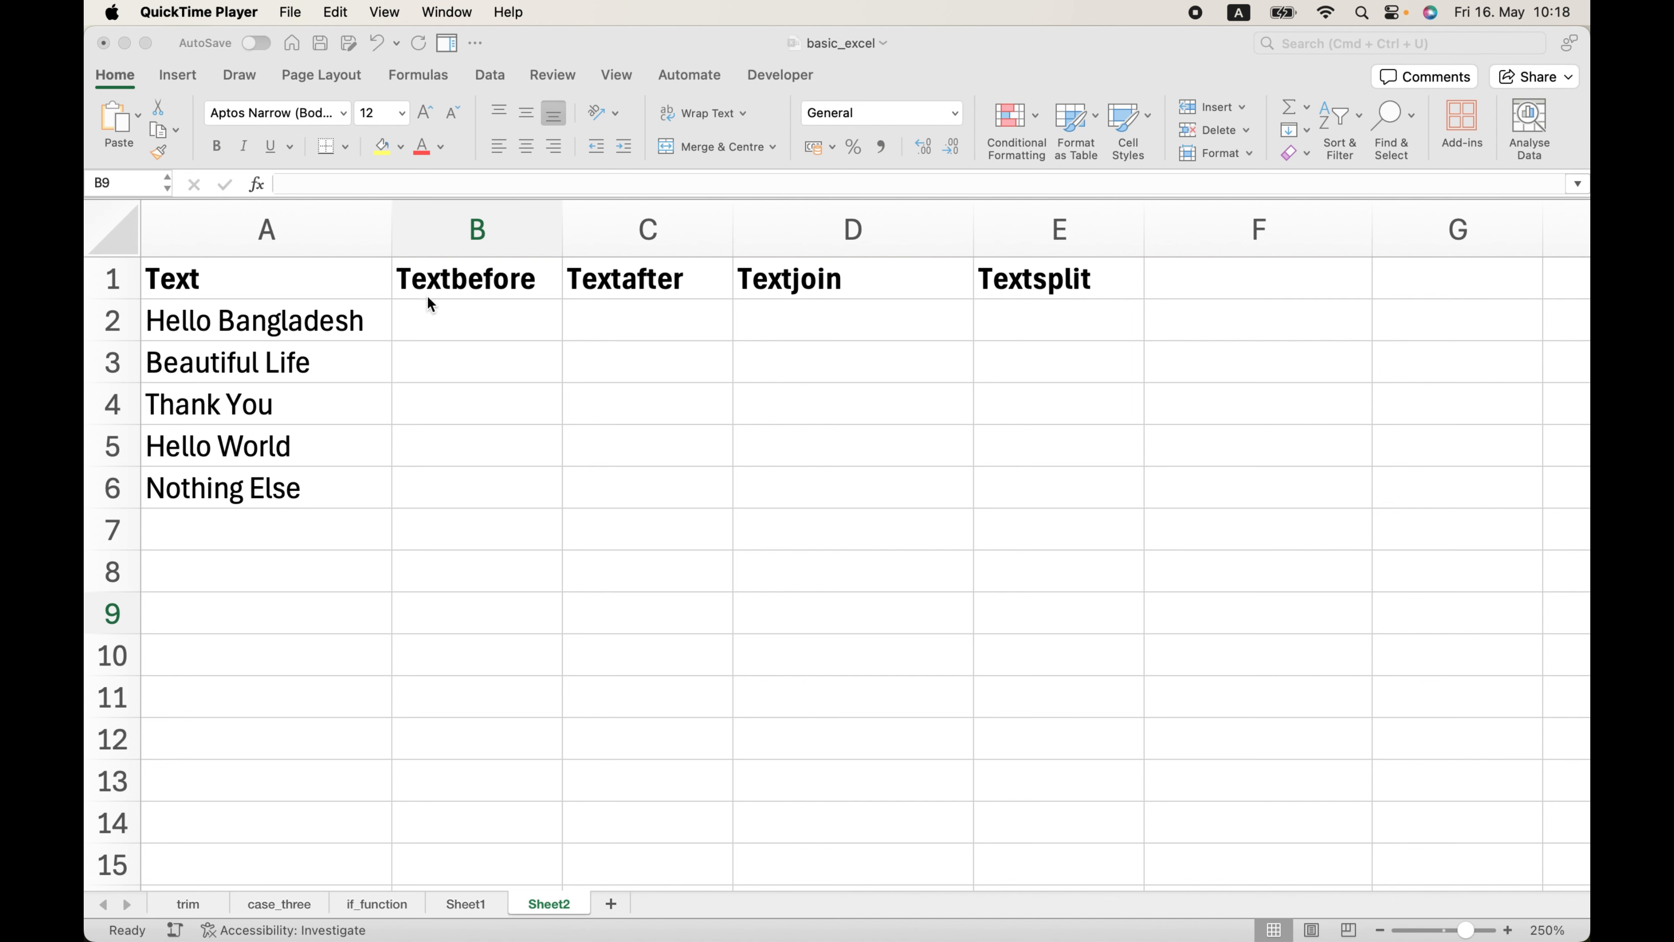
Enter the formula =TEXTBEFORE(A2;"o") in cell B2 to extract the text before the letter o.
left_click(449, 329)
left_click(443, 319)
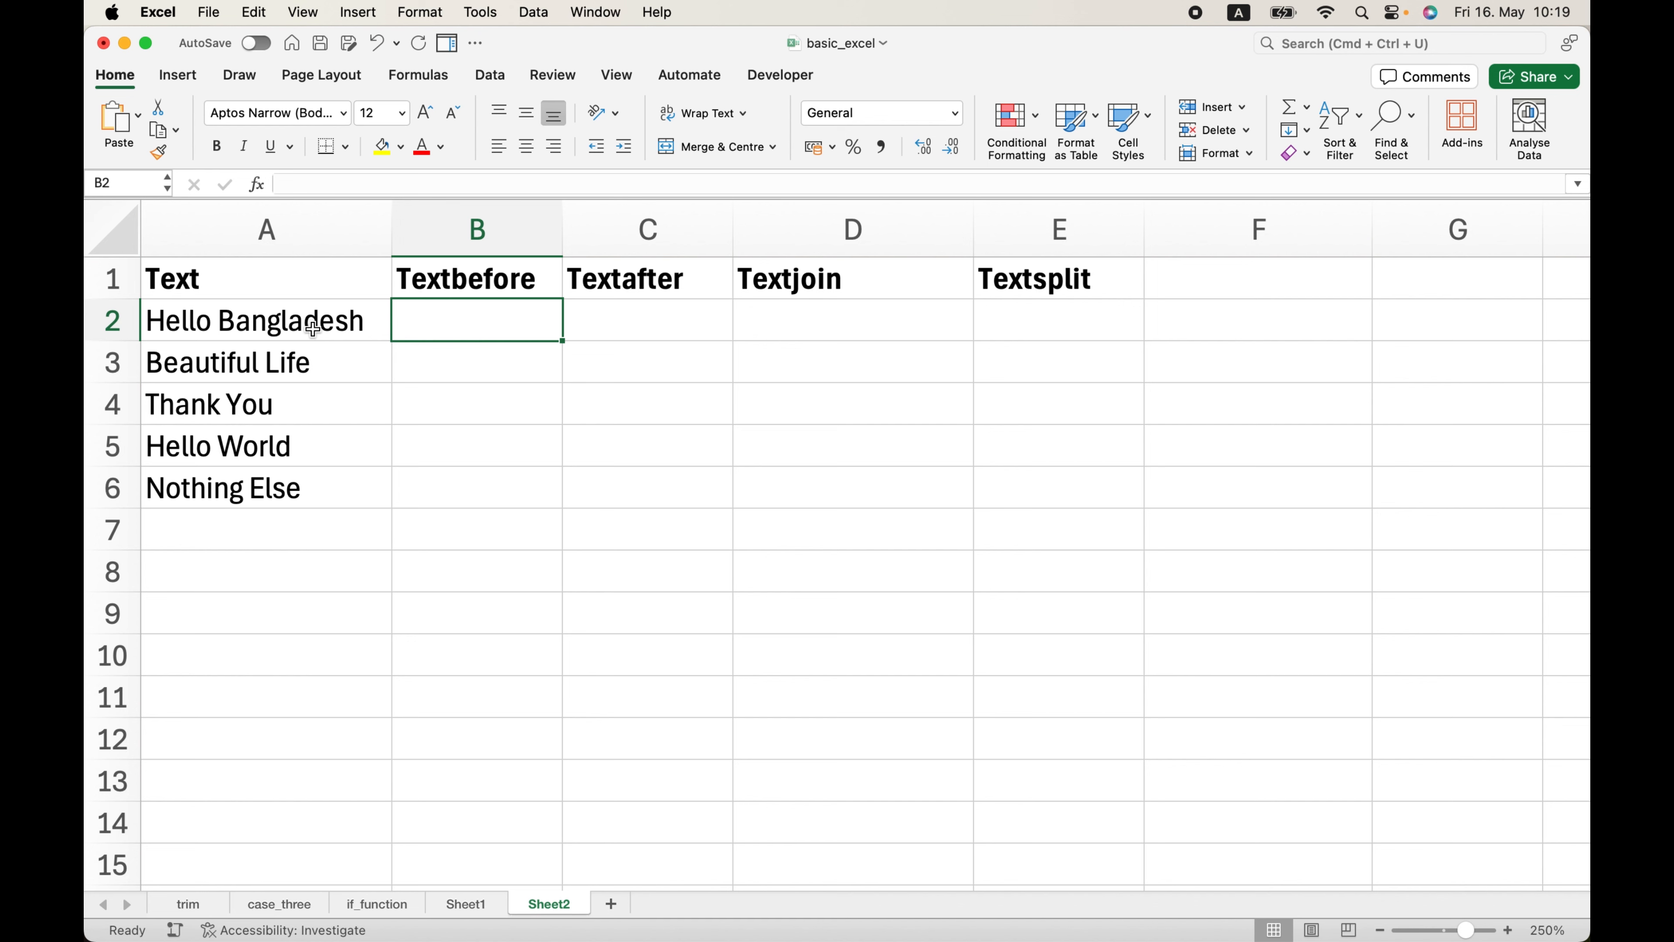
type("=")
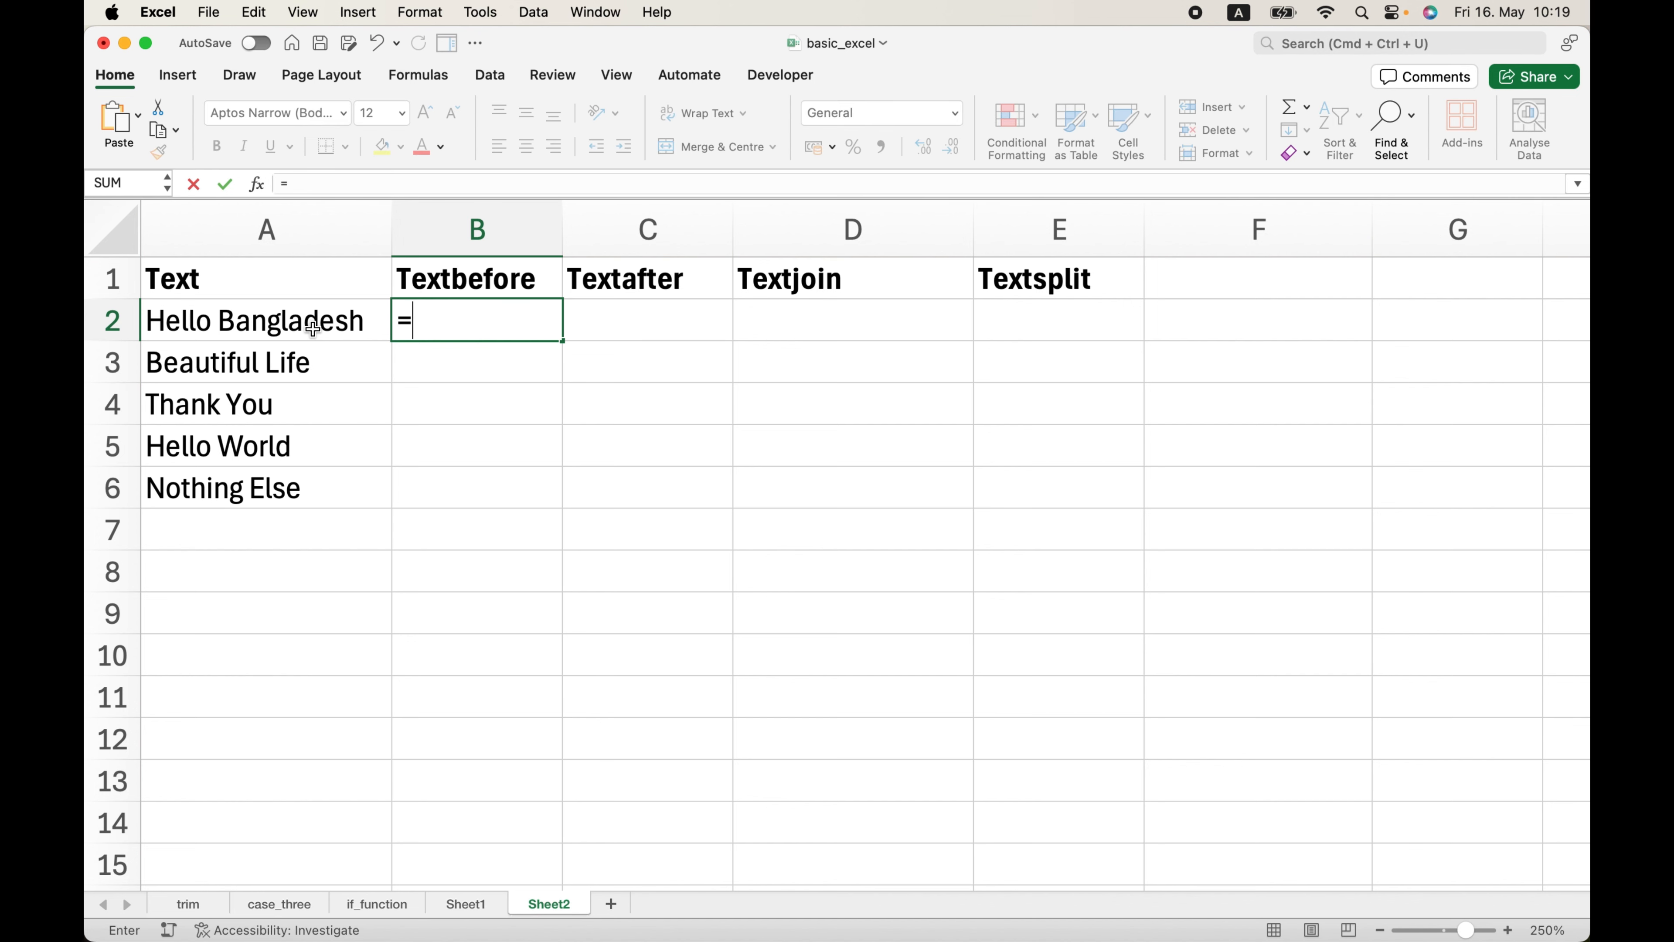
type("textb")
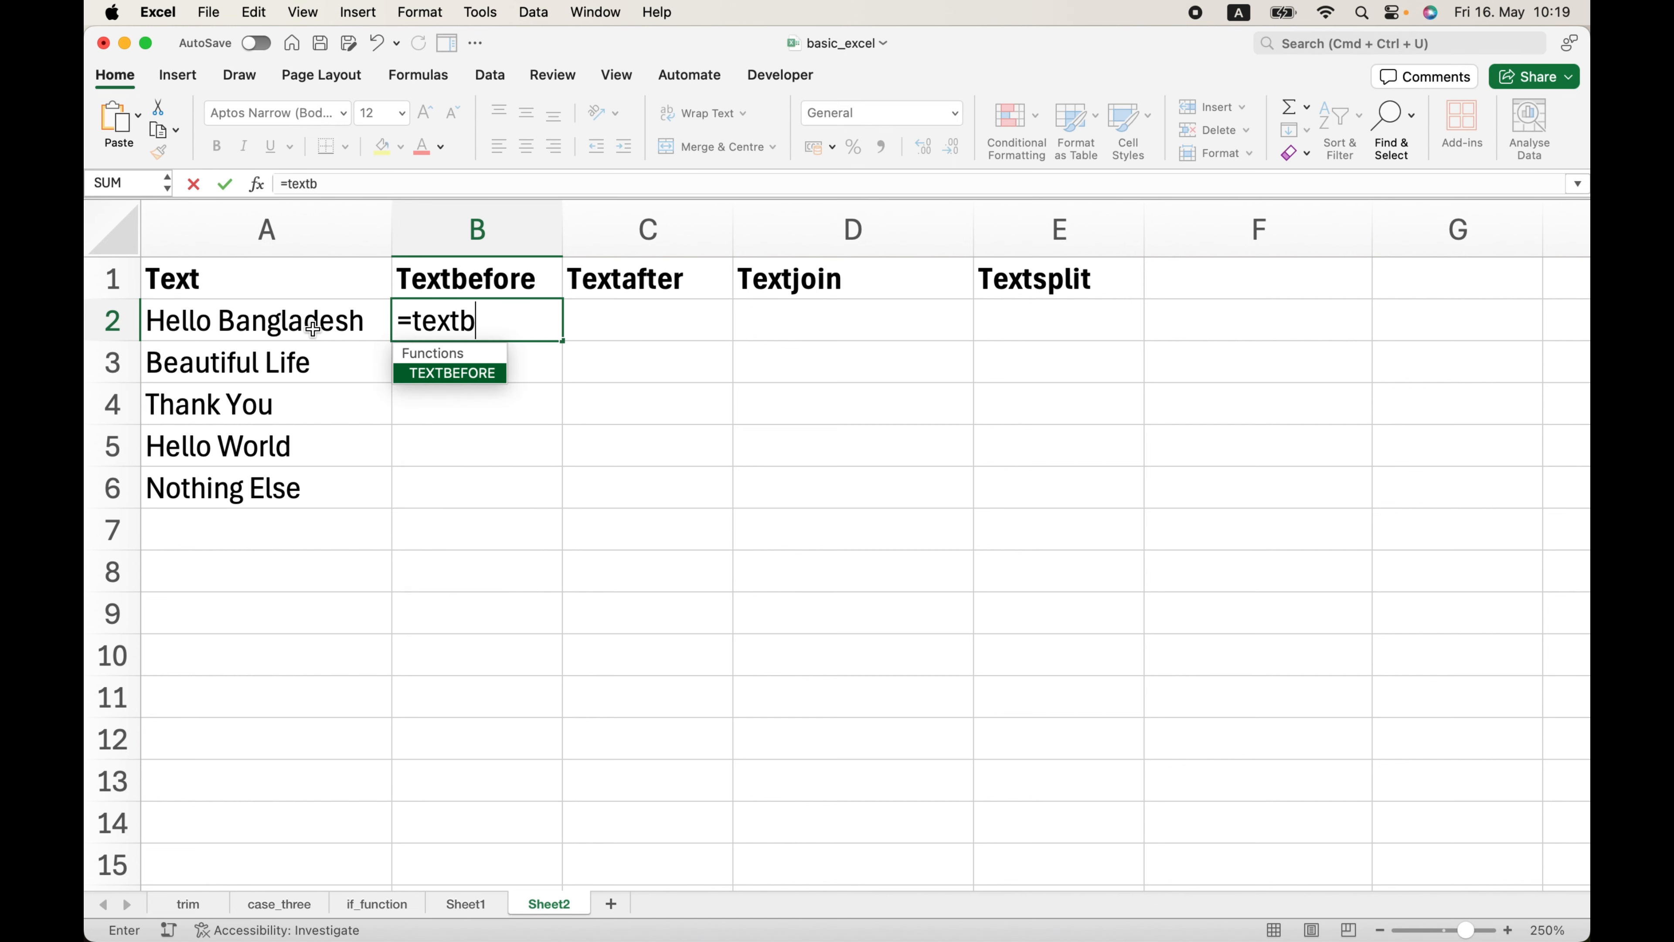
double_click(425, 379)
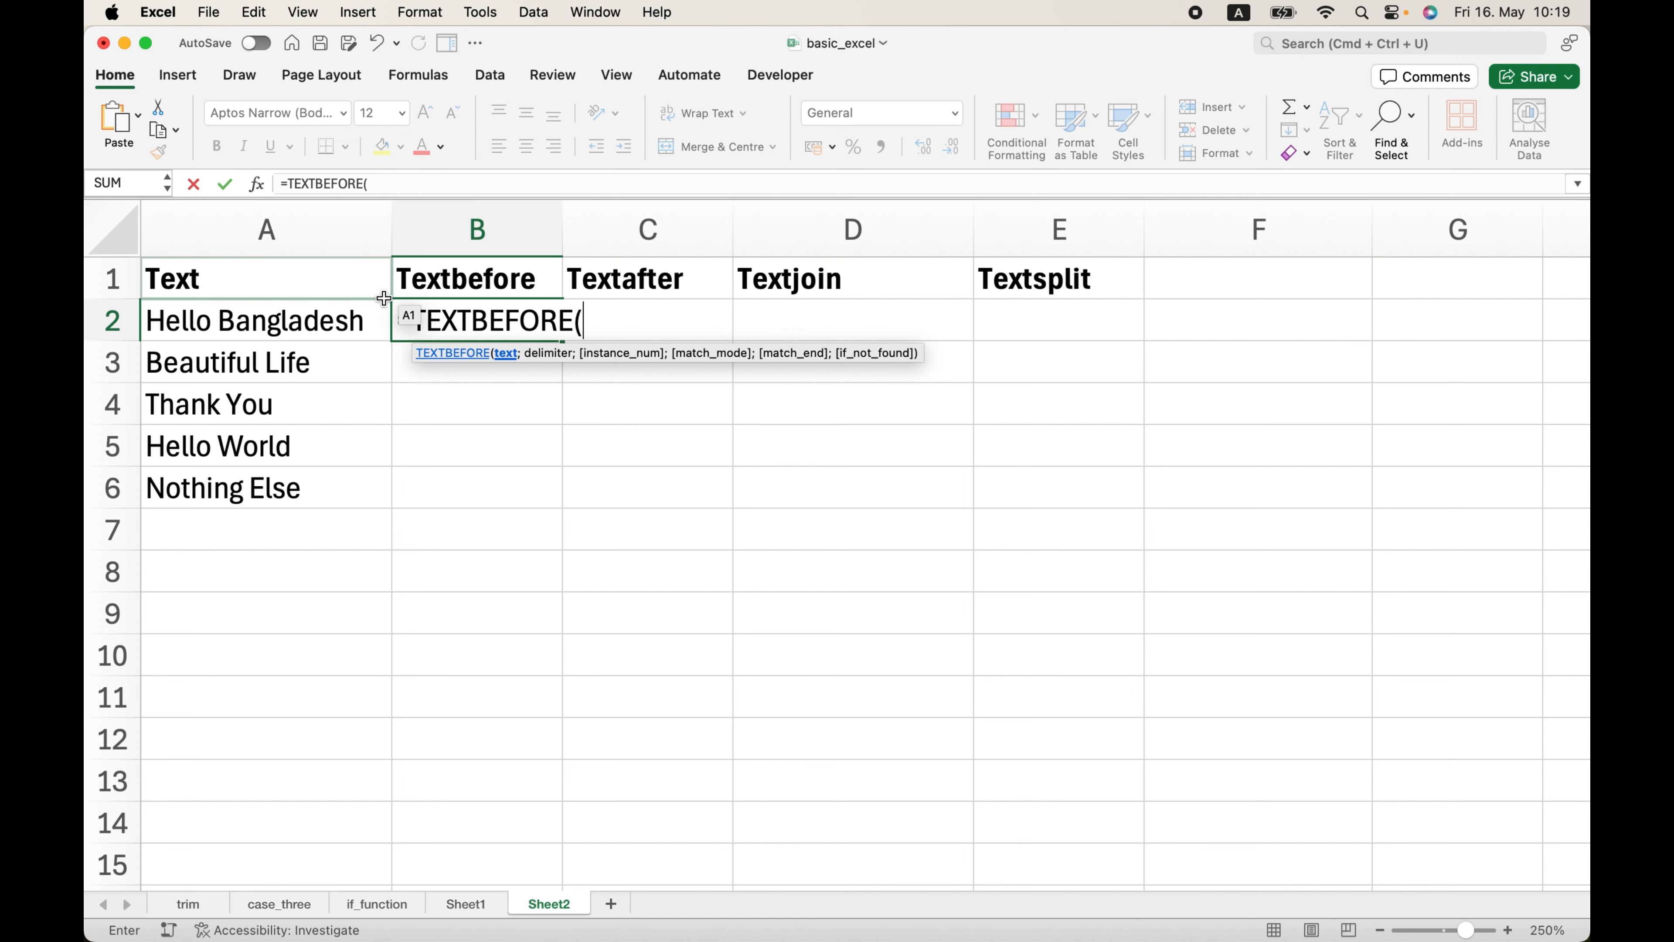
left_click(303, 318)
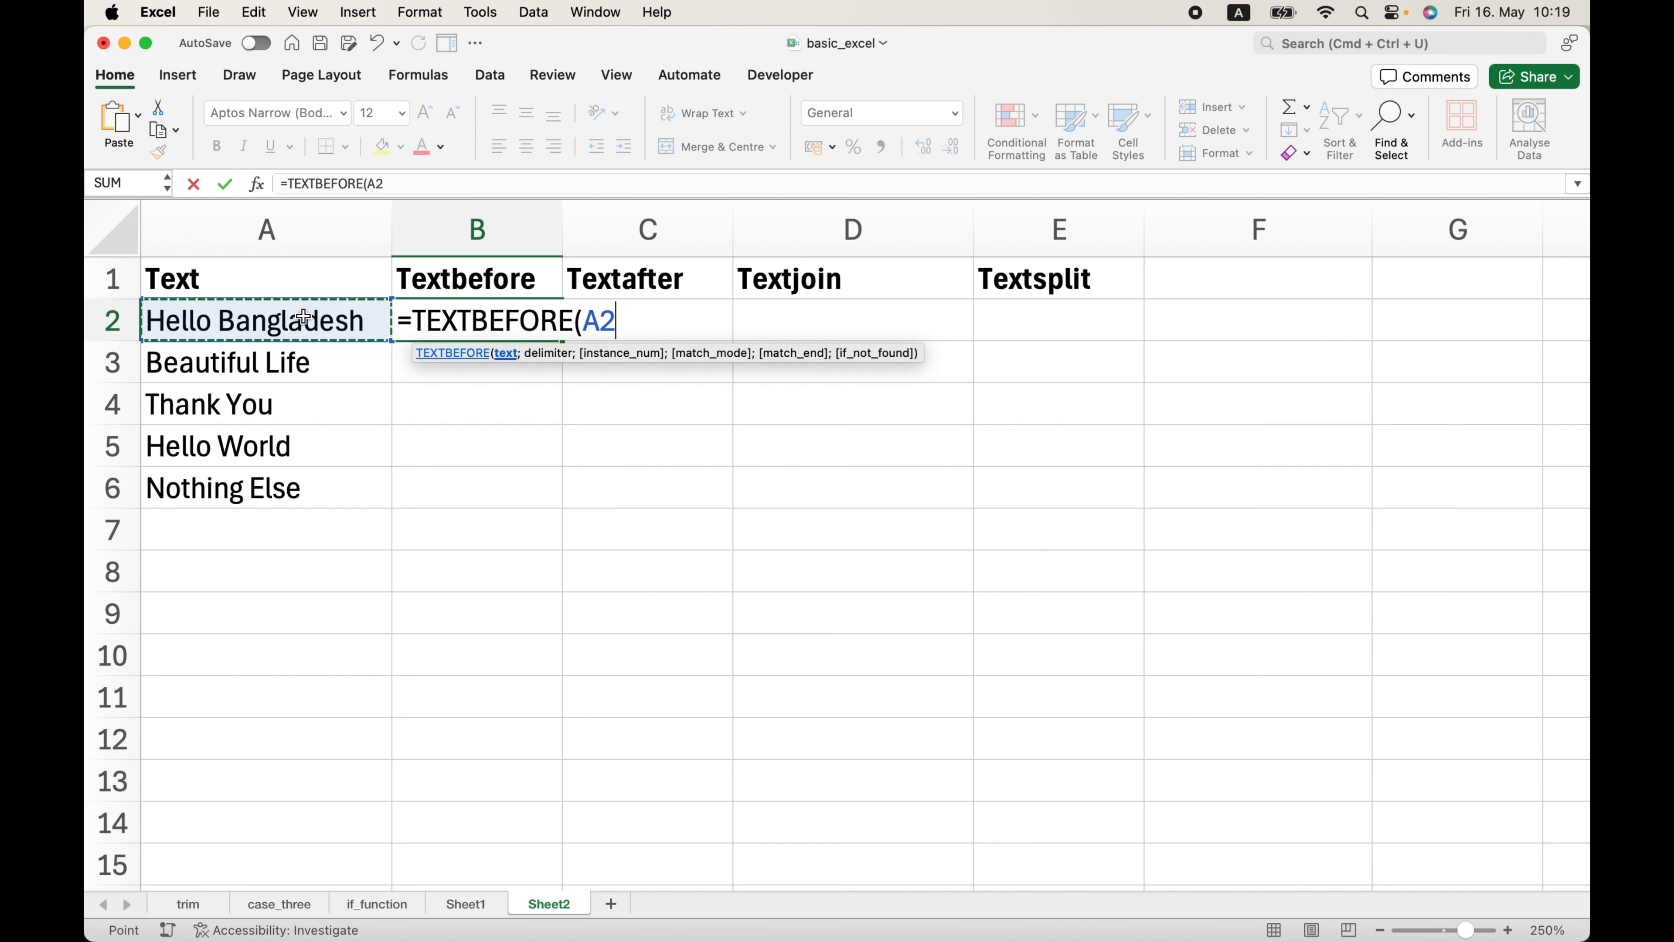
type(";")
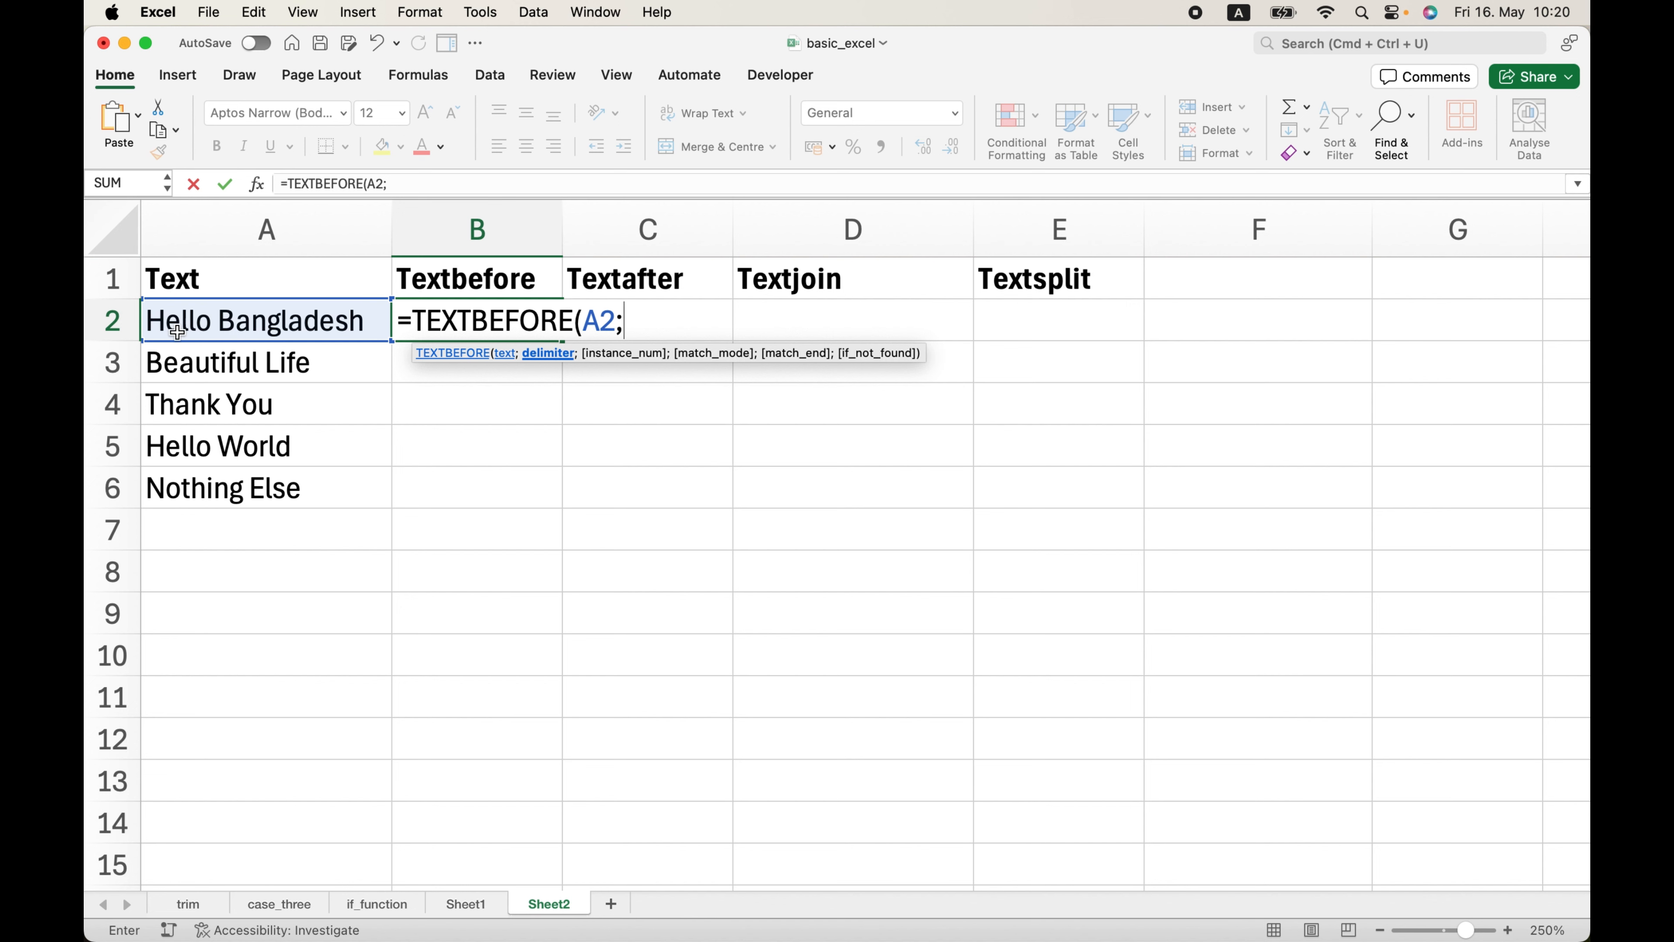
type("\"o\")")
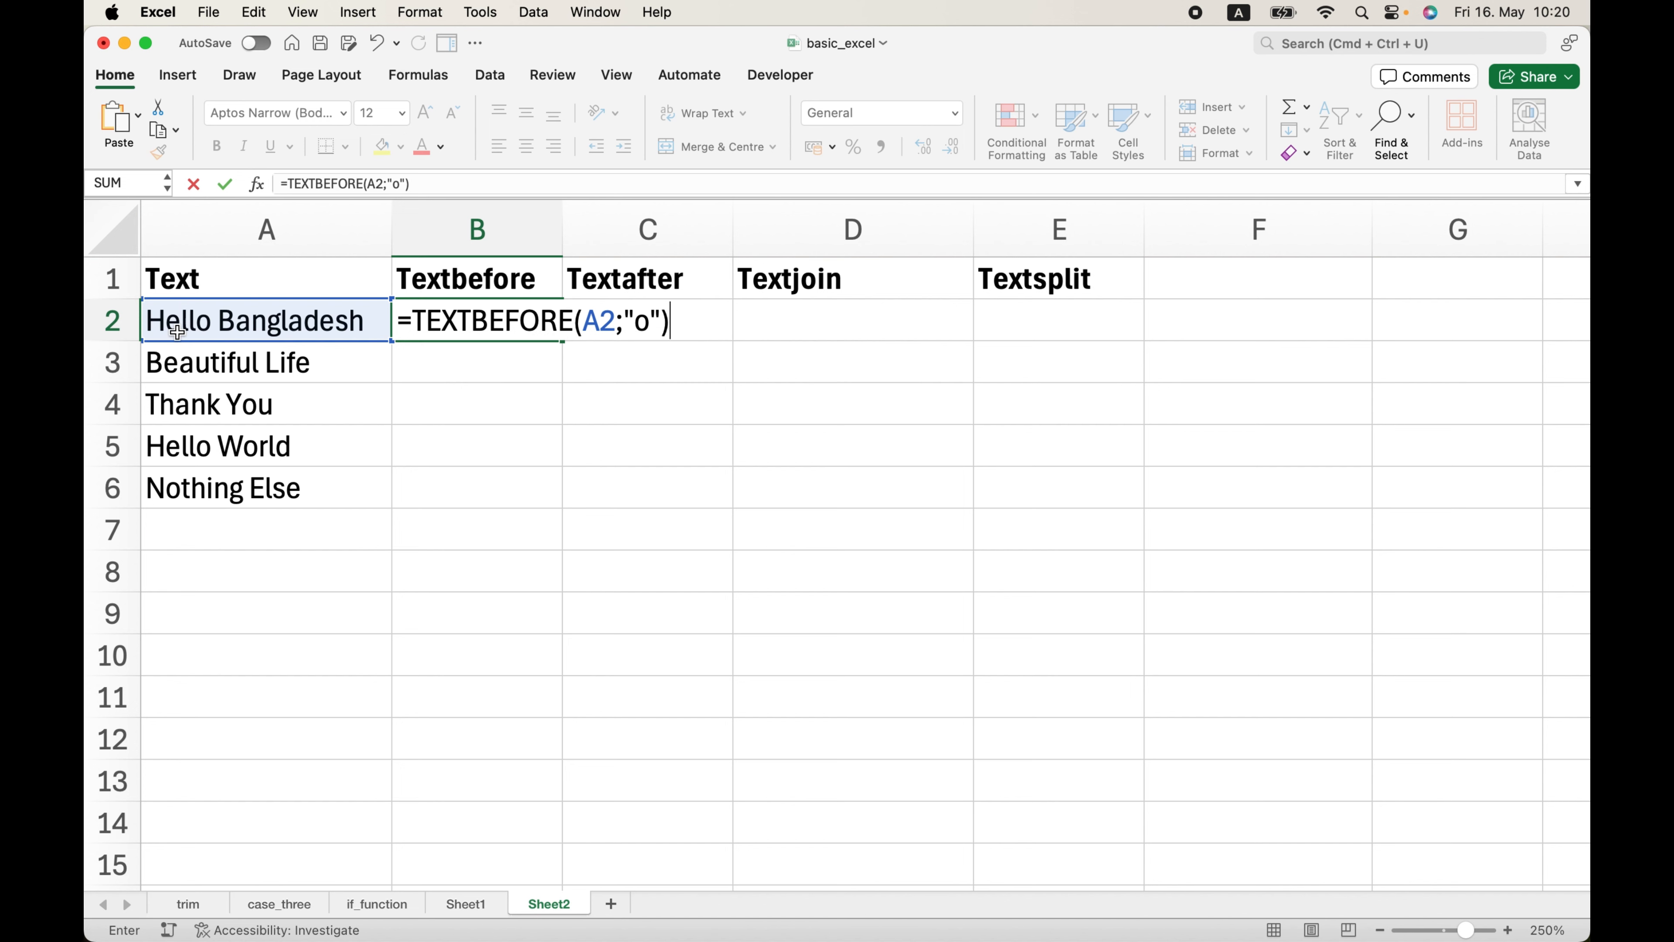
key("Return")
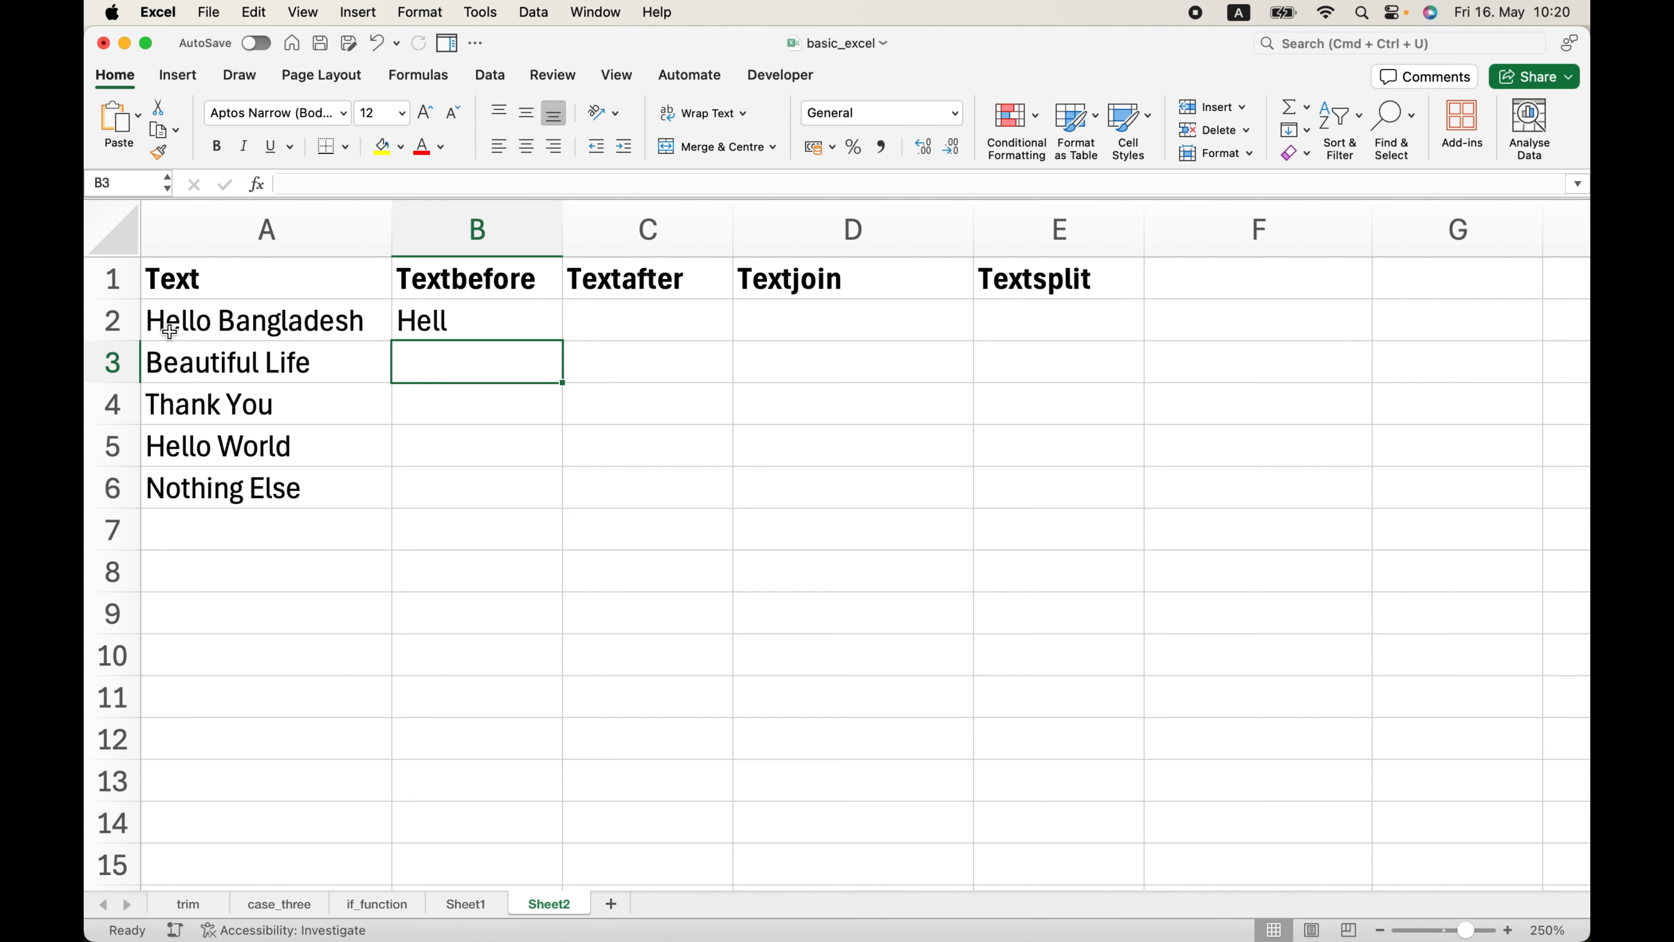
Change the delimiter in B2's TEXTBEFORE formula to a space, giving =TEXTBEFORE(A2;" ").
left_click(430, 322)
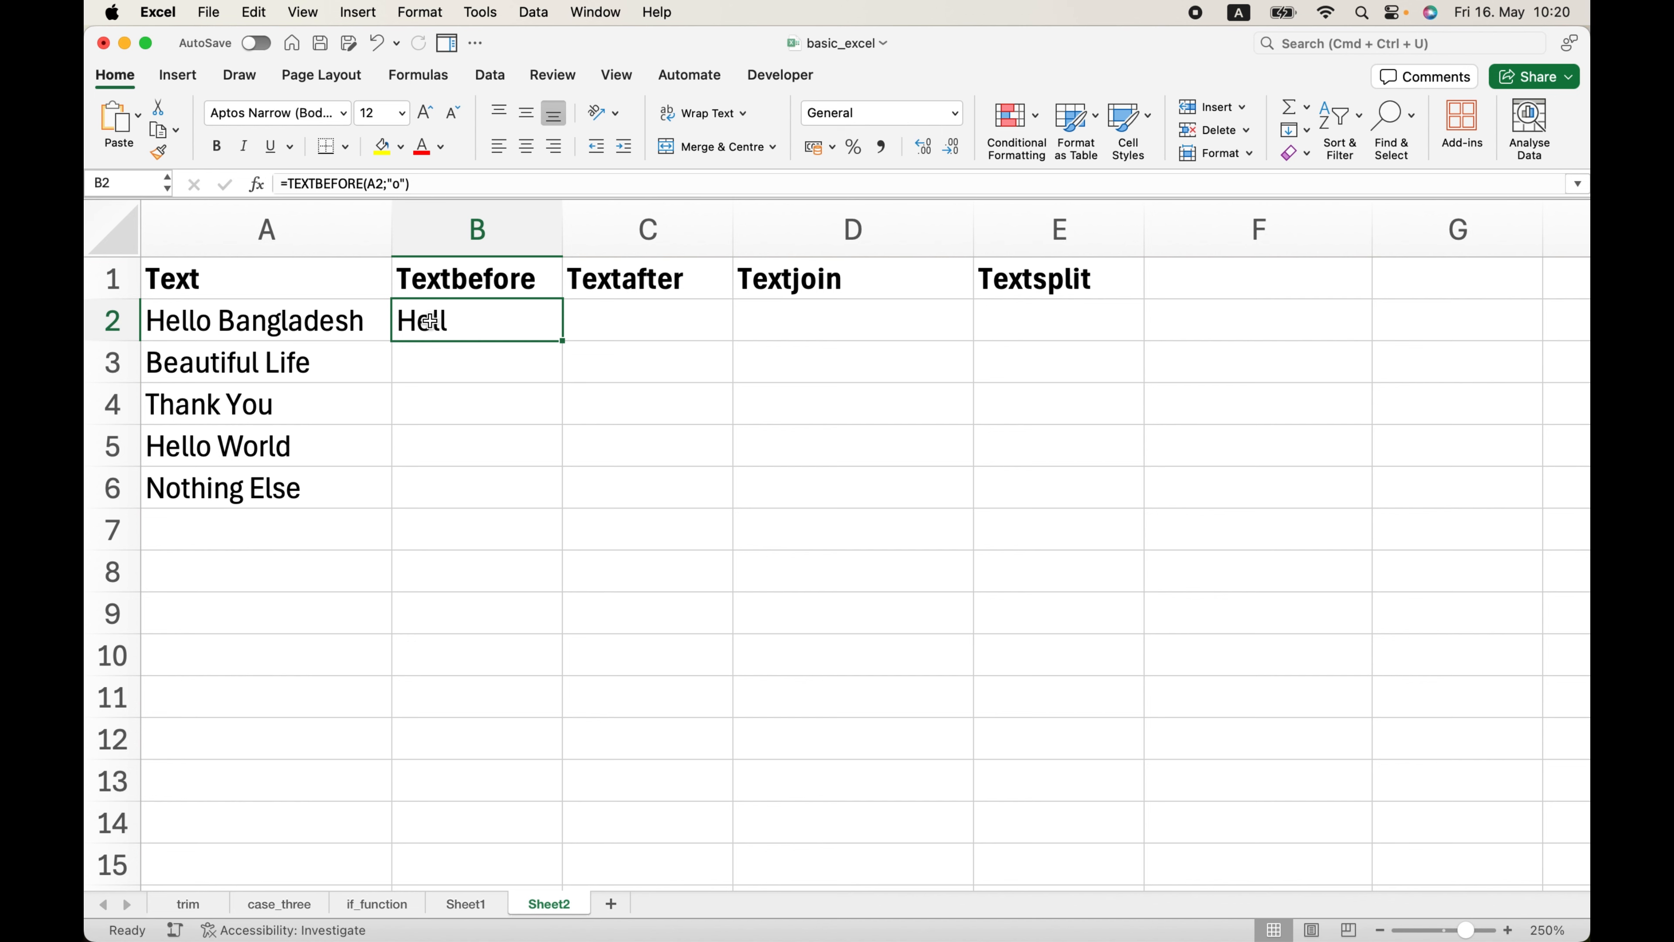
left_click(391, 184)
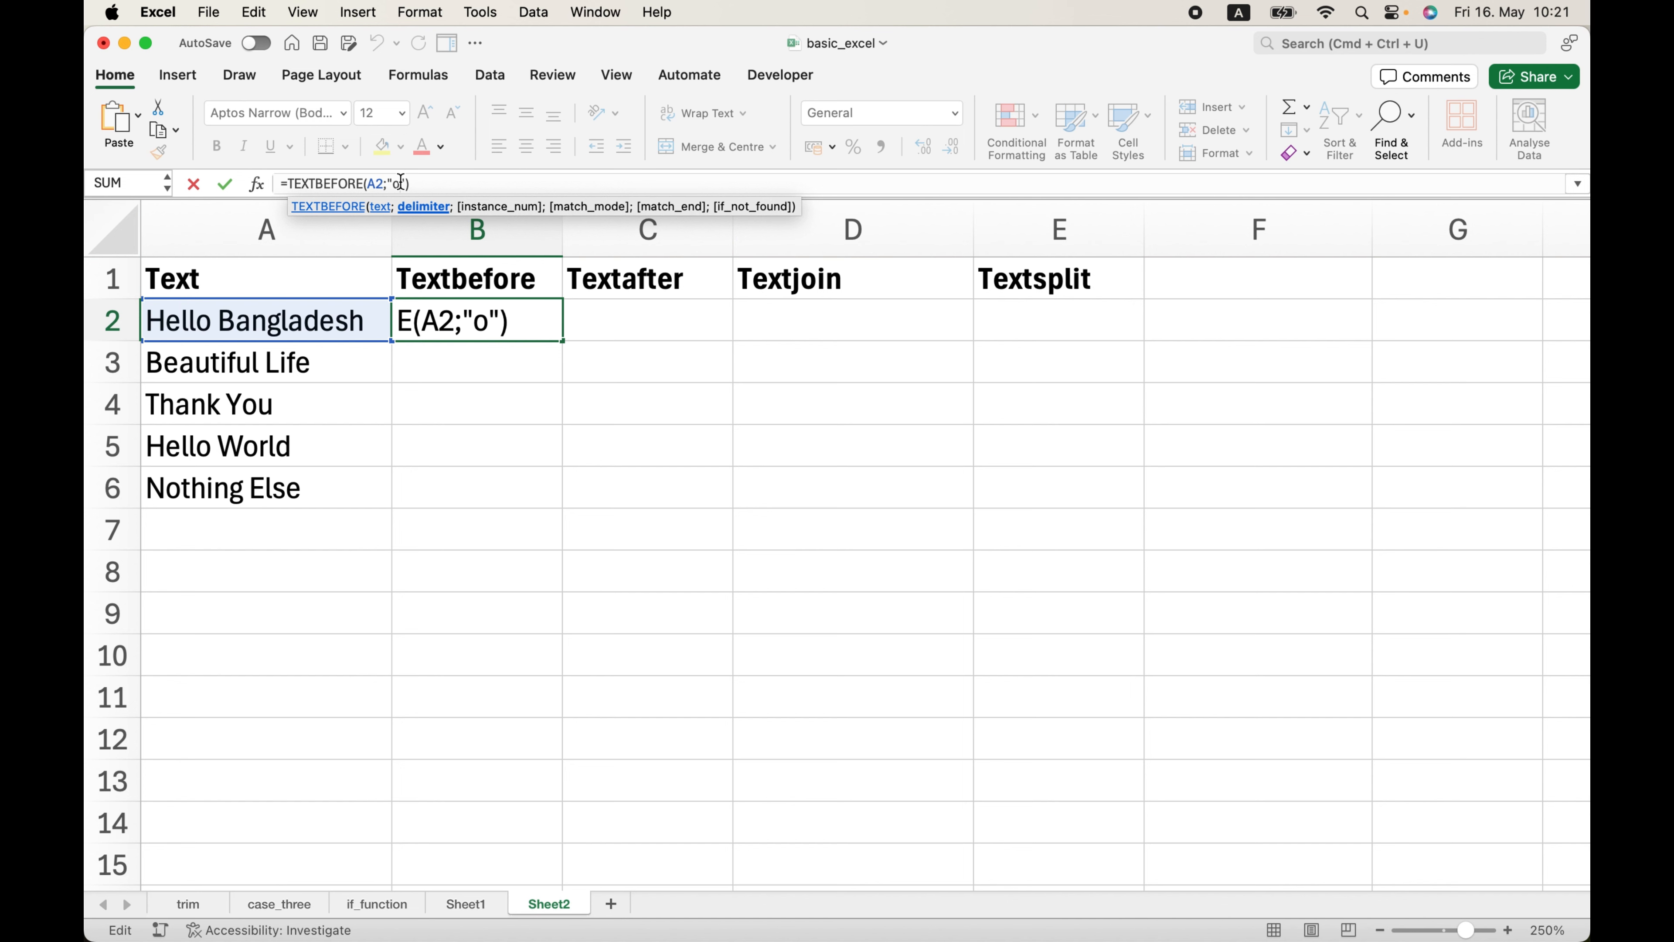
key("BackSpace")
left_click(424, 186)
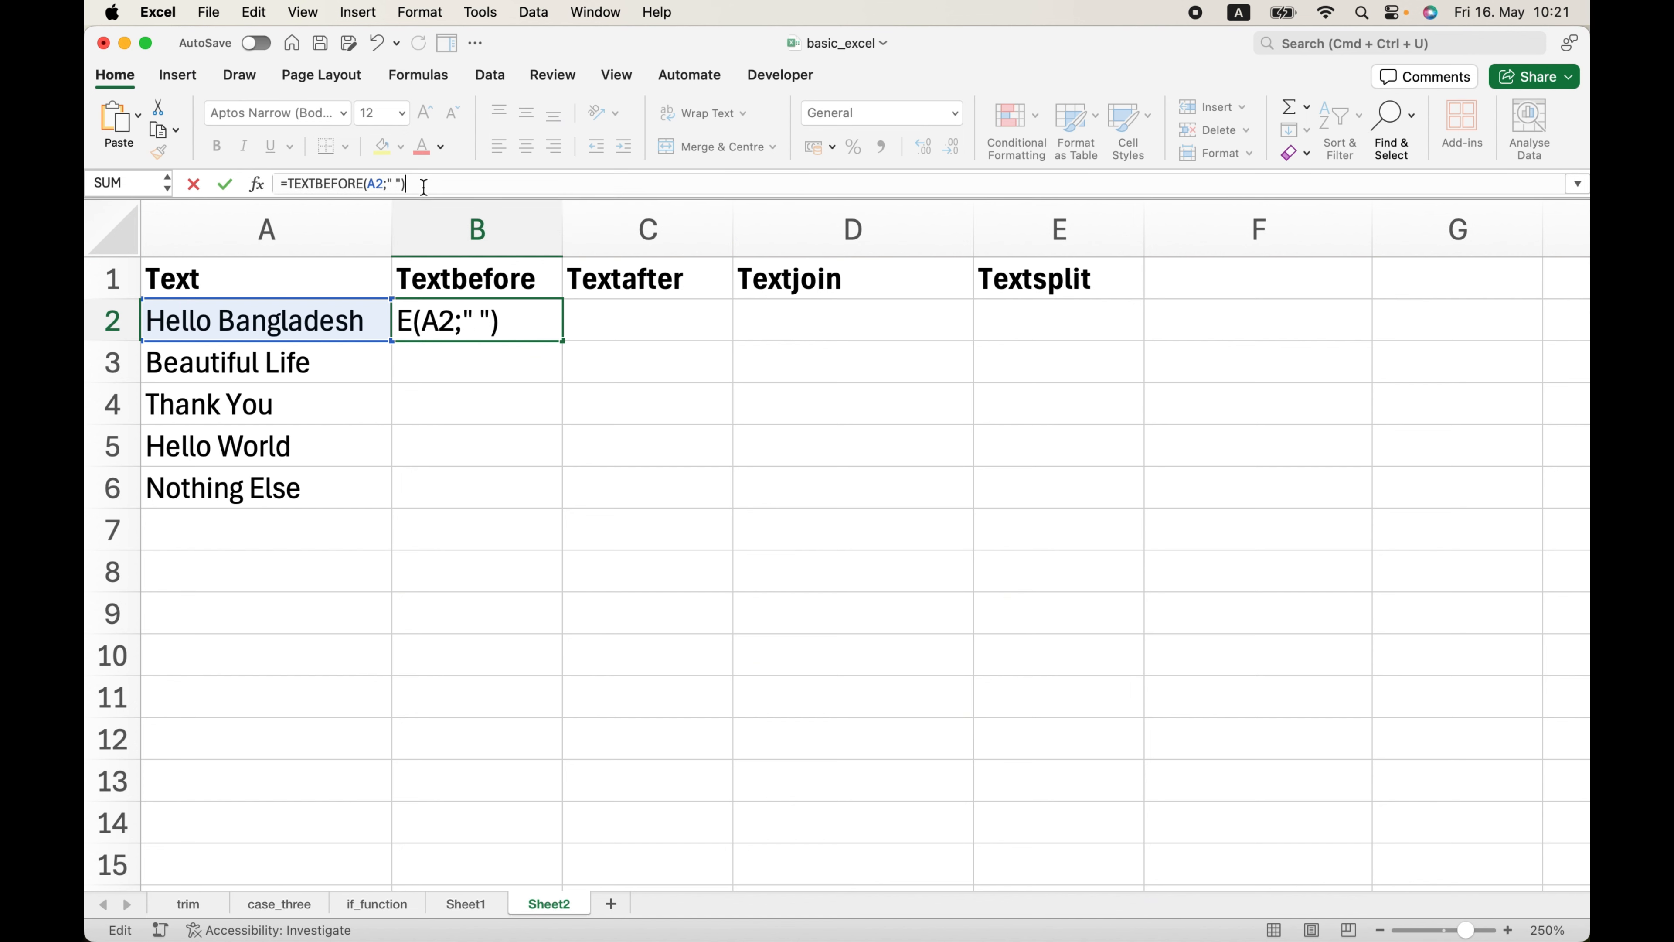
key("Return")
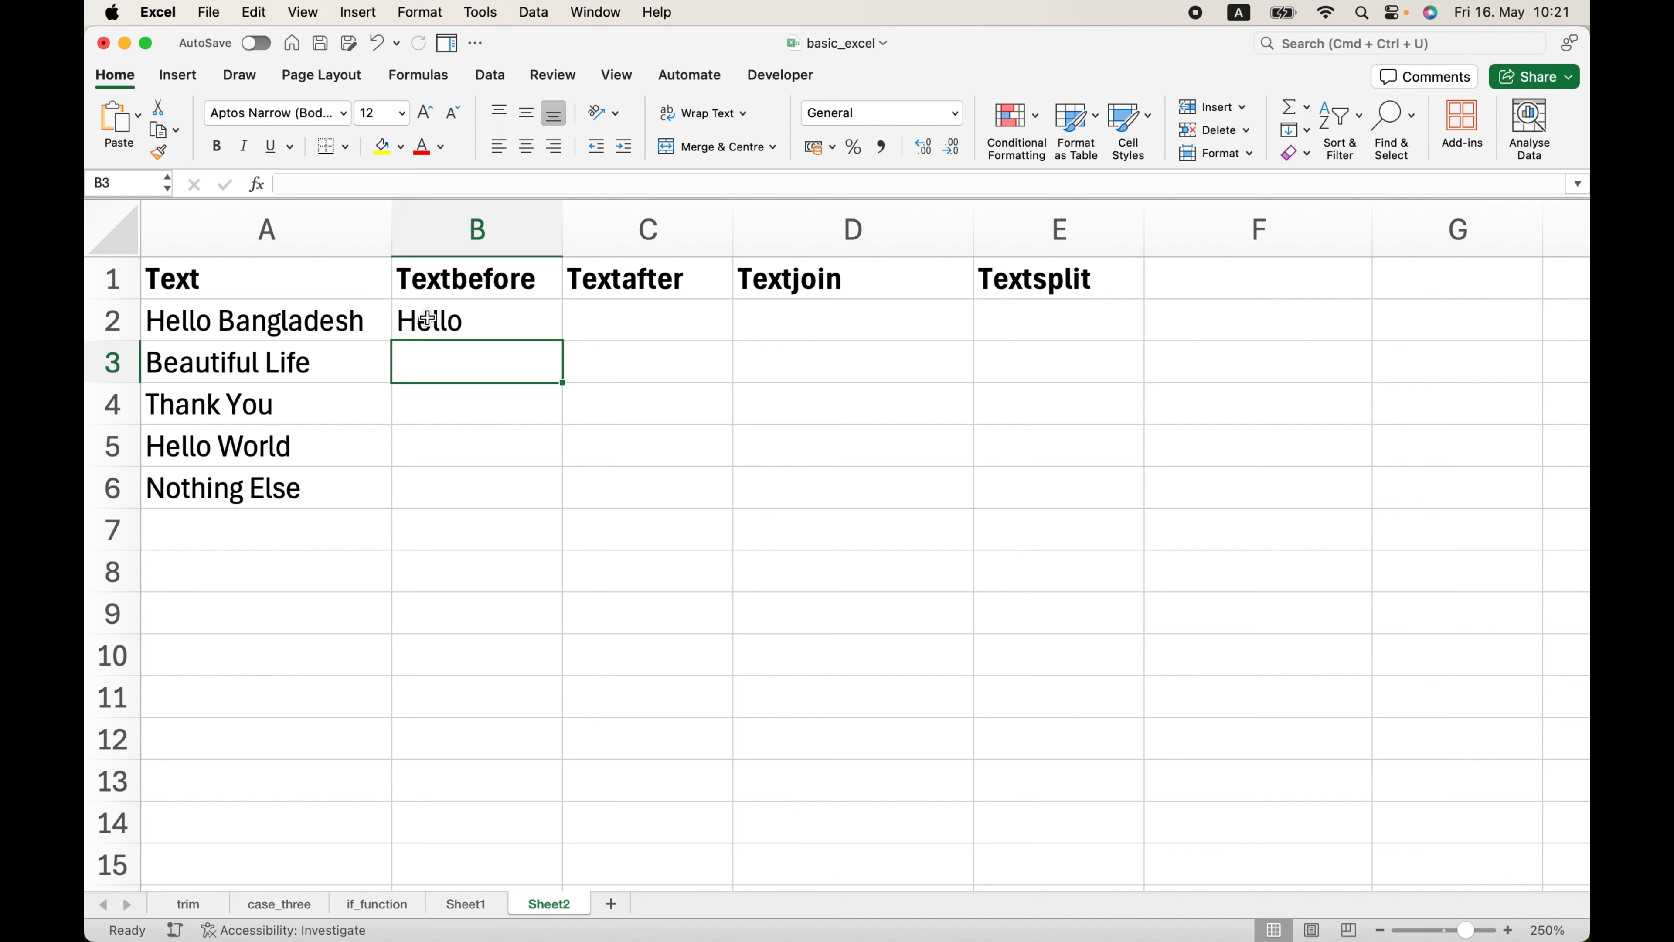
Fill the TEXTBEFORE formula from B2 down through B6.
left_click(428, 320)
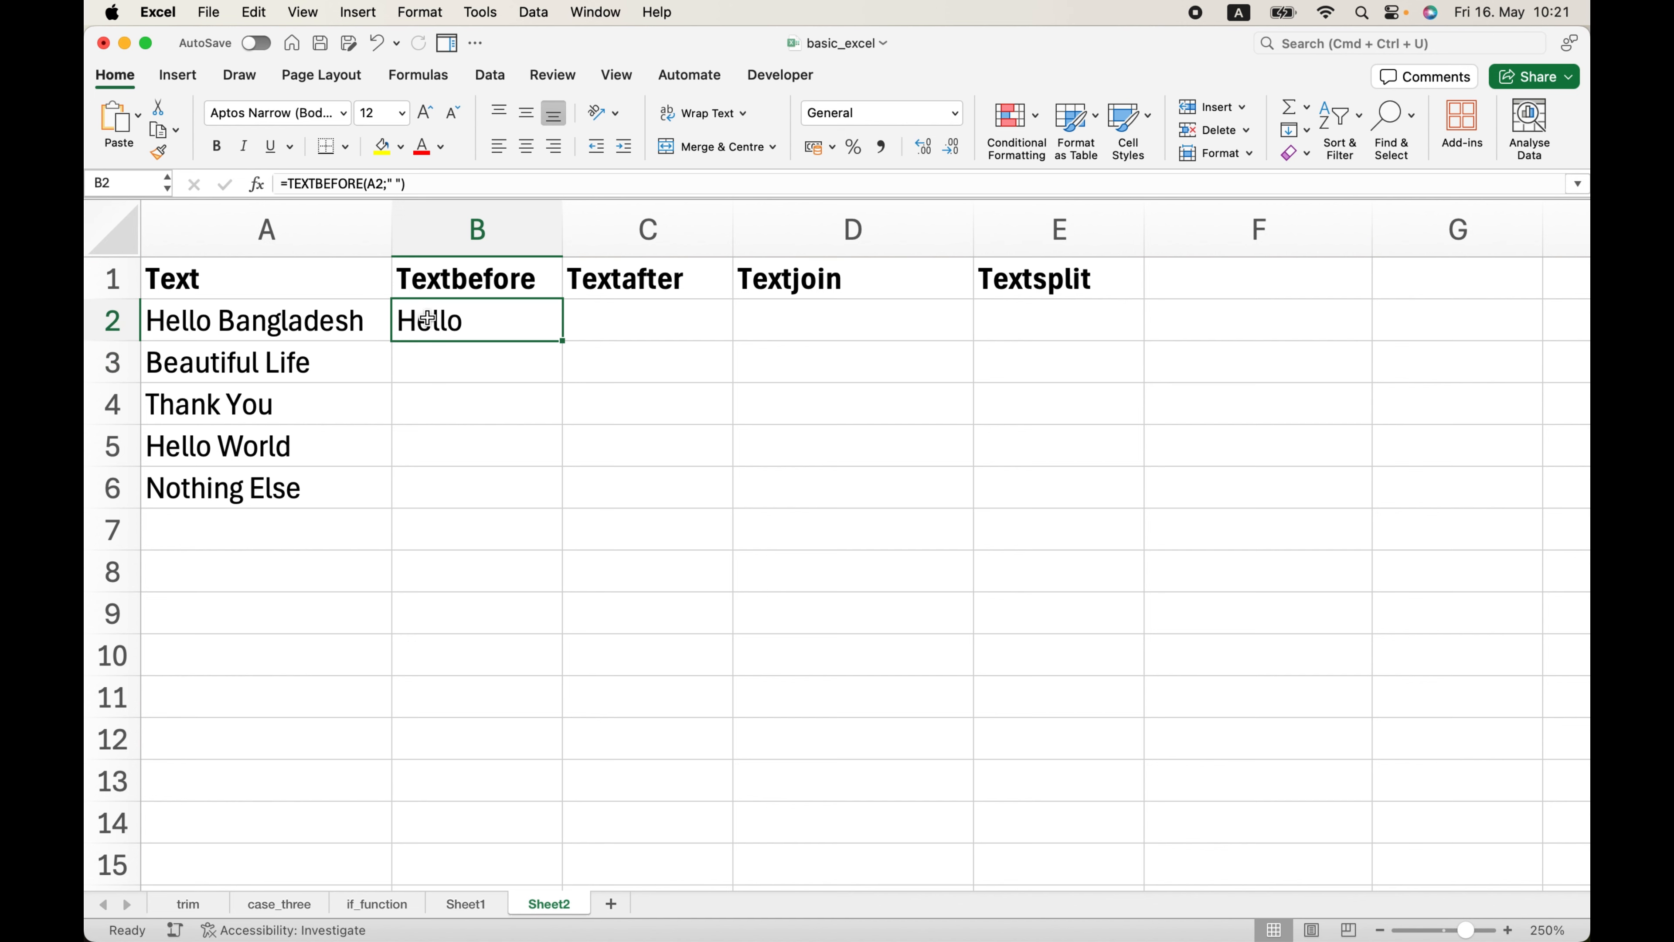
left_click_drag(562, 341, 551, 502)
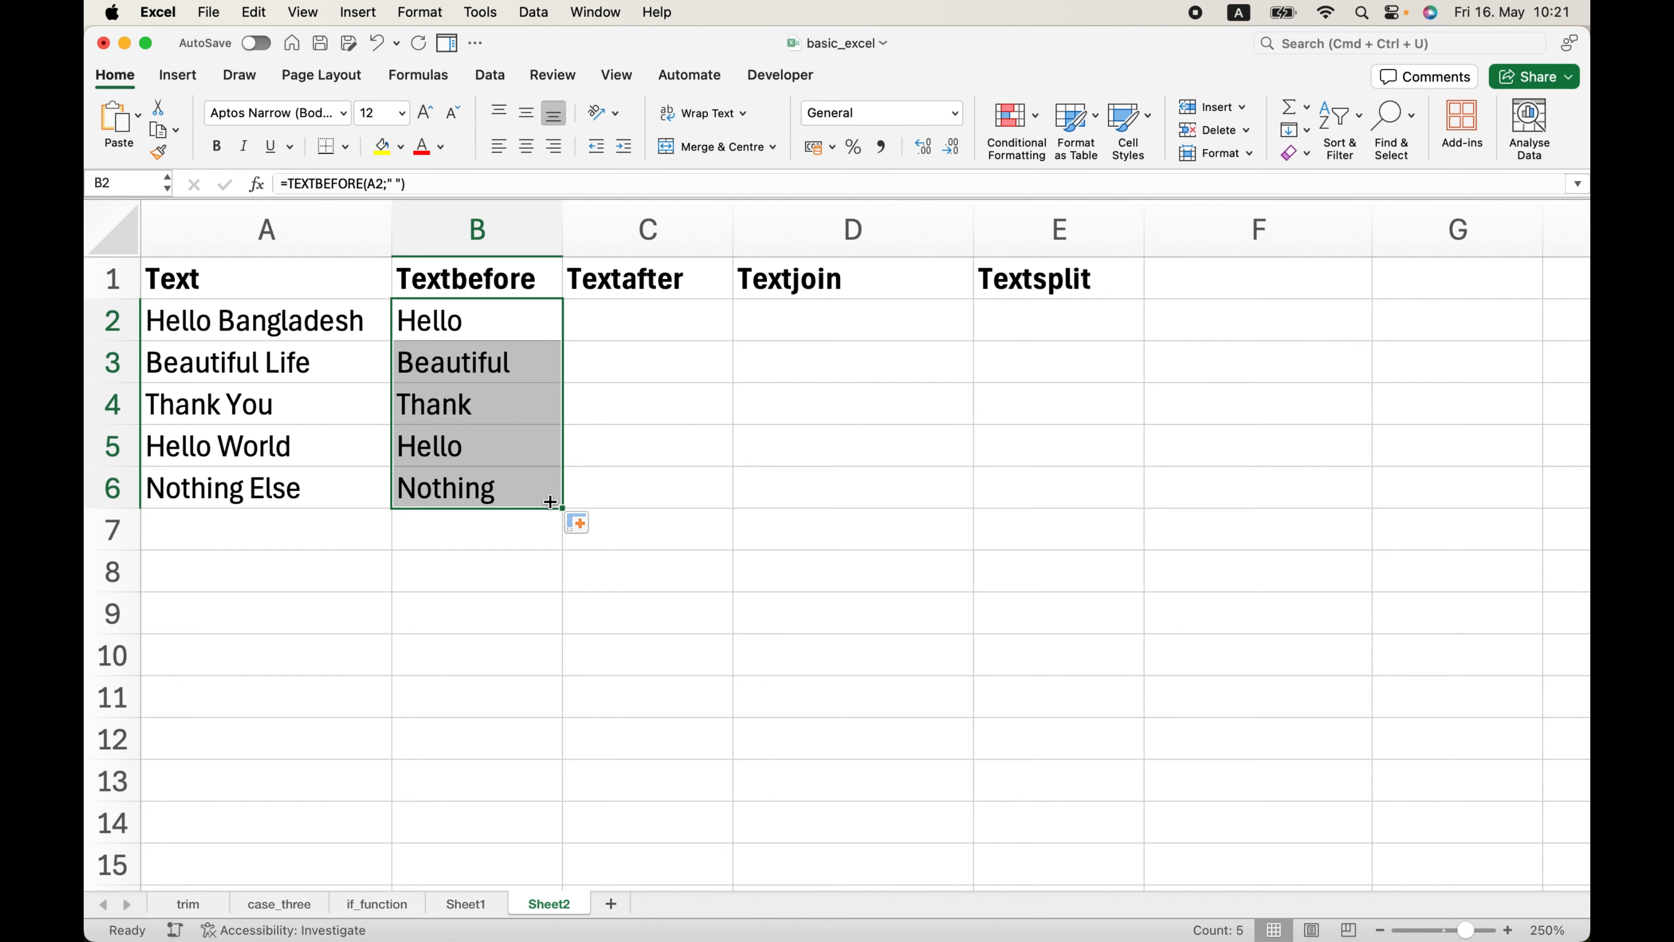
left_click(580, 677)
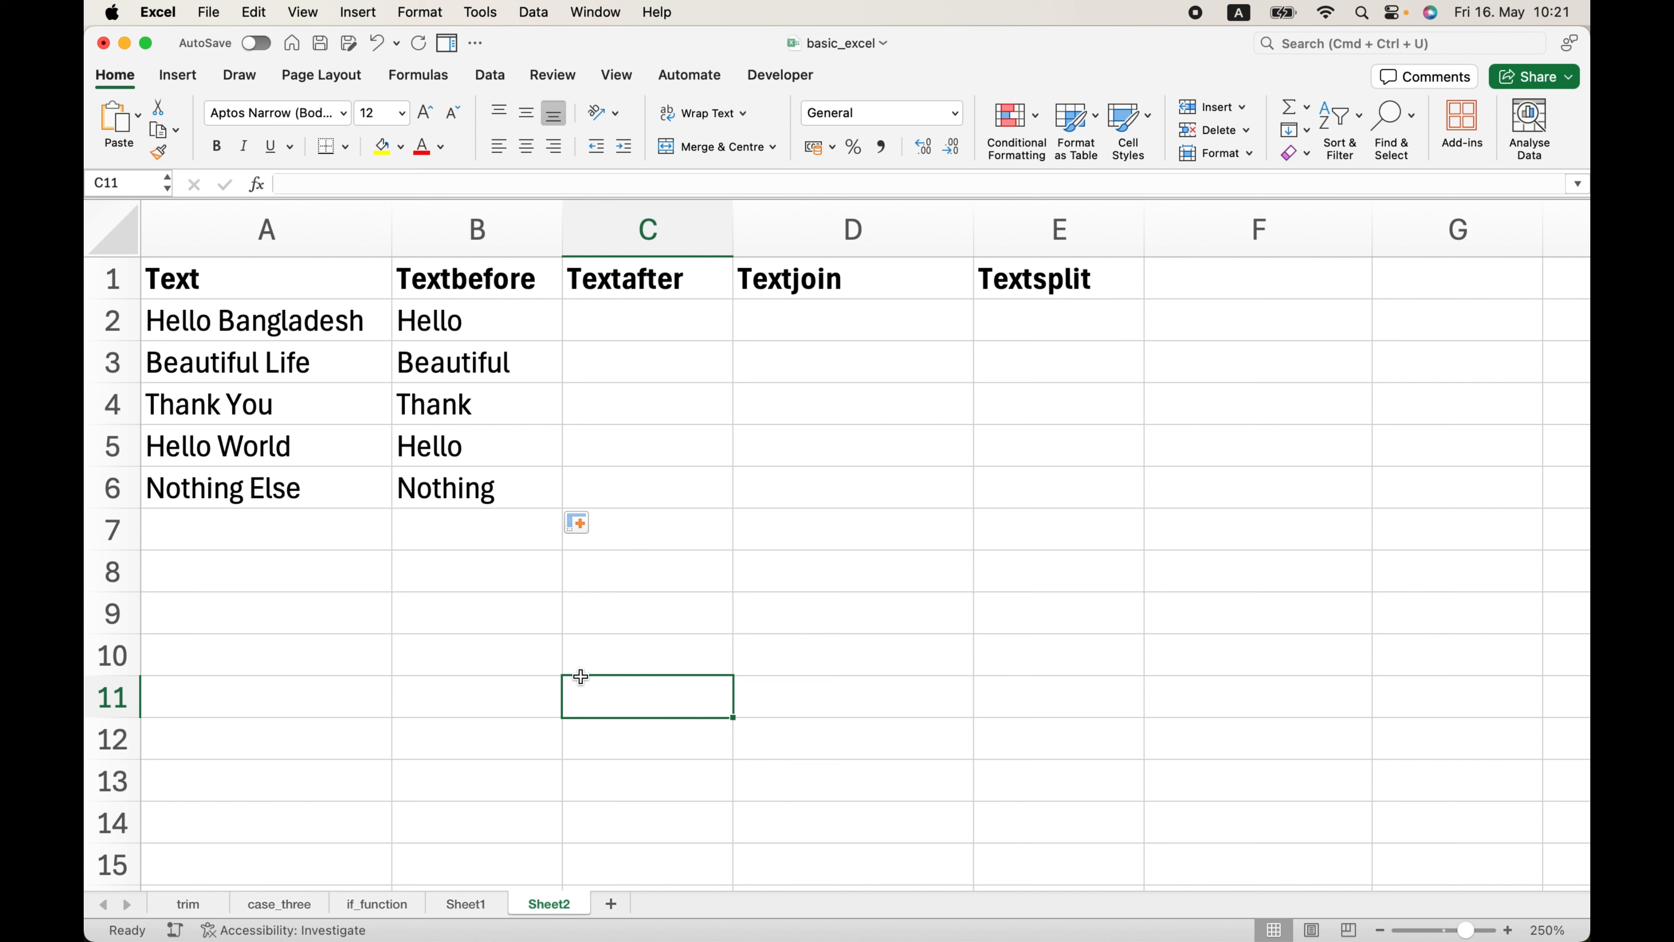
Enter the formula =TEXTAFTER(A2;" ") in cell C2 to extract the text after the space.
left_click(627, 316)
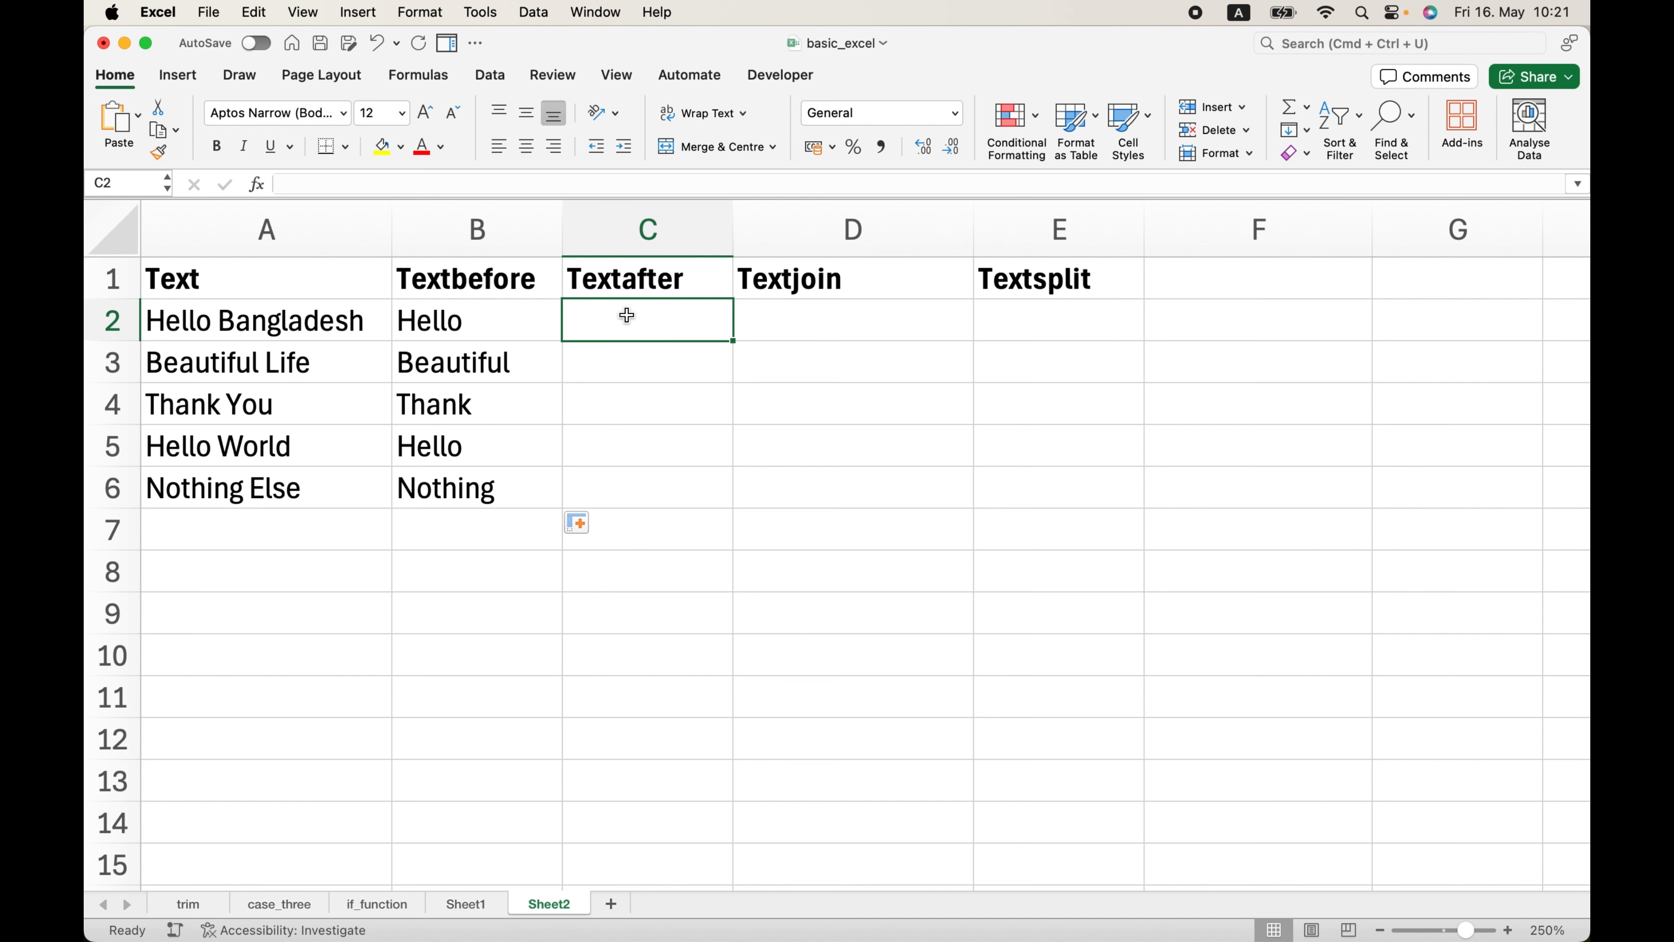
type("=tex")
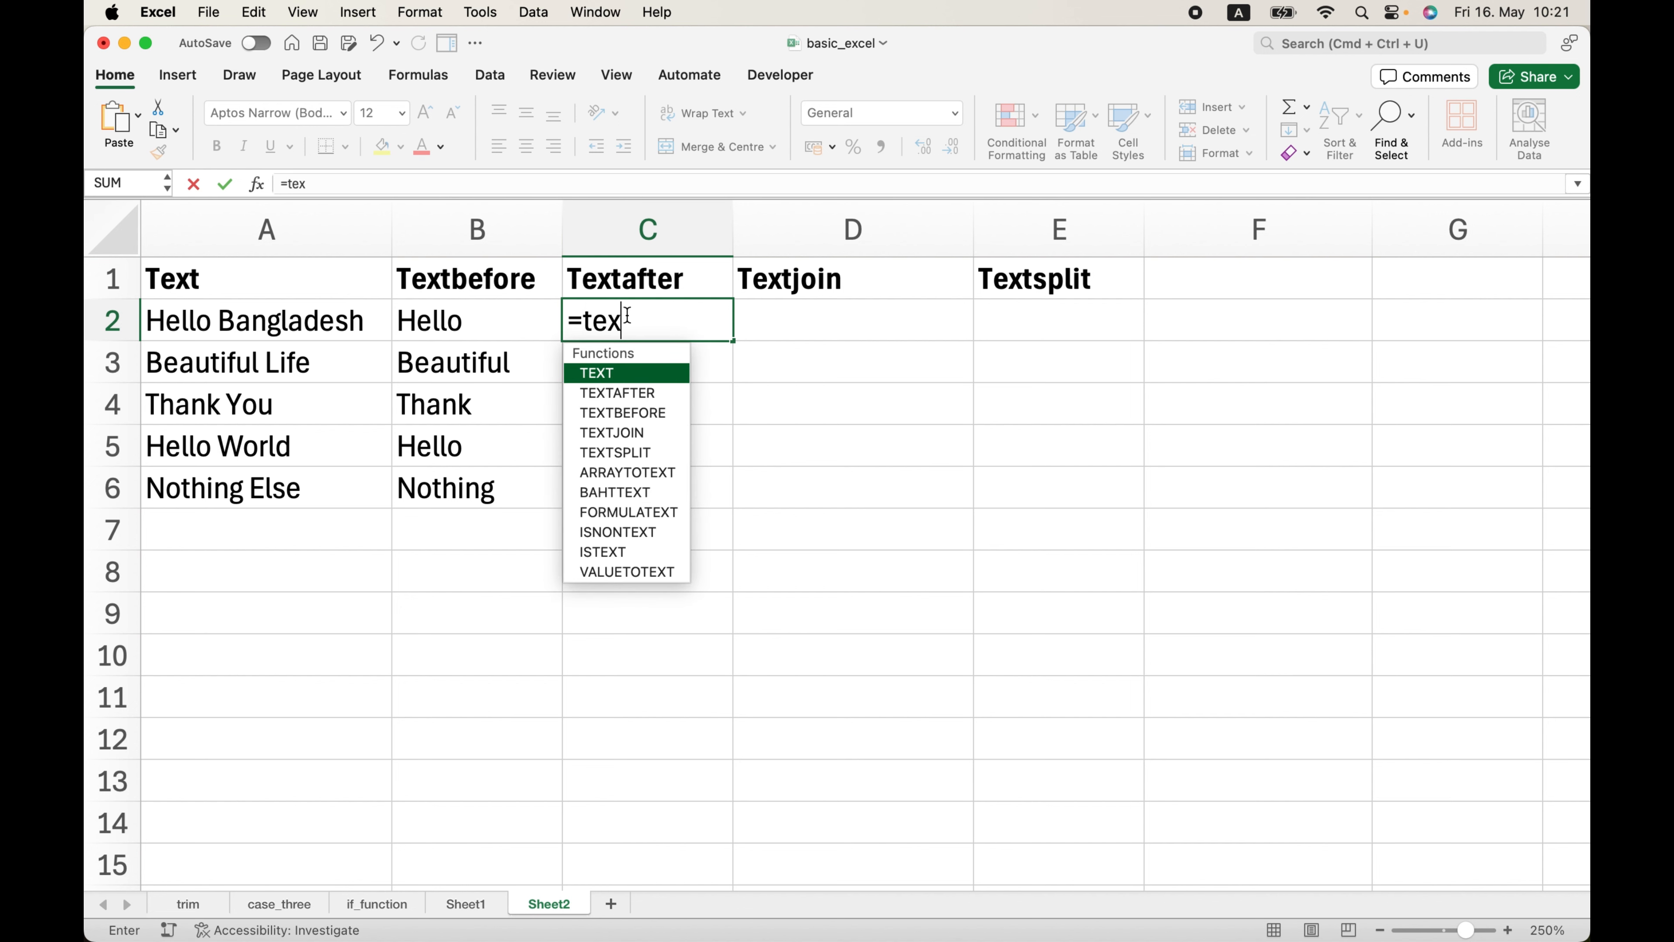
double_click(640, 394)
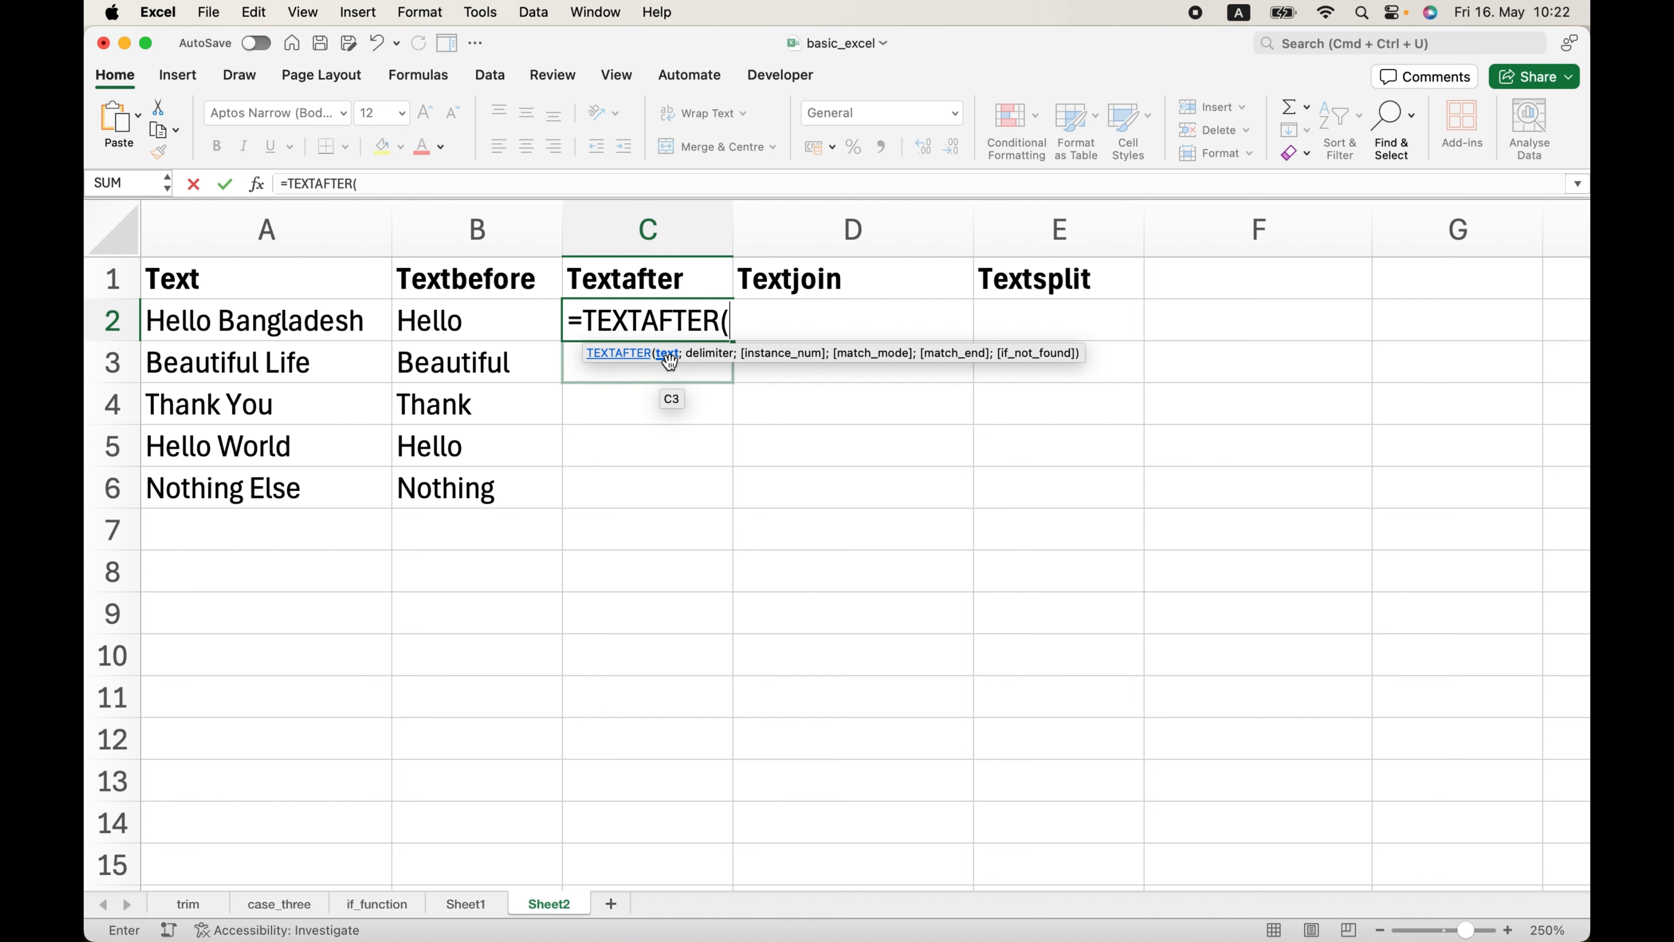
left_click(357, 323)
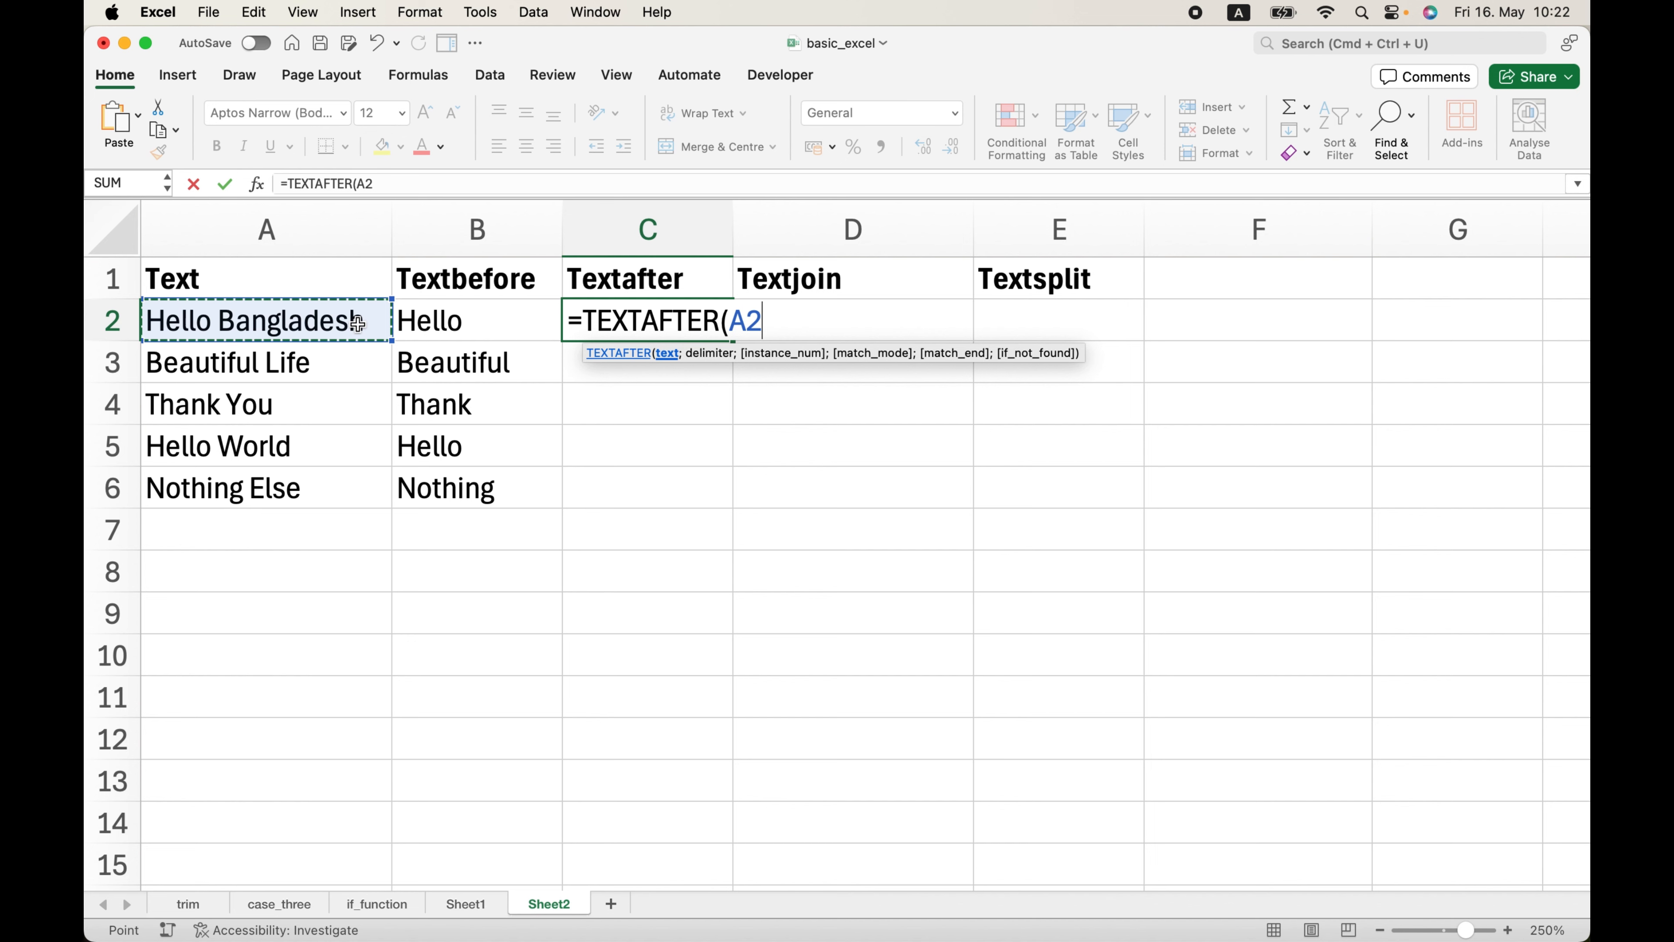
type(";")
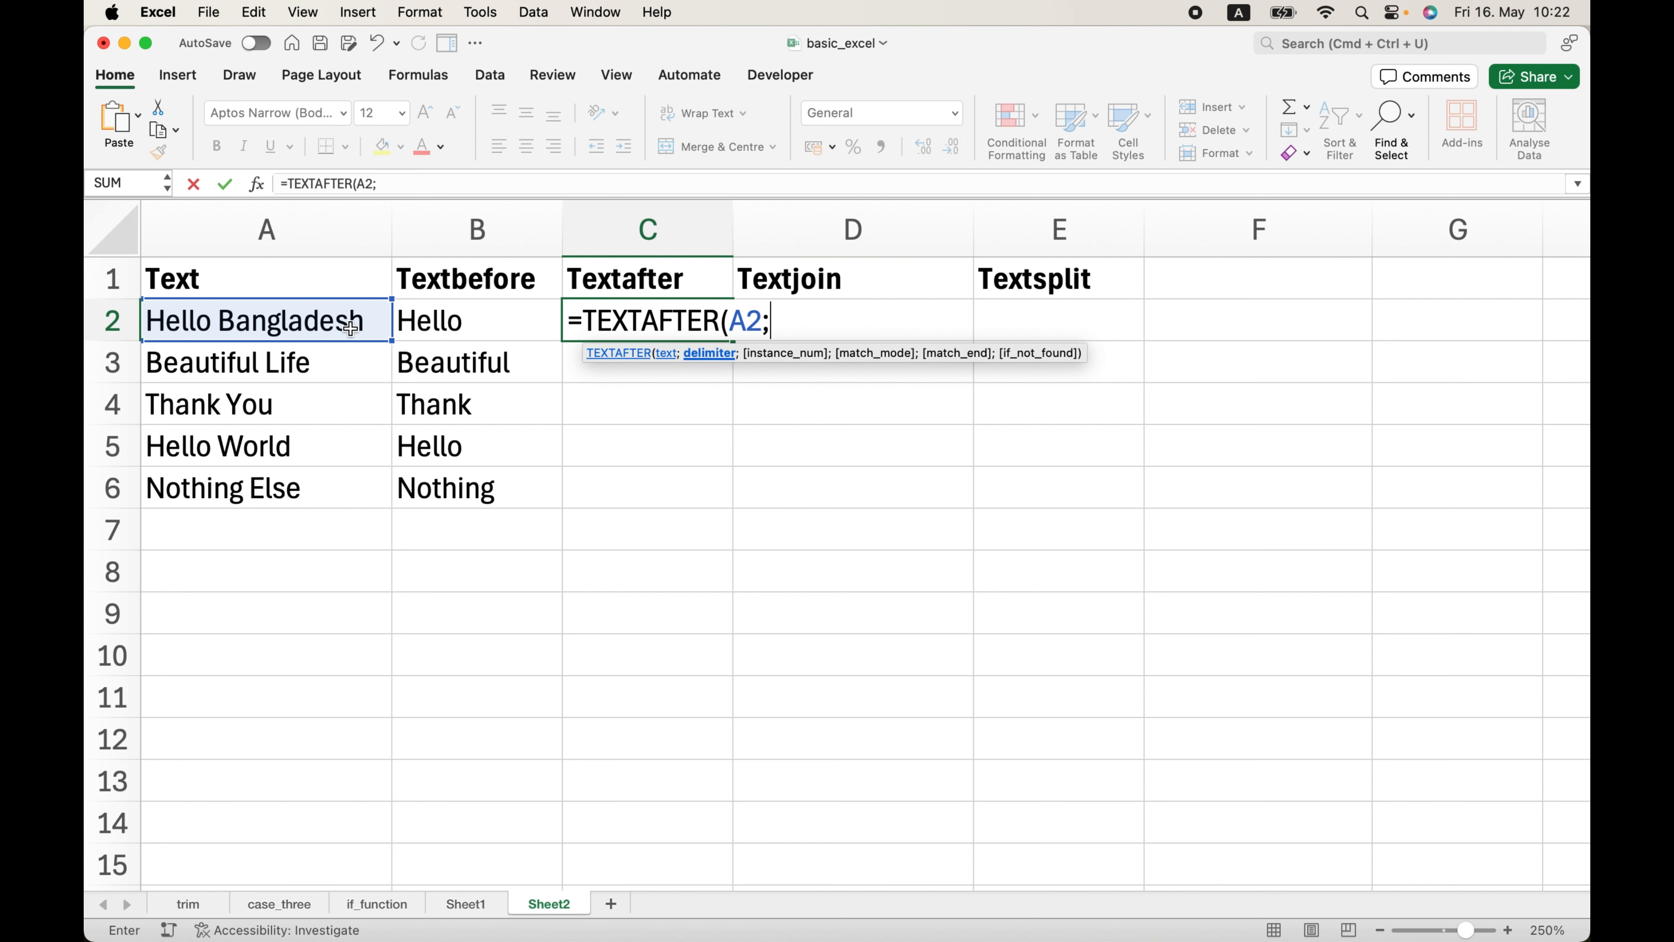
type("\"")
type("\")")
key("Return")
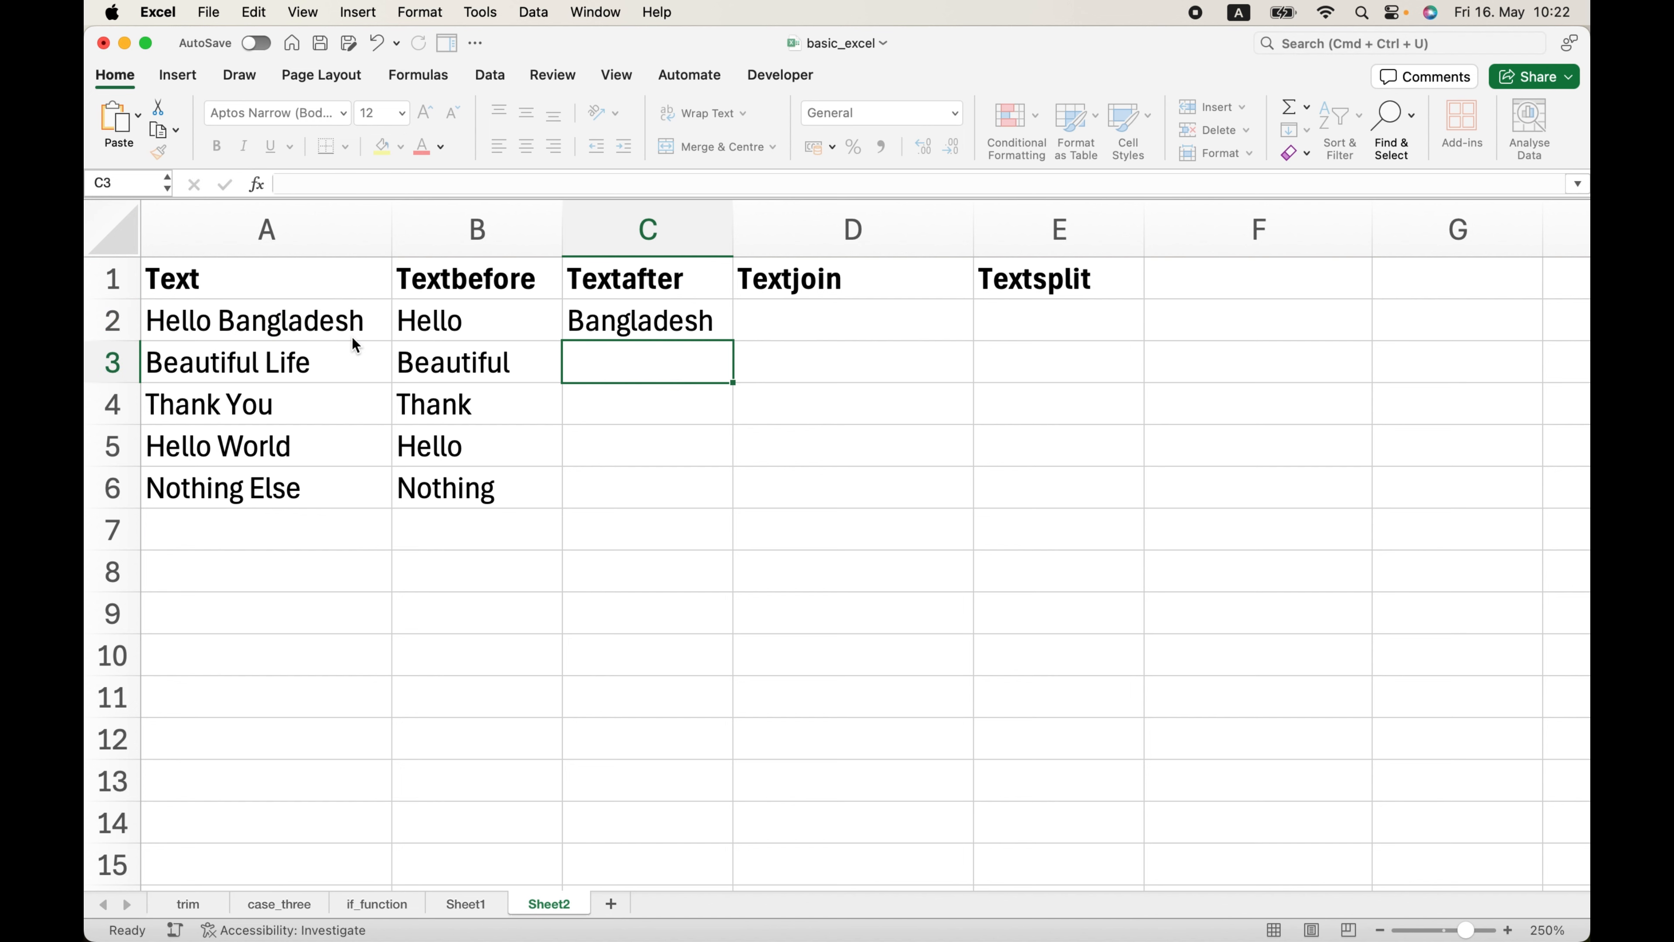
Change the delimiter in C2's TEXTAFTER formula to the letter d, giving =TEXTAFTER(A2;"d").
left_click(616, 323)
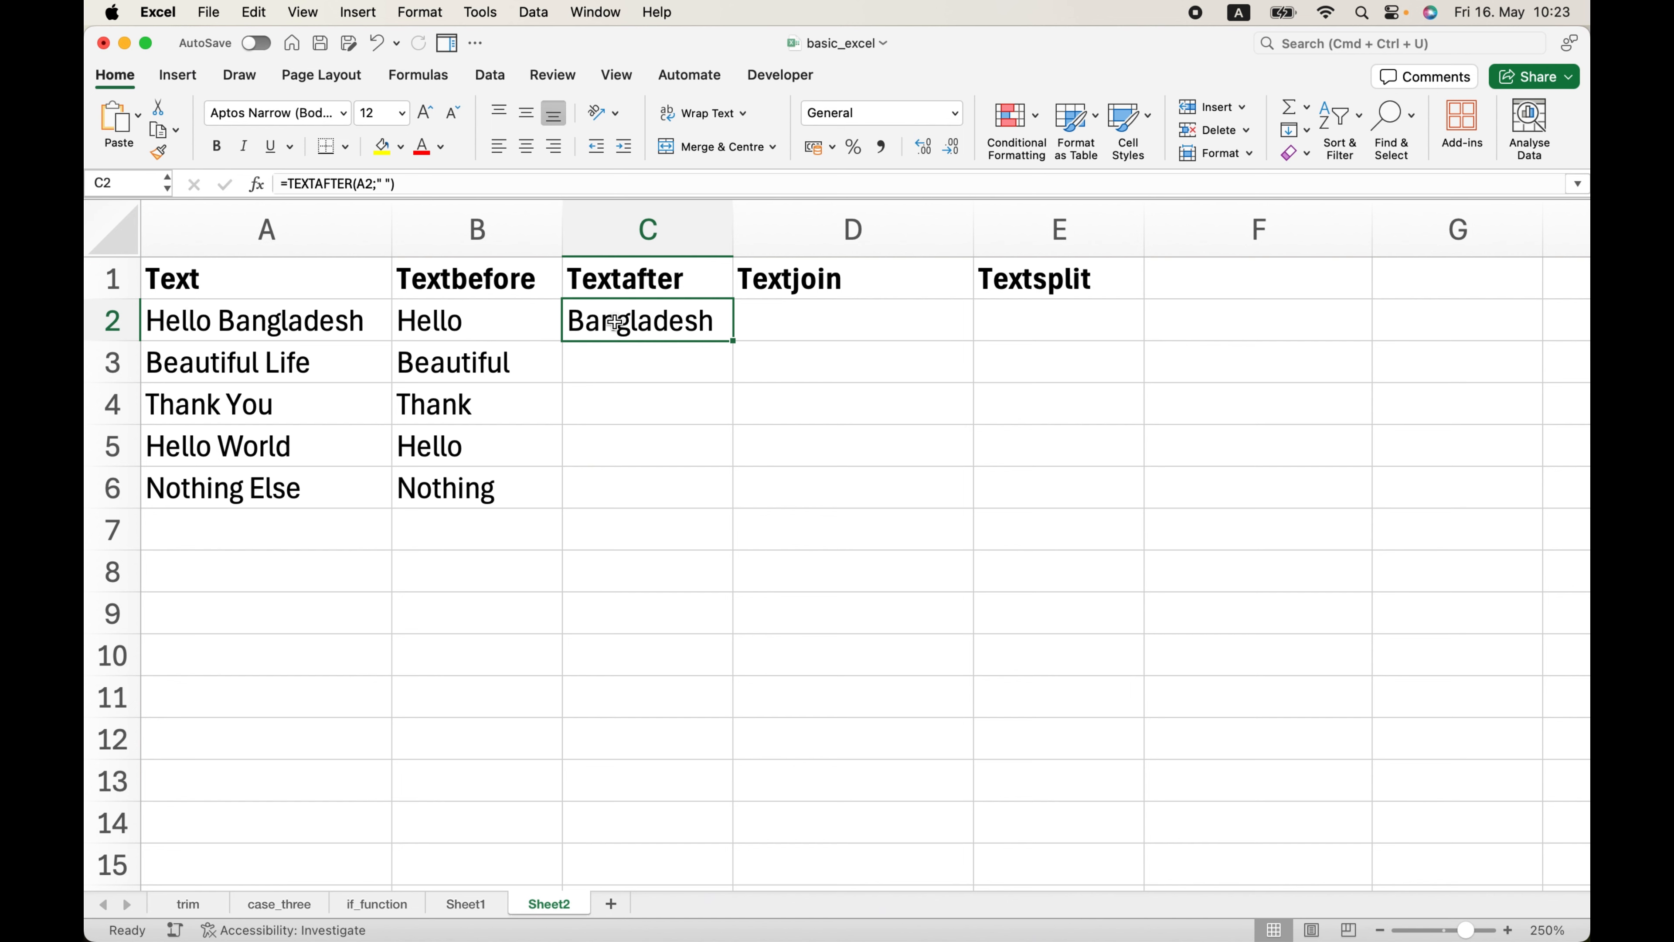
left_click(388, 185)
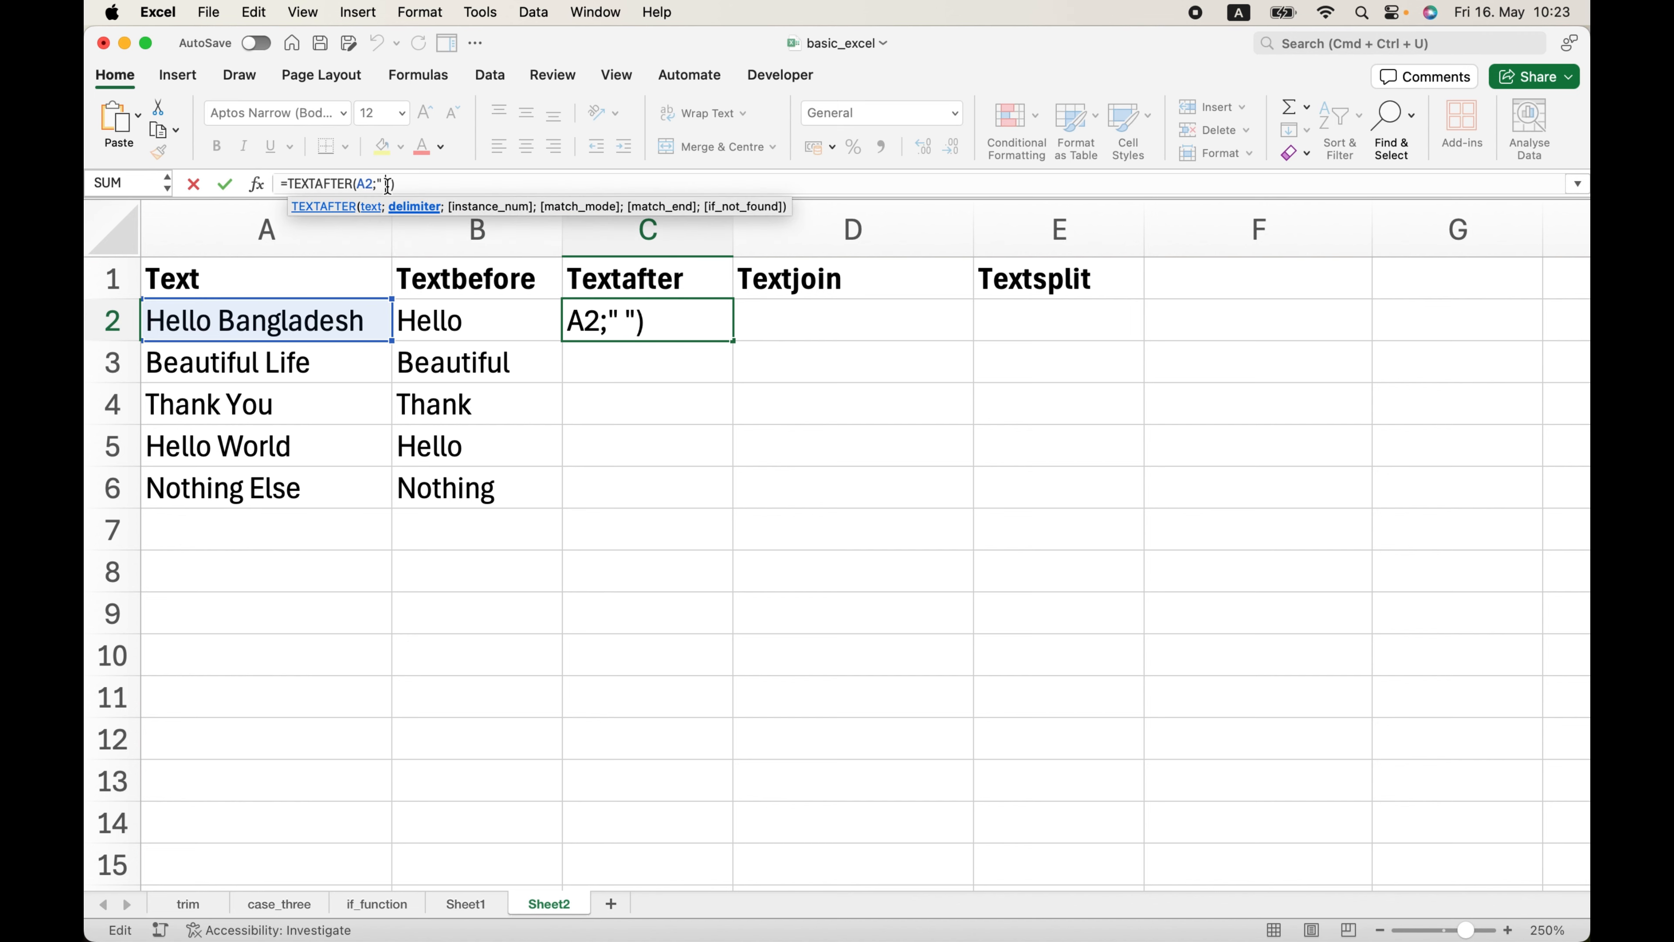
key("BackSpace")
type("d")
key("Return")
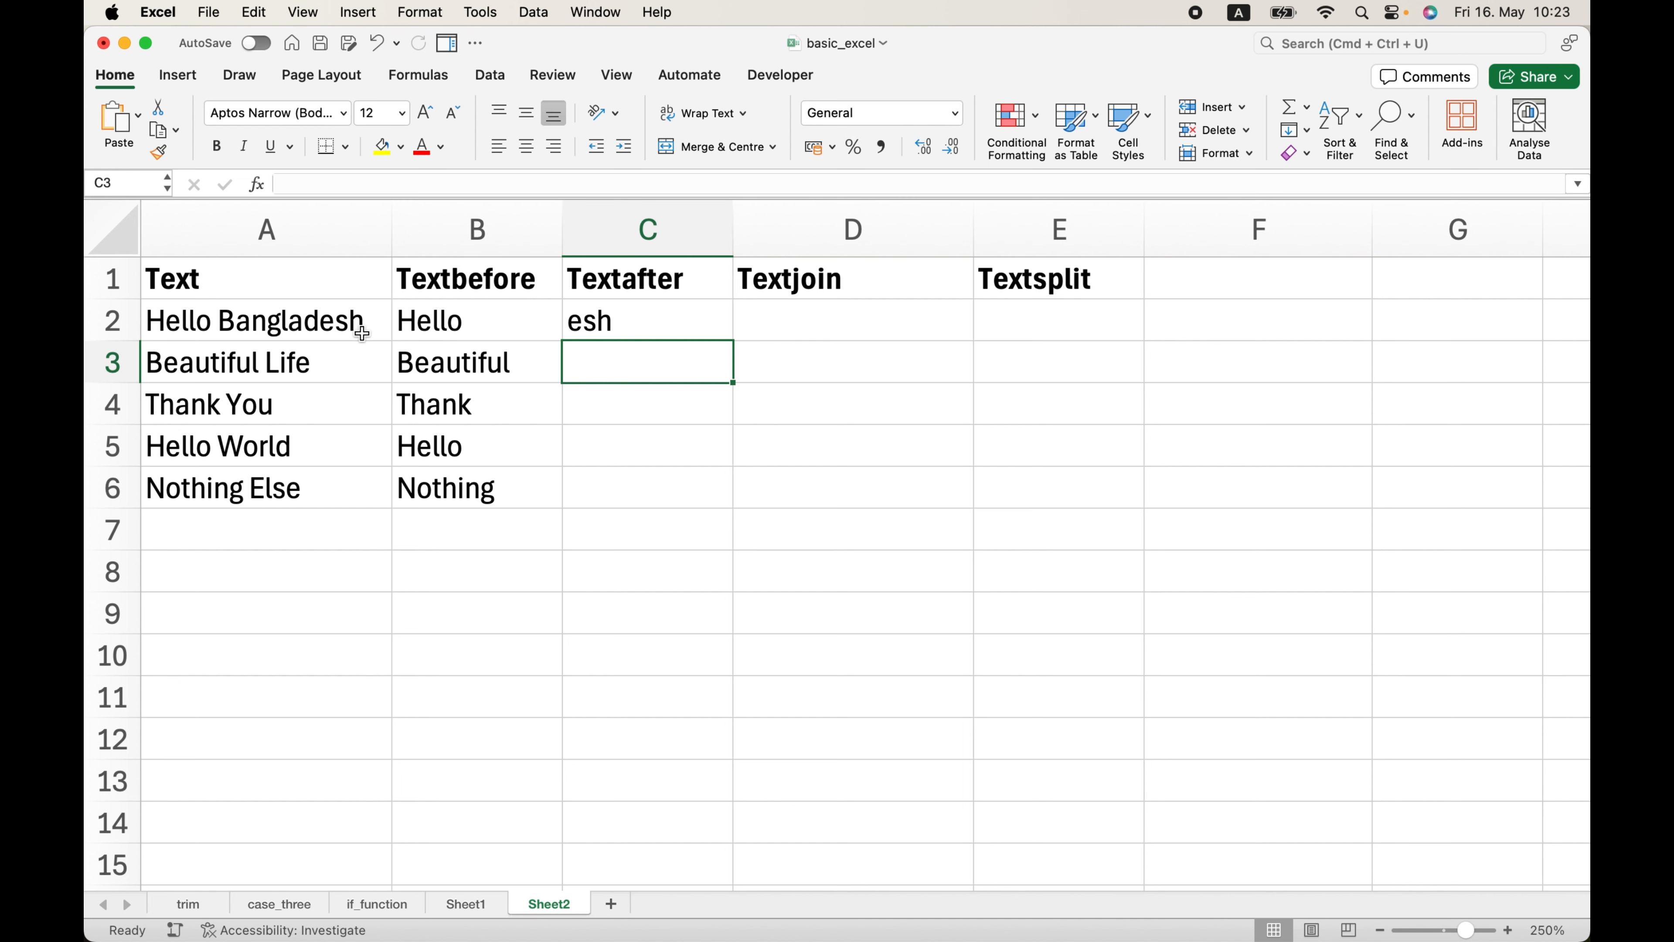
Set the delimiter in C2's TEXTAFTER formula back to a space.
left_click(590, 320)
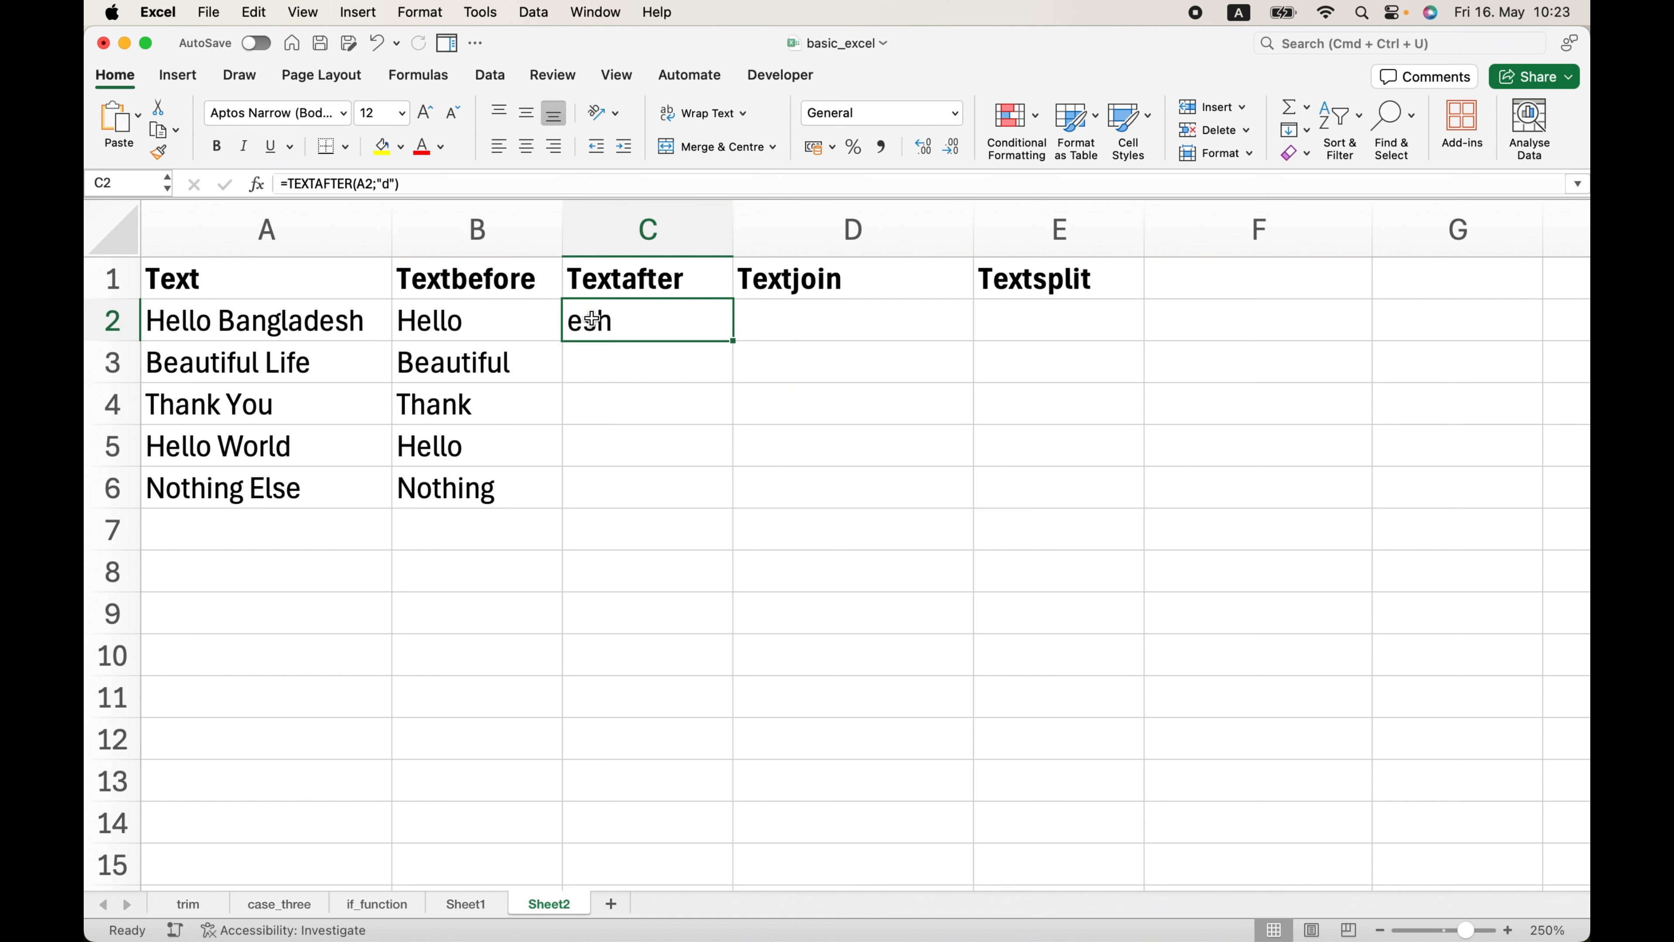
left_click(392, 182)
key("BackSpace")
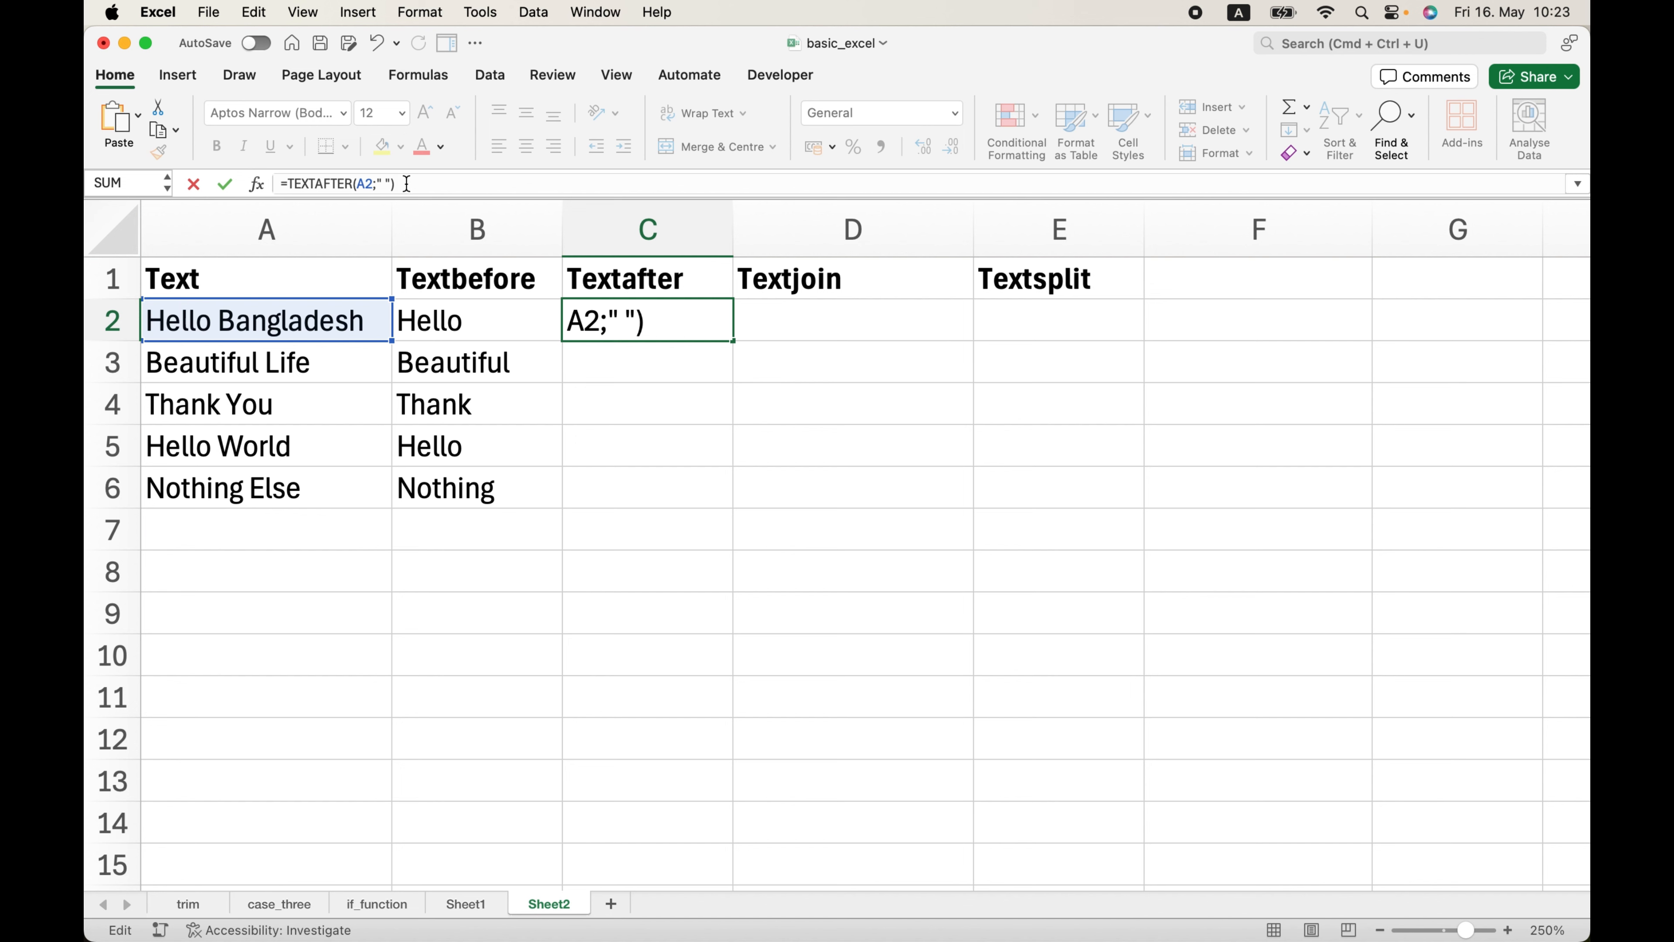
key("Return")
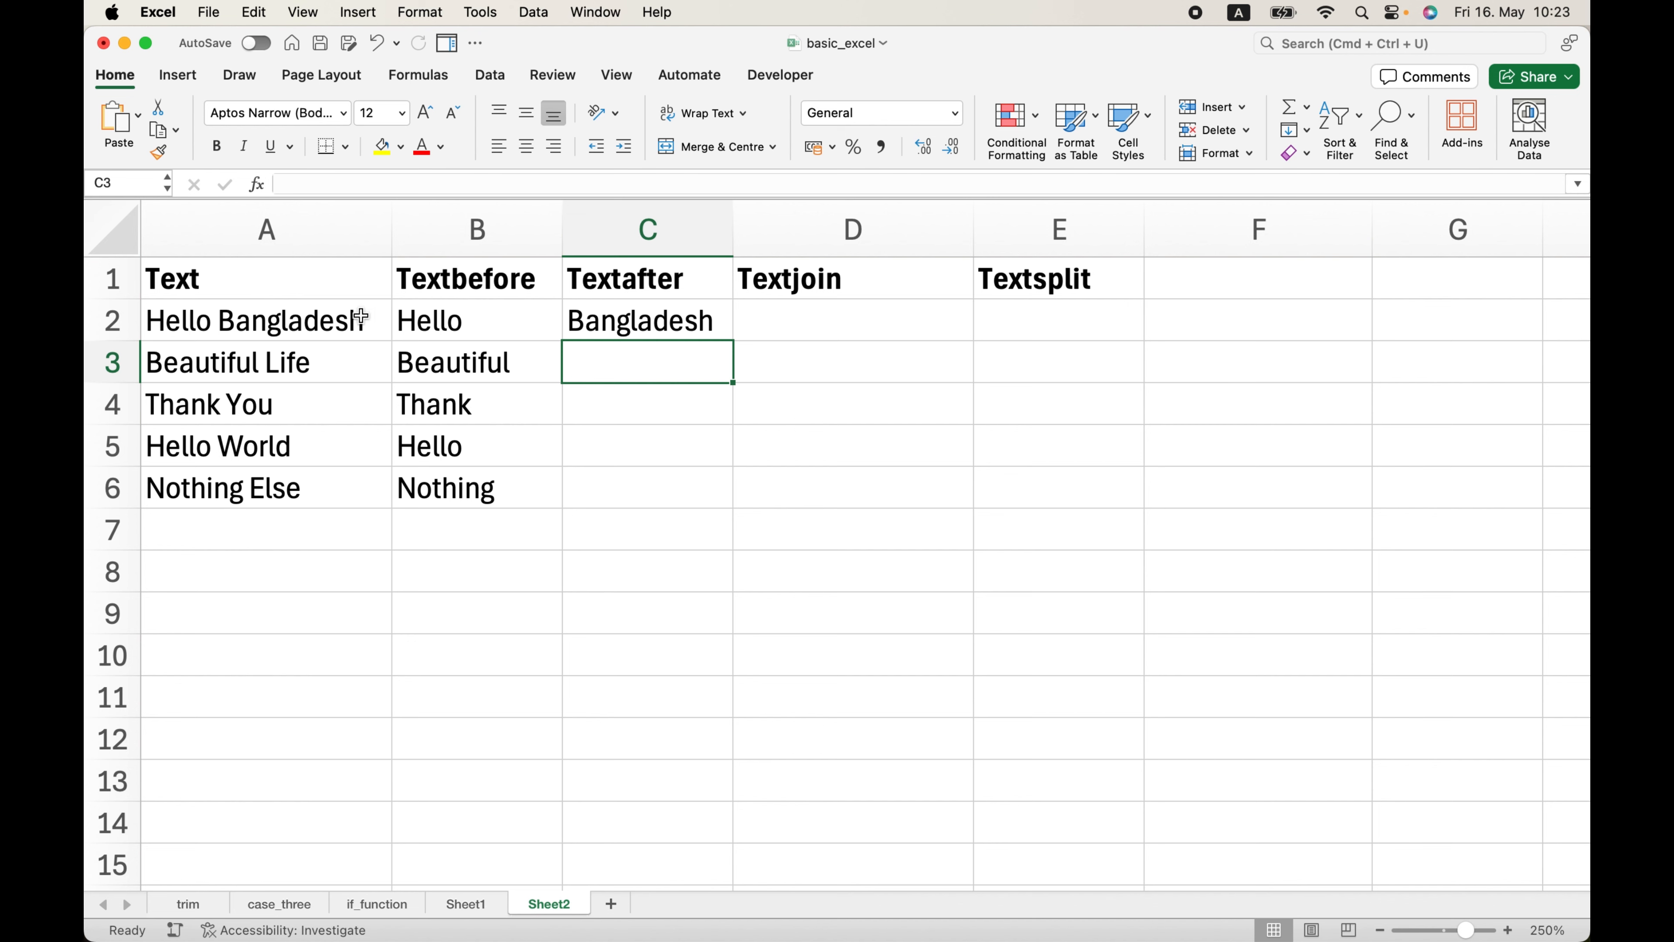
Fill the TEXTAFTER formula from C2 down through C6.
left_click(613, 328)
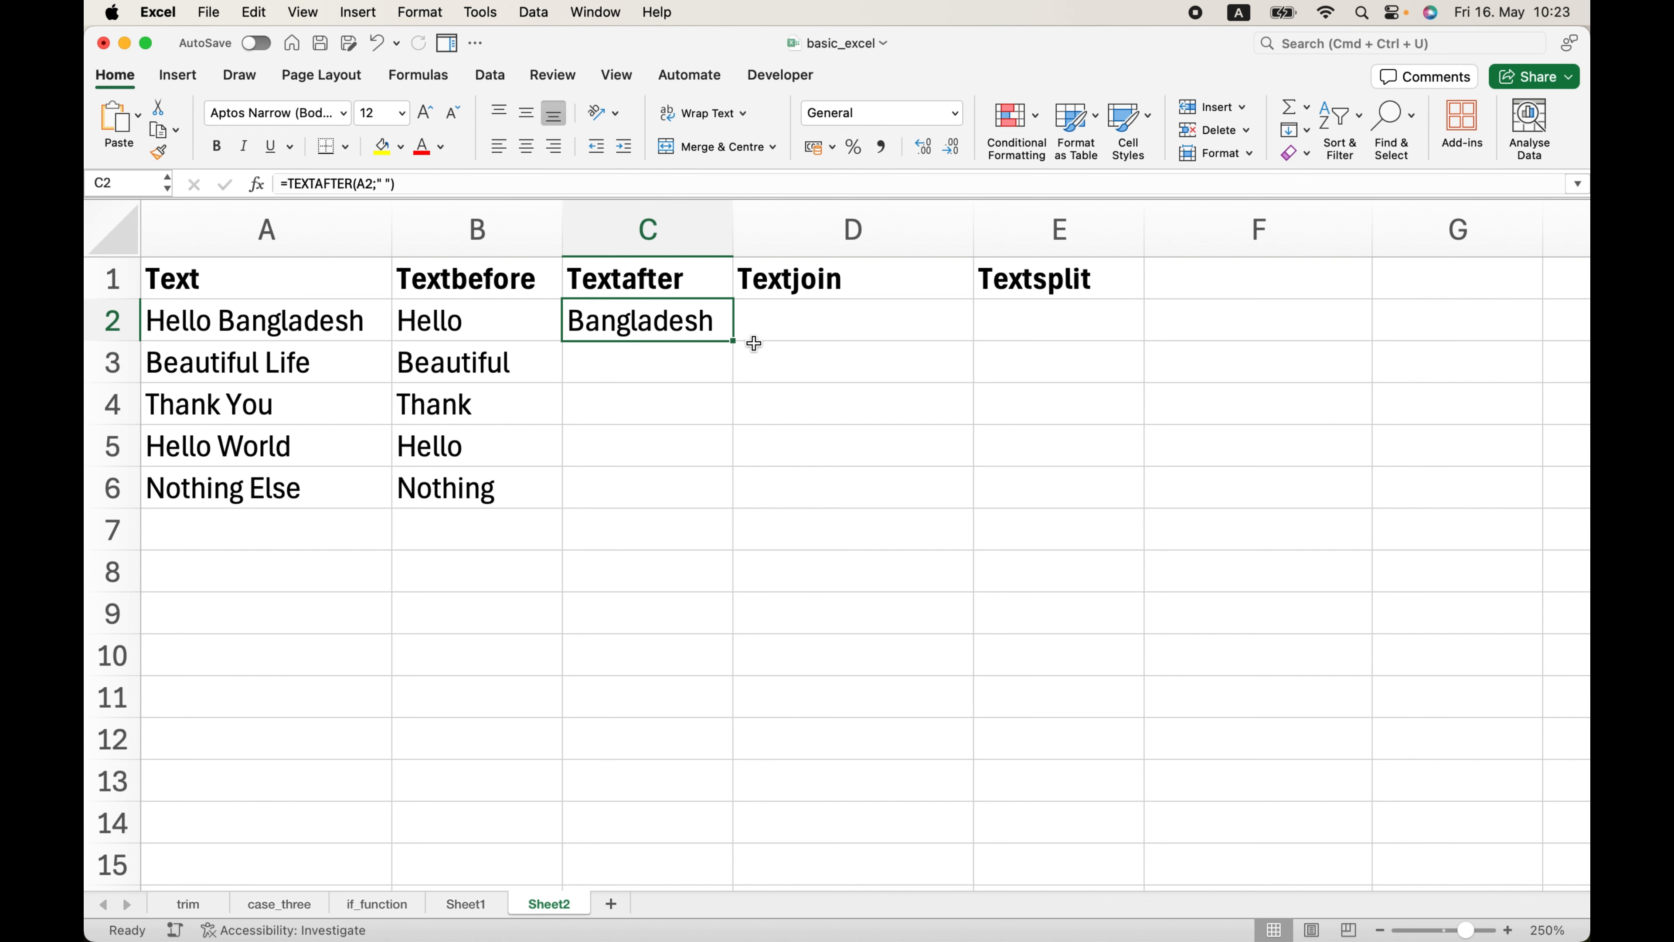
left_click_drag(733, 342, 725, 514)
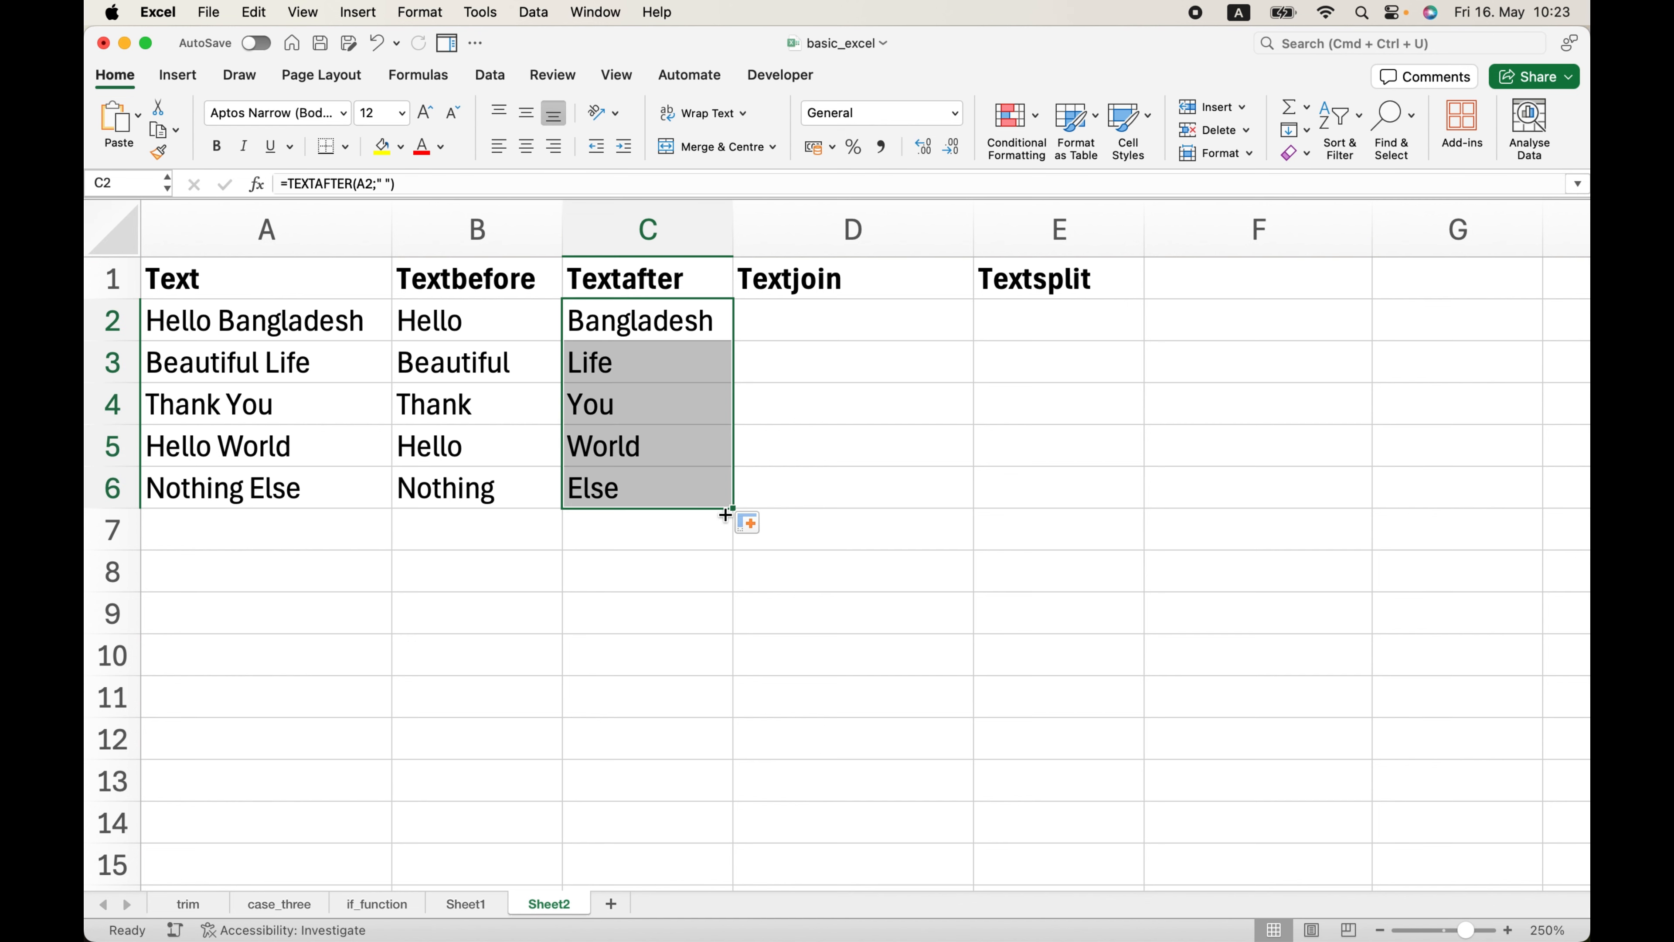
left_click(751, 657)
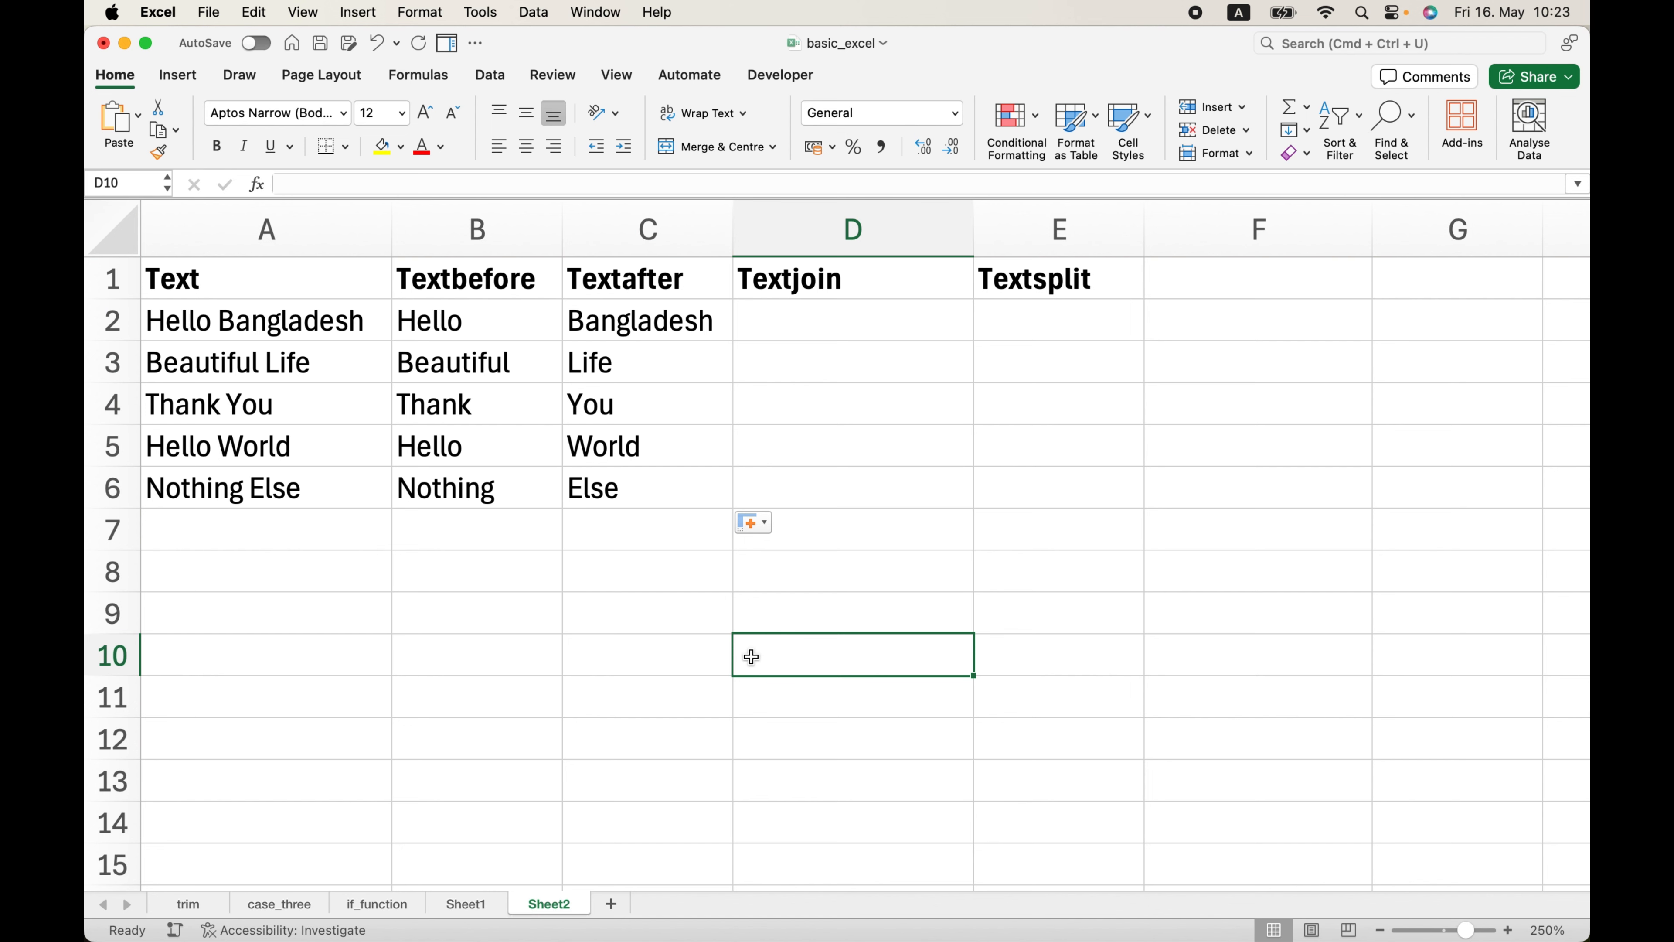
Enter the formula =TEXTJOIN(" ";TRUE;B2;C2) in cell D2 to join B2 and C2 with a space, ignoring empty cells.
left_click(811, 322)
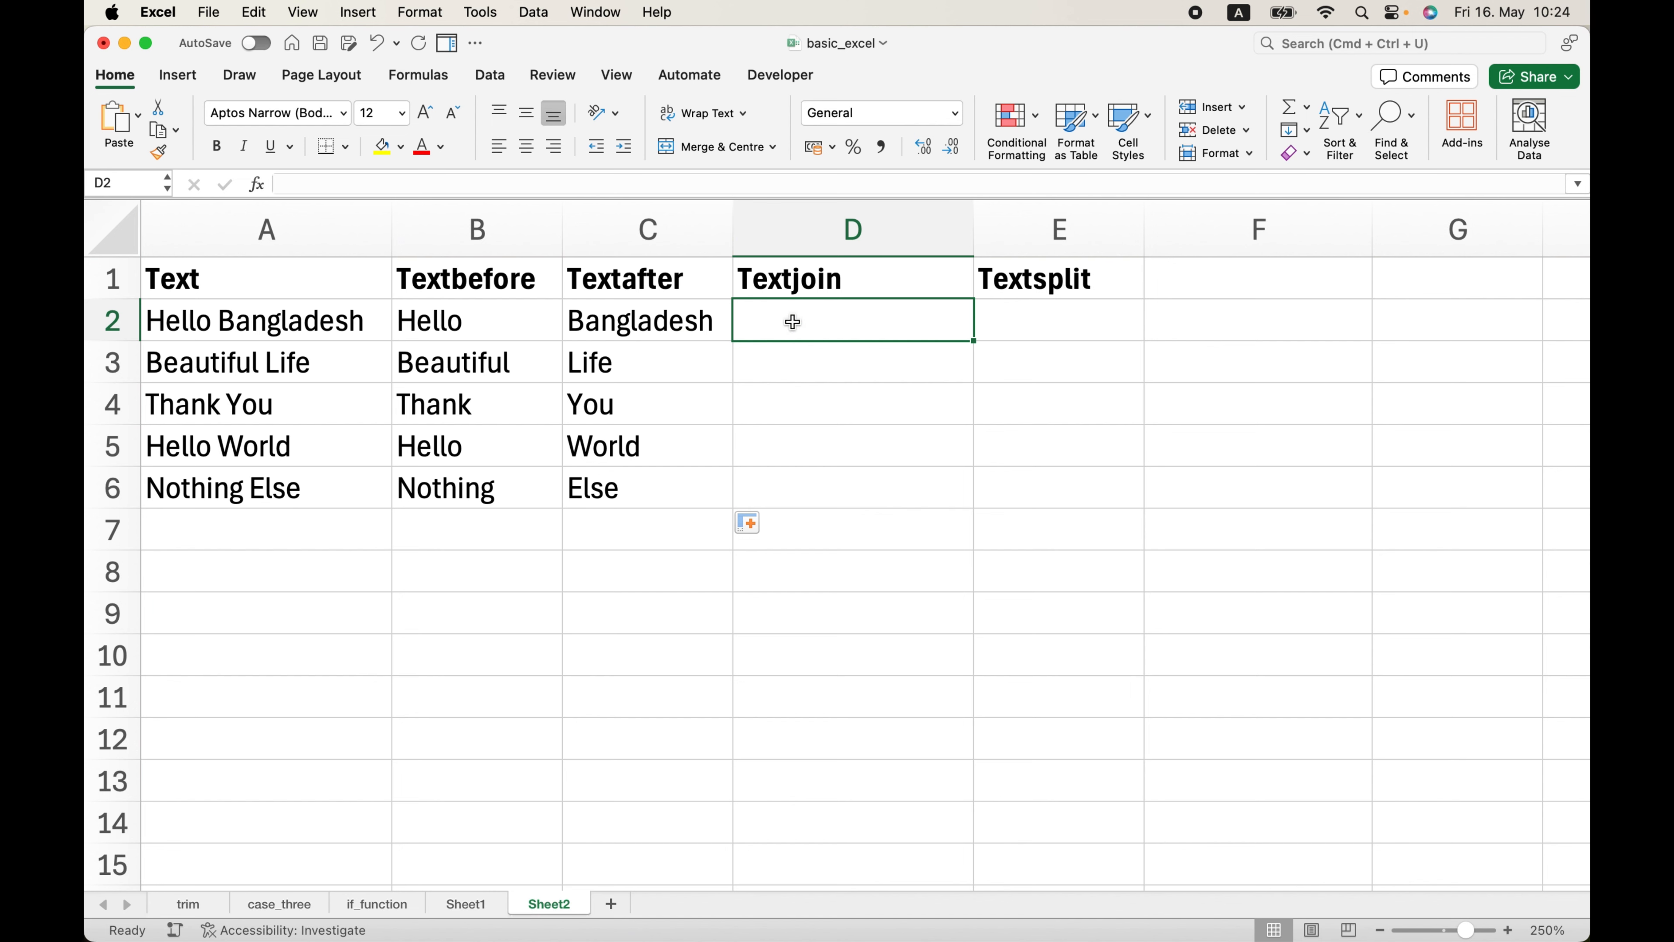
type("=te")
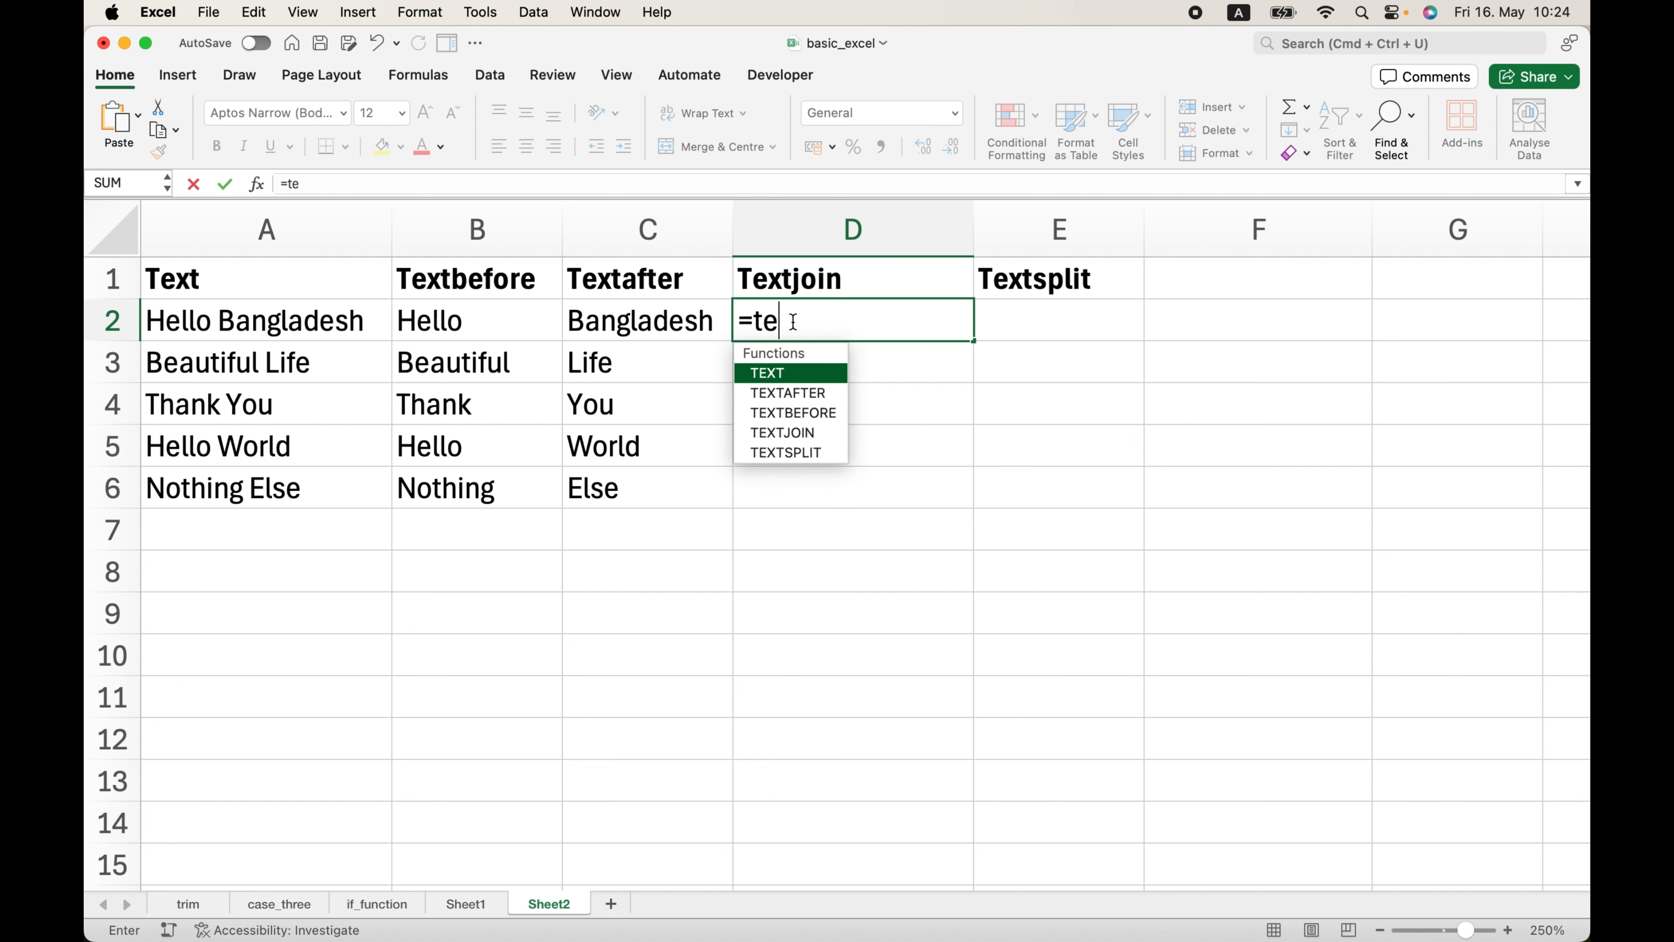
type("x")
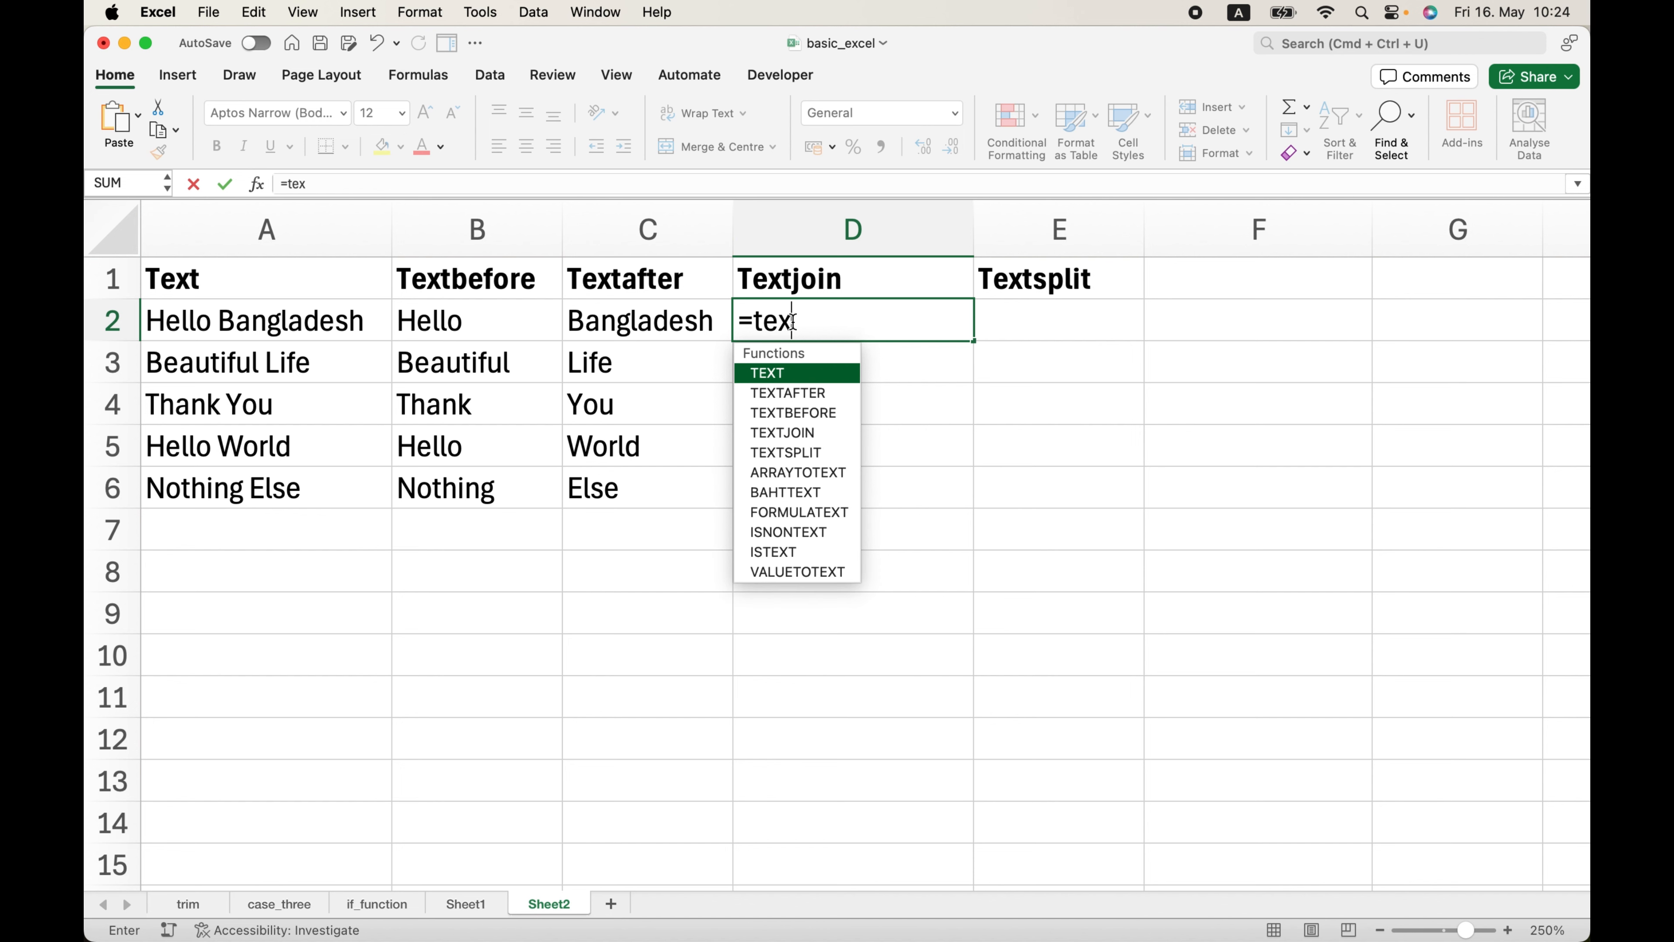
double_click(806, 433)
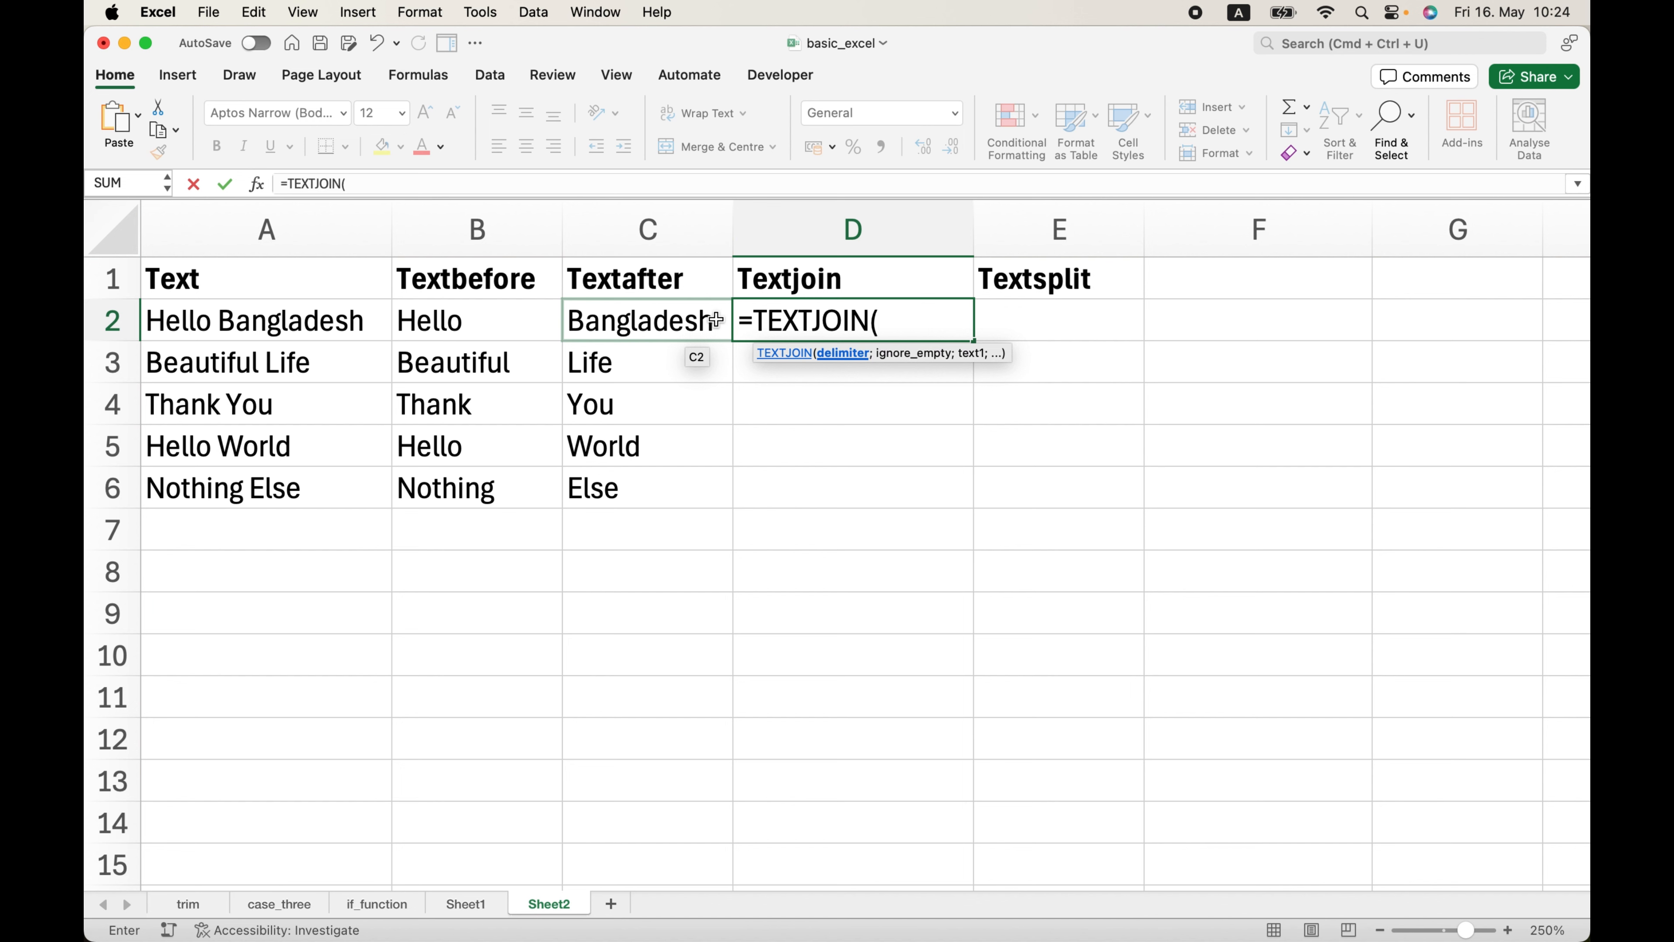
type("\" \";")
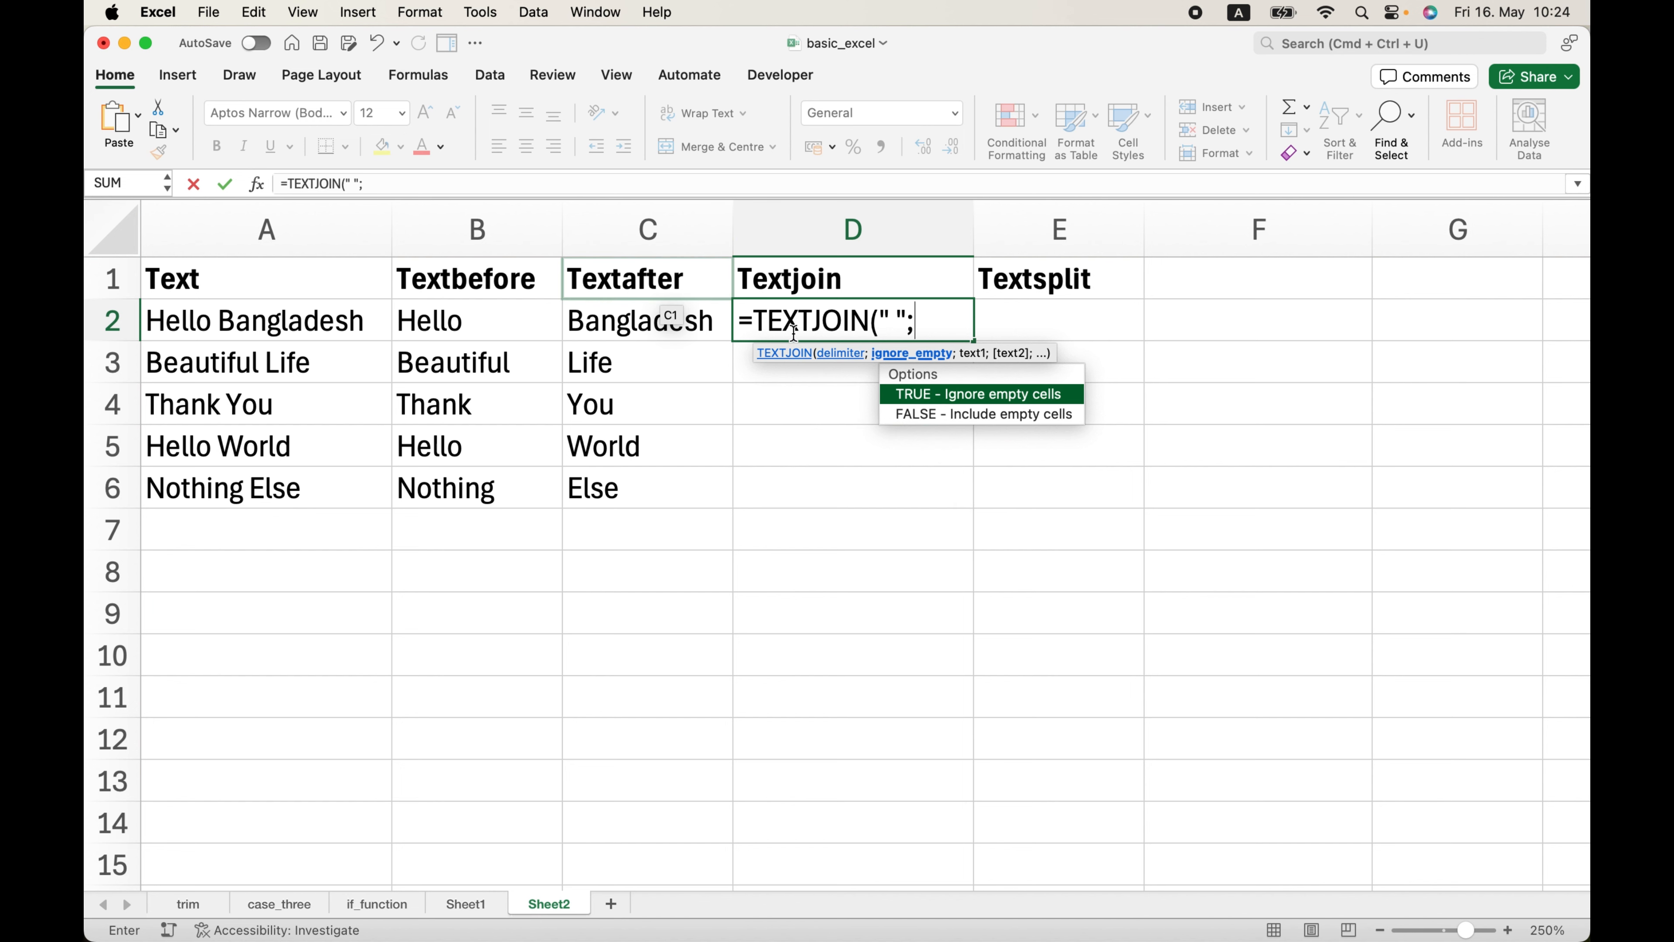
double_click(916, 396)
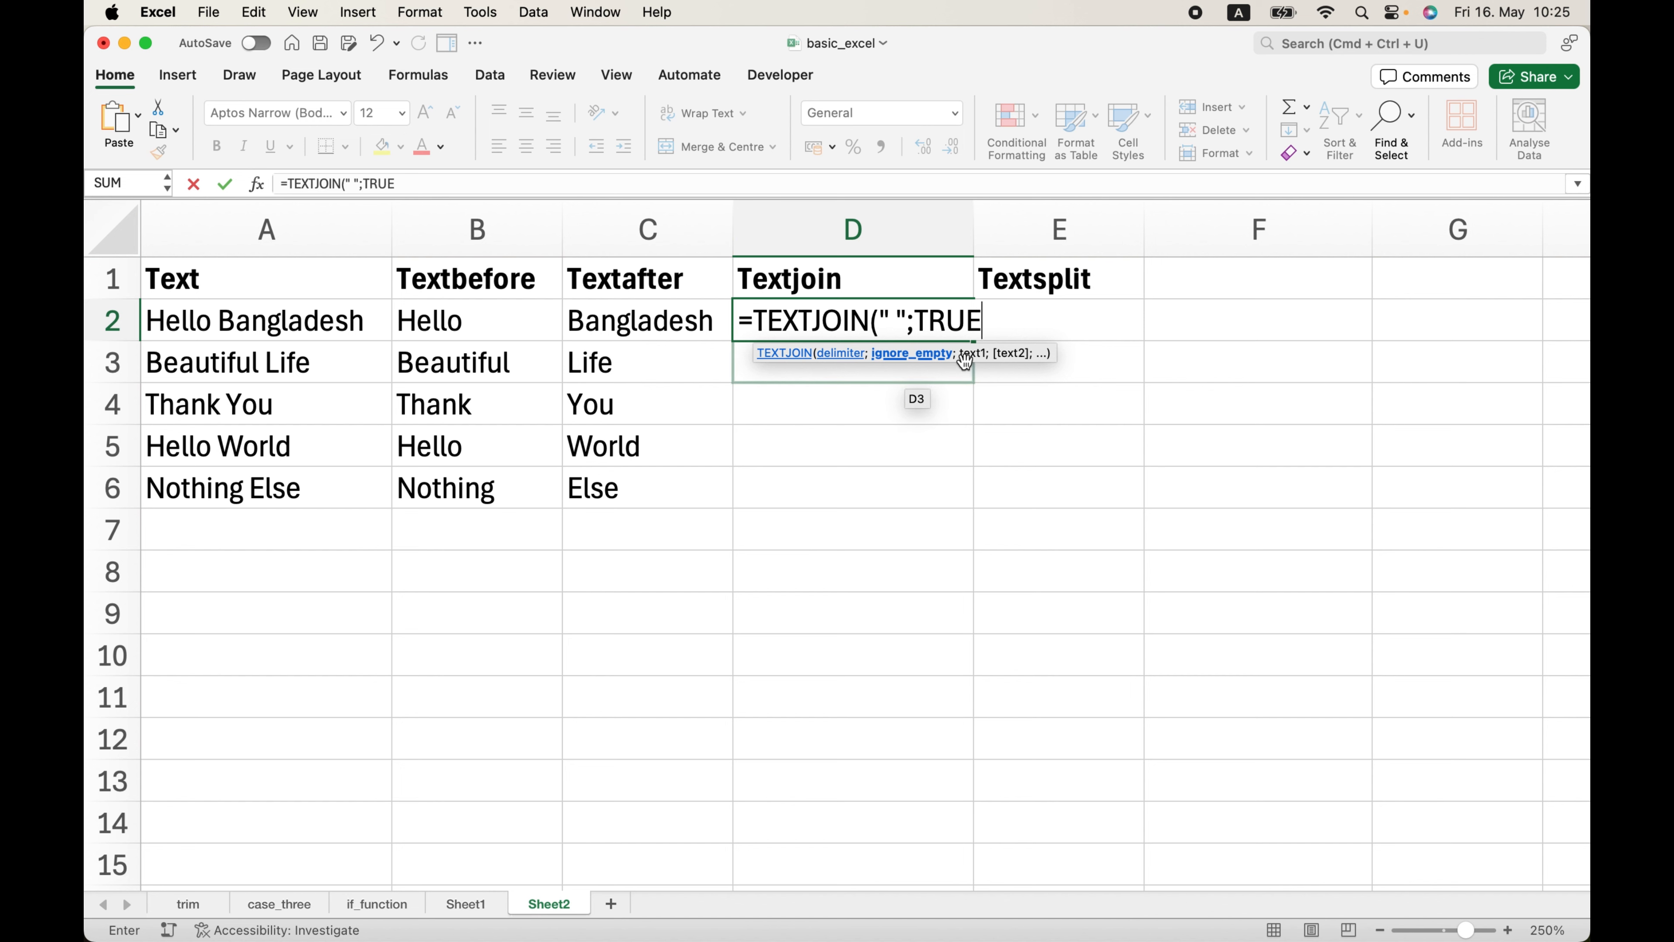
type(";")
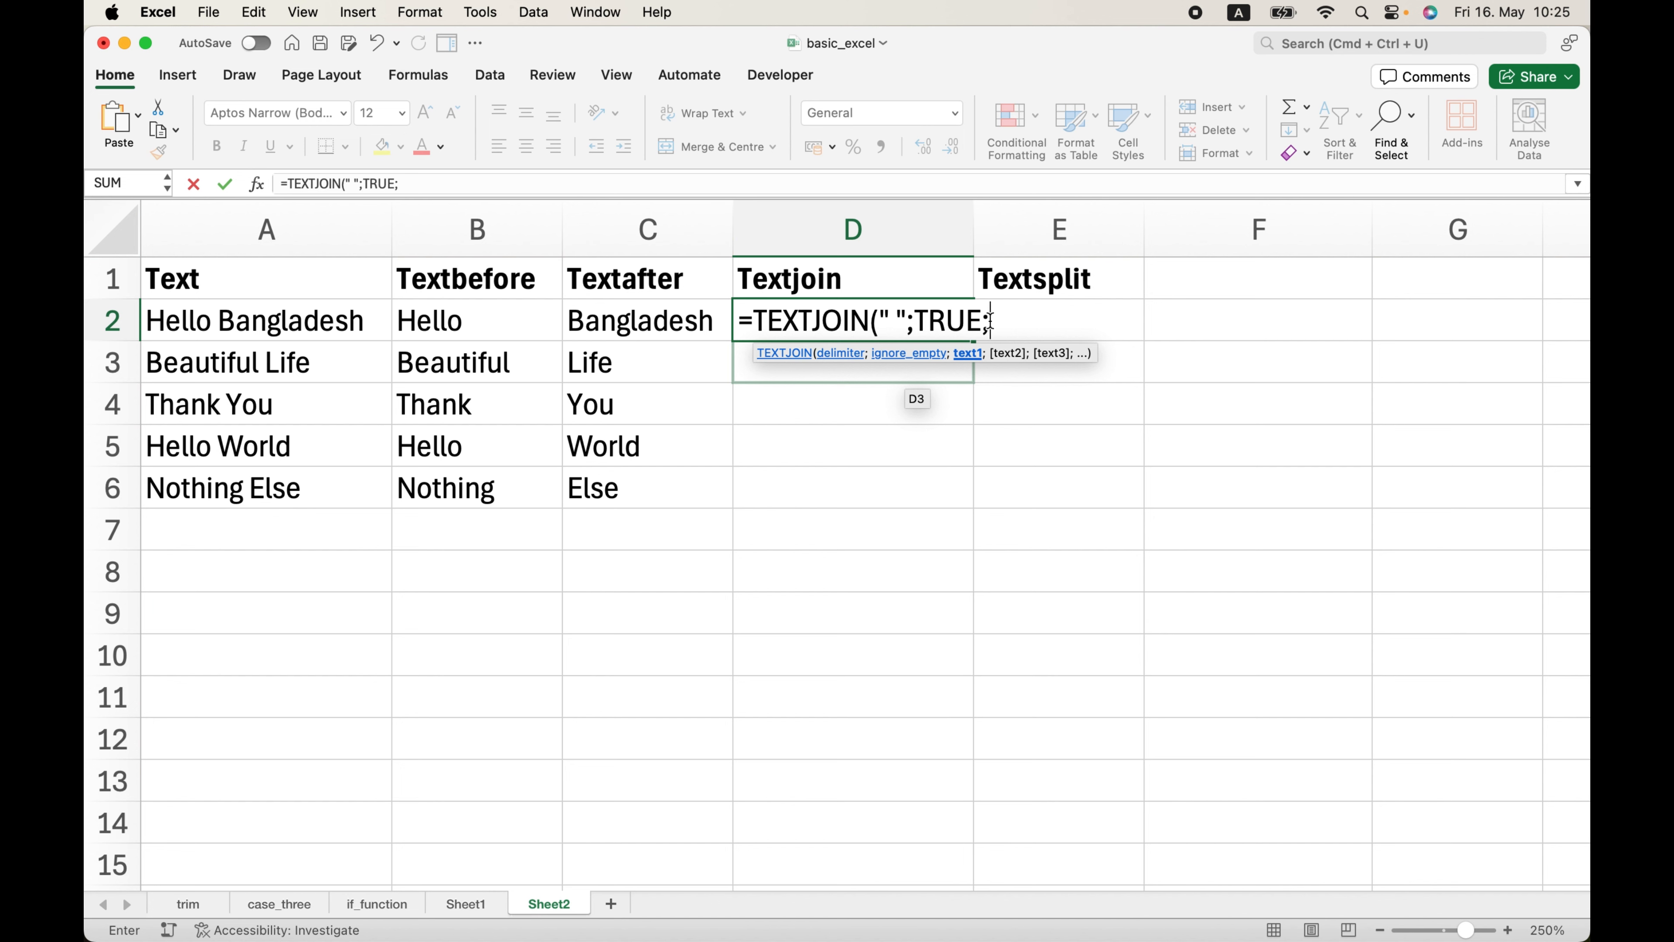
left_click(506, 318)
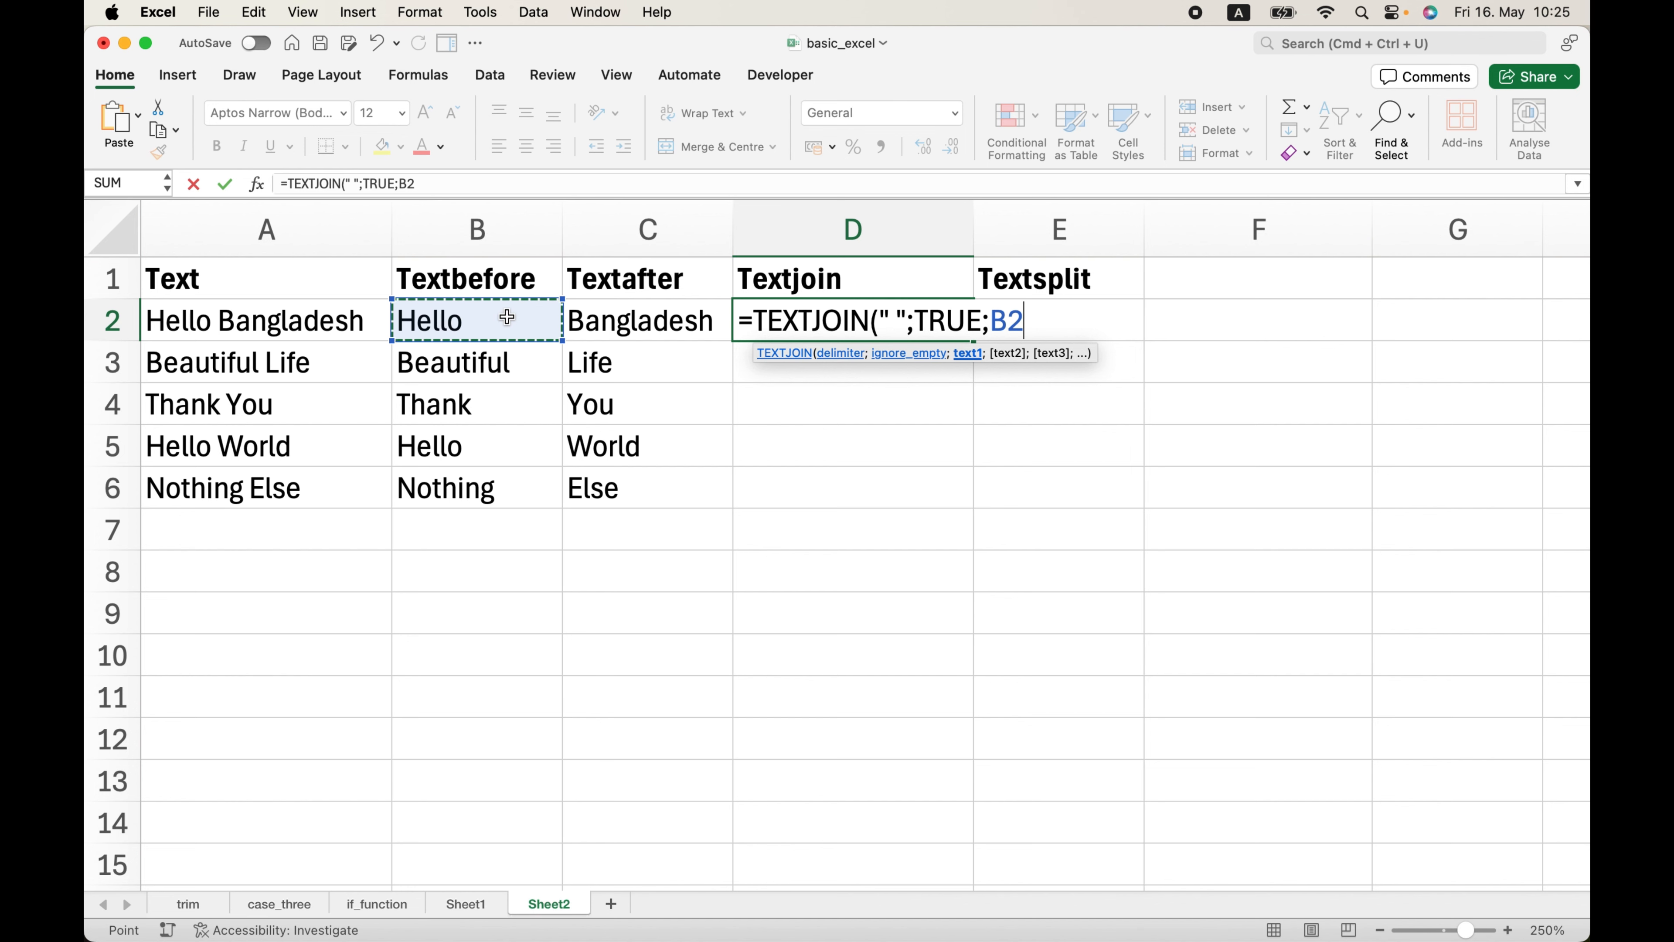
type(";")
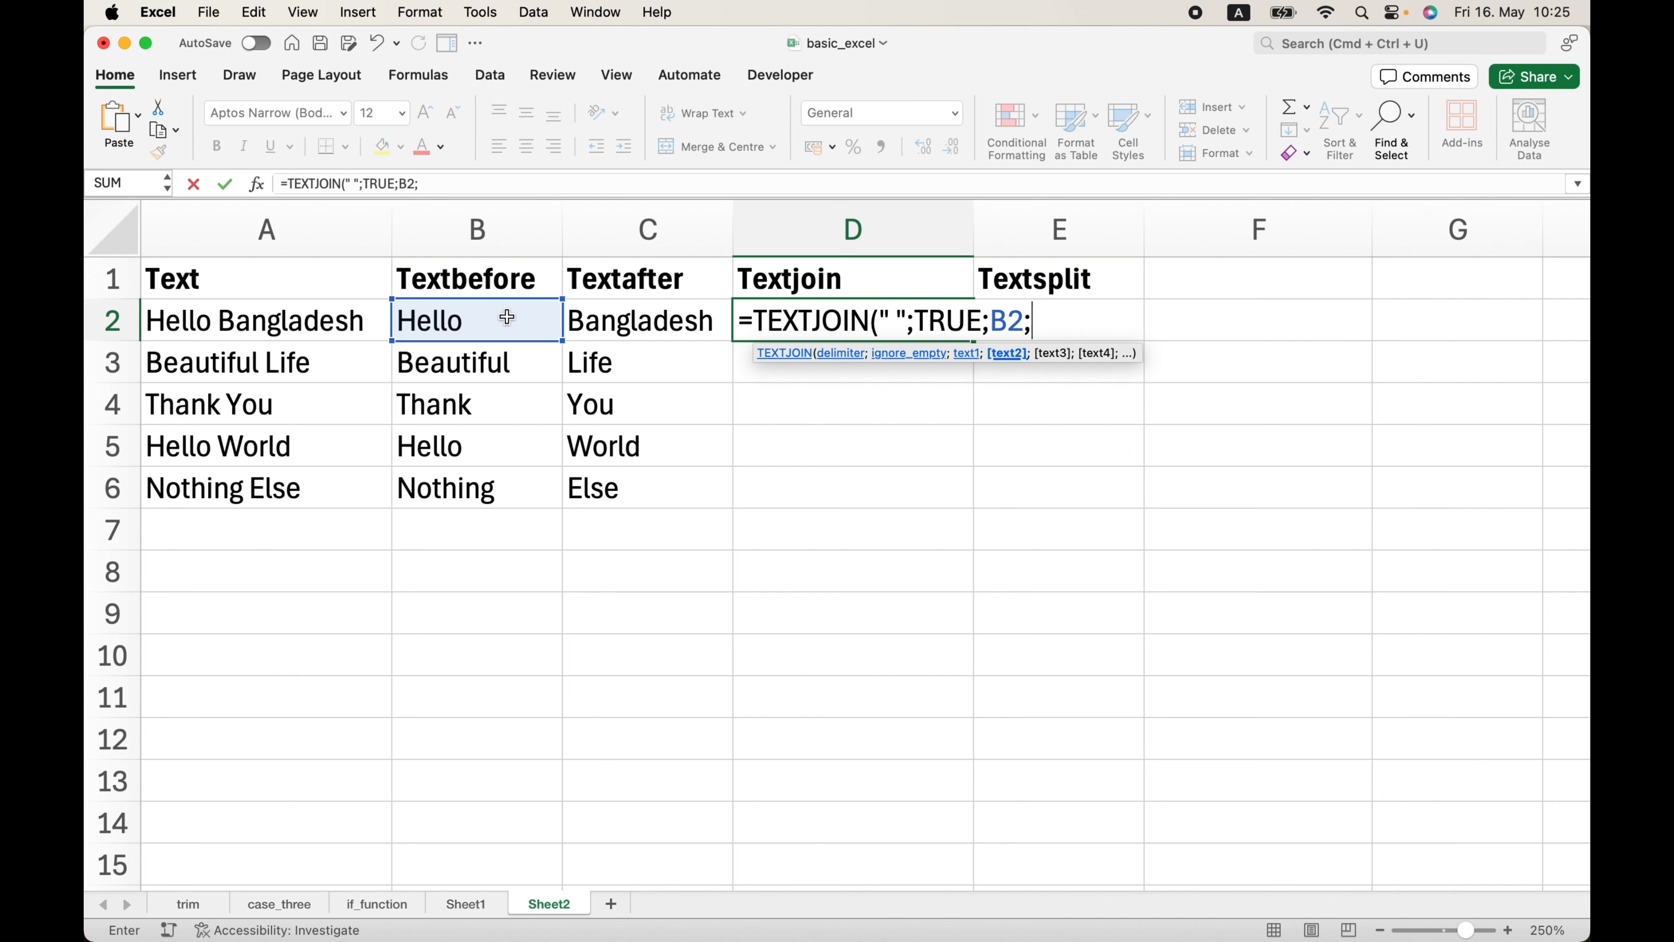
left_click(626, 321)
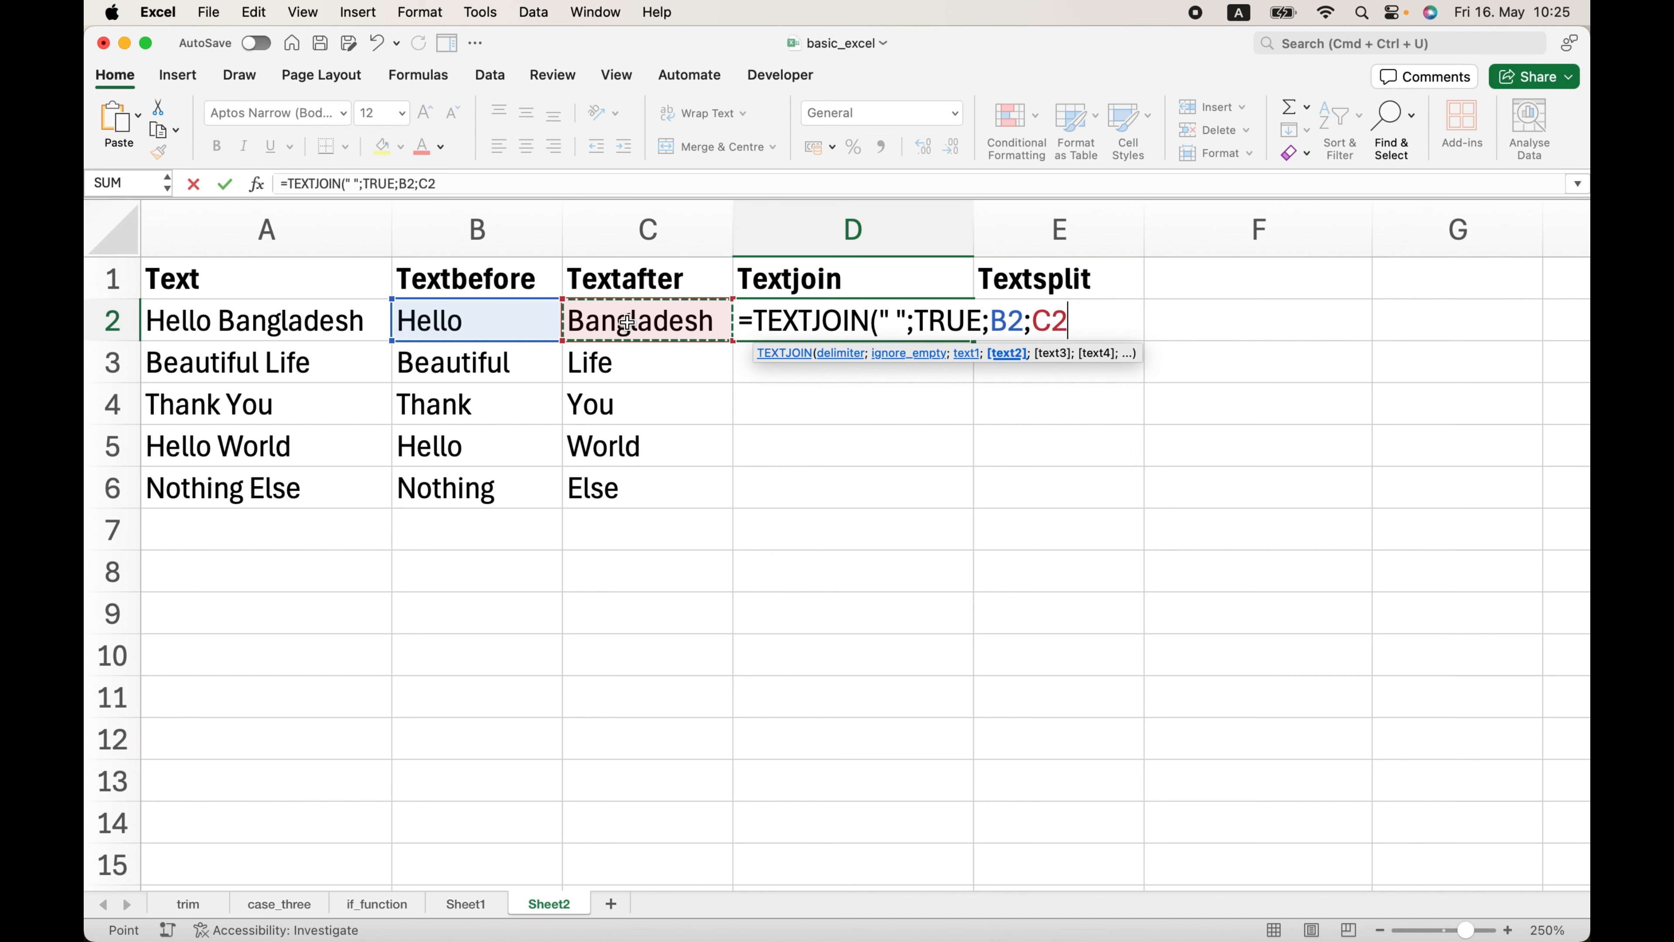
type(")")
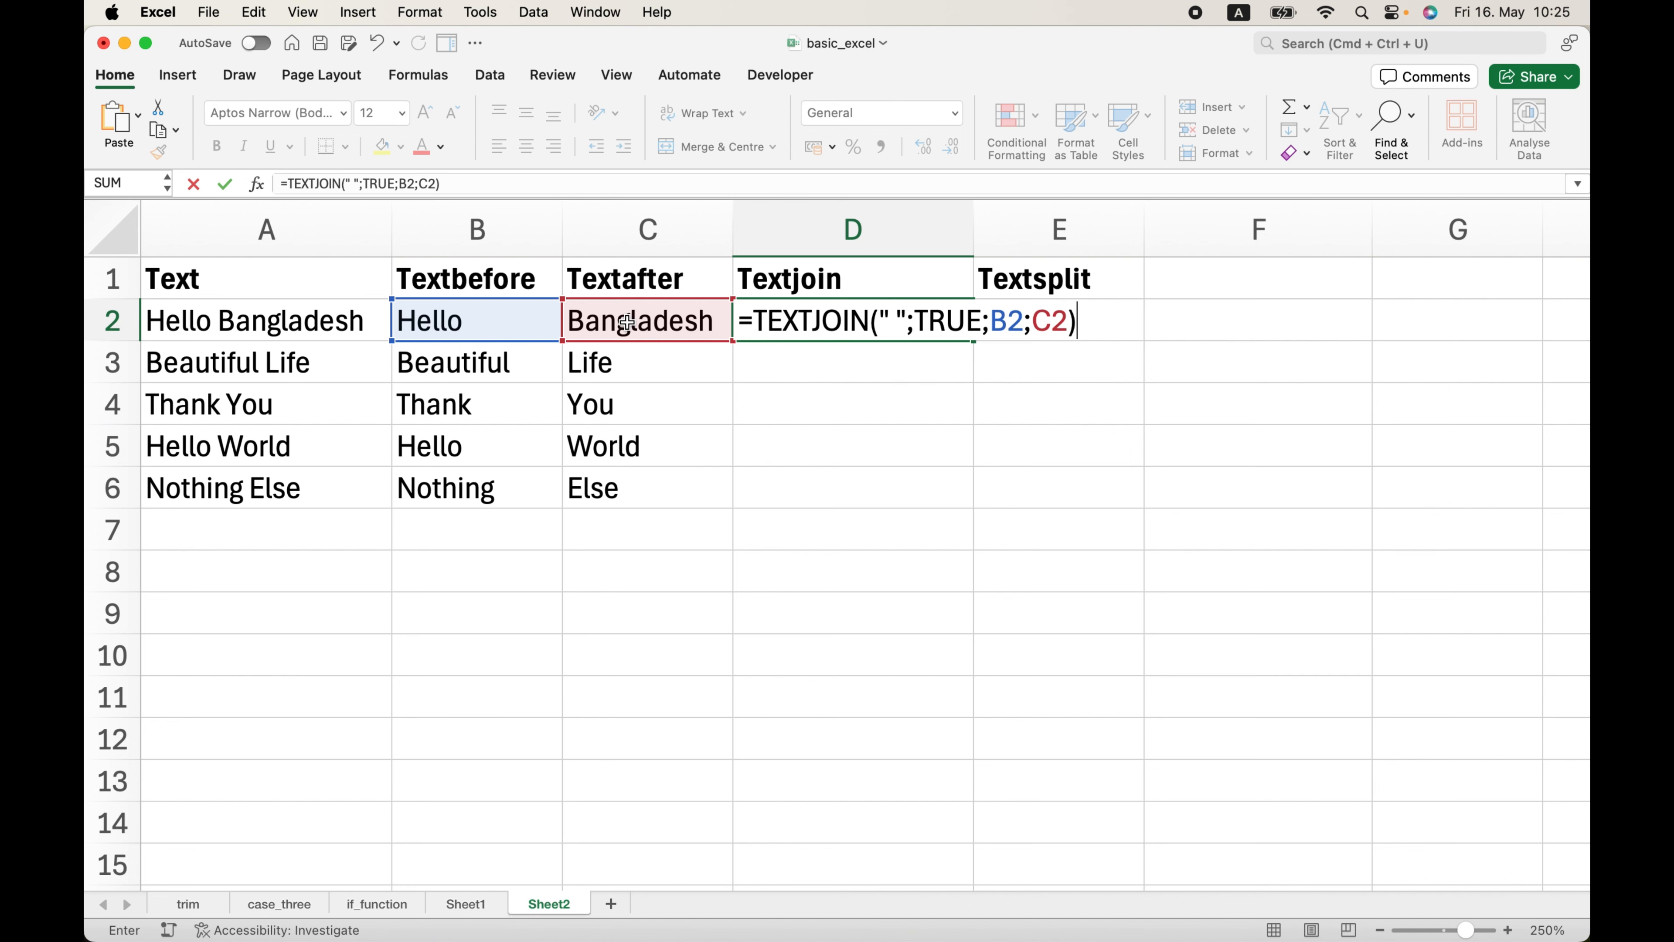
key("Return")
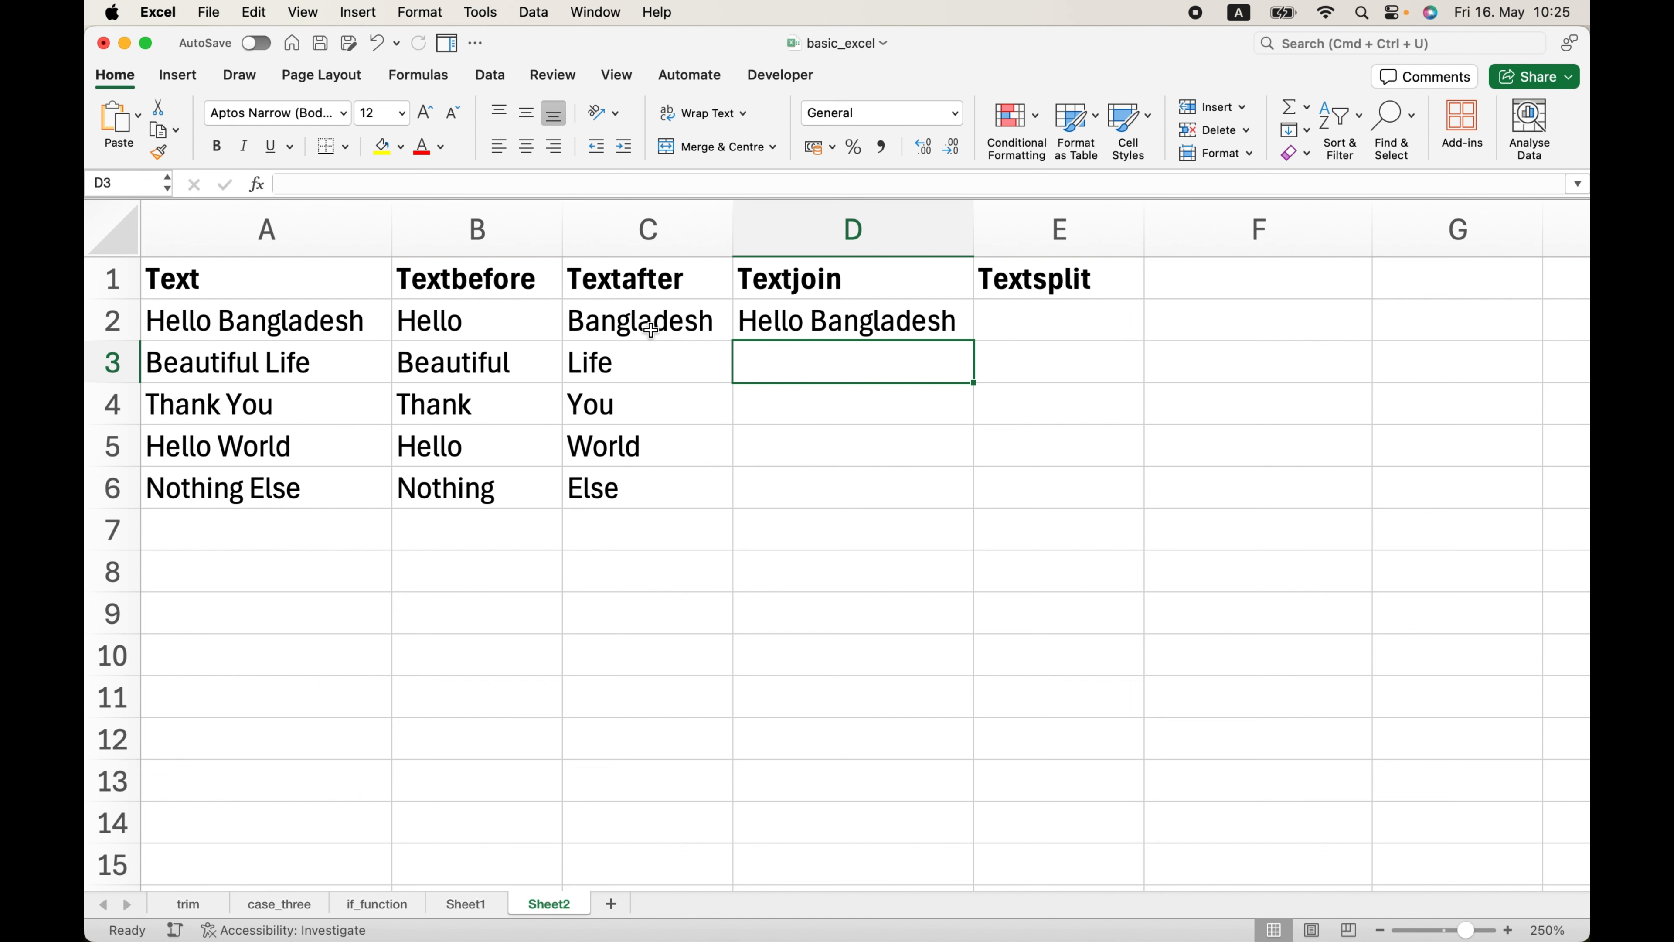
Fill the TEXTJOIN formula from D2 down through D6.
left_click(880, 312)
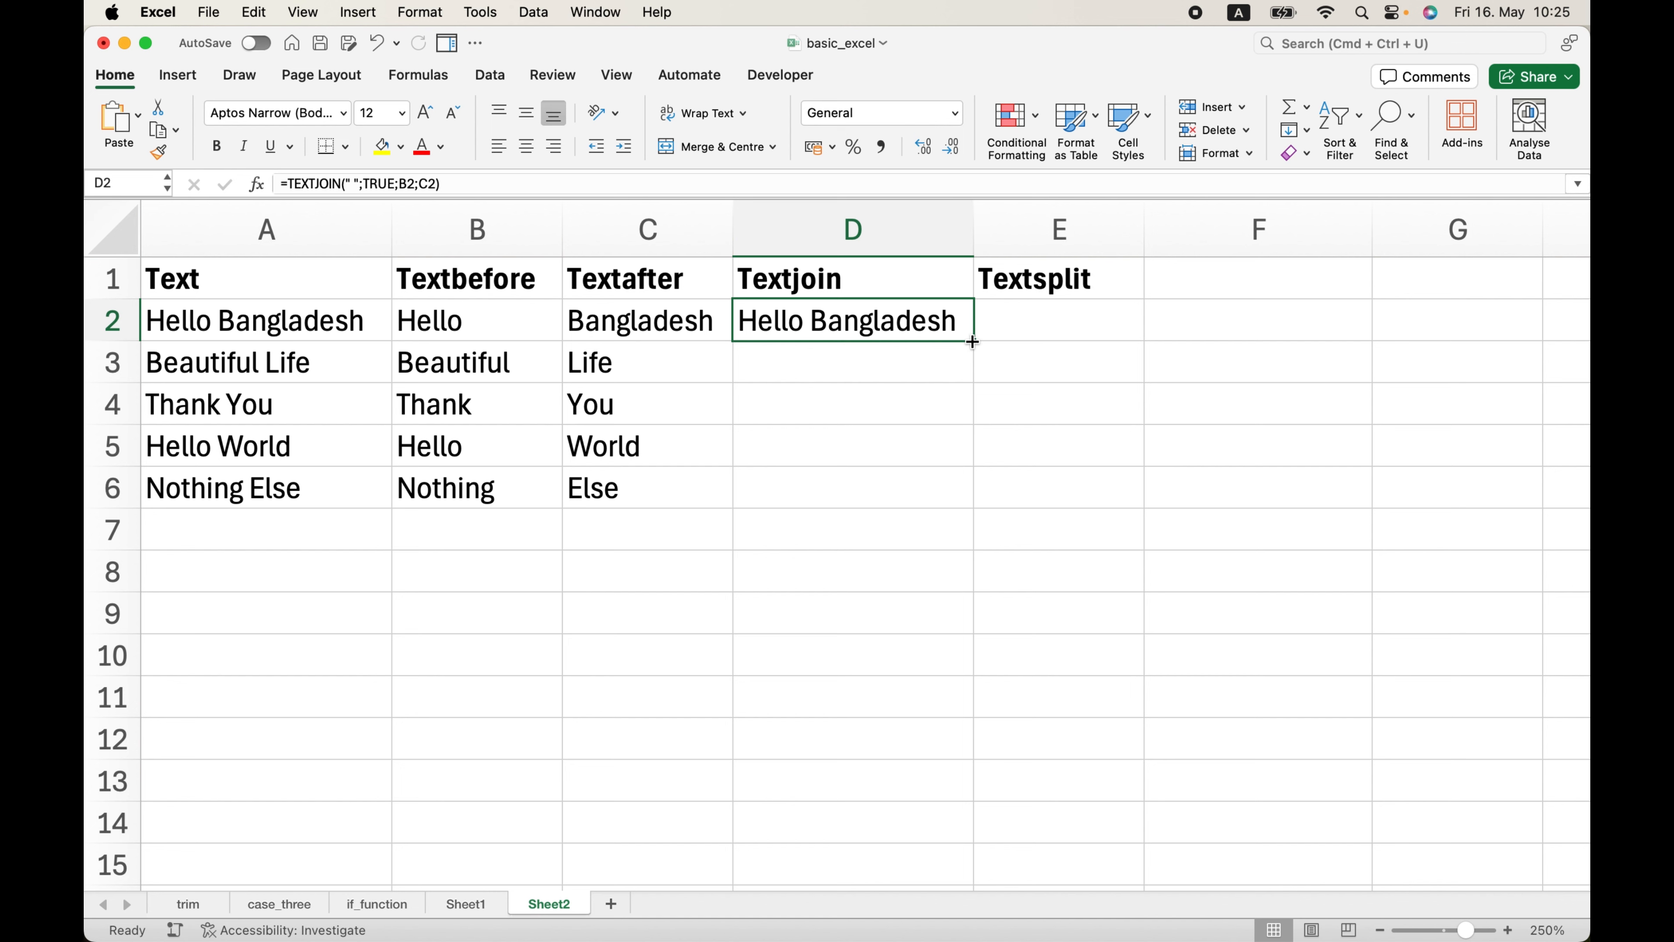
left_click_drag(973, 342, 969, 498)
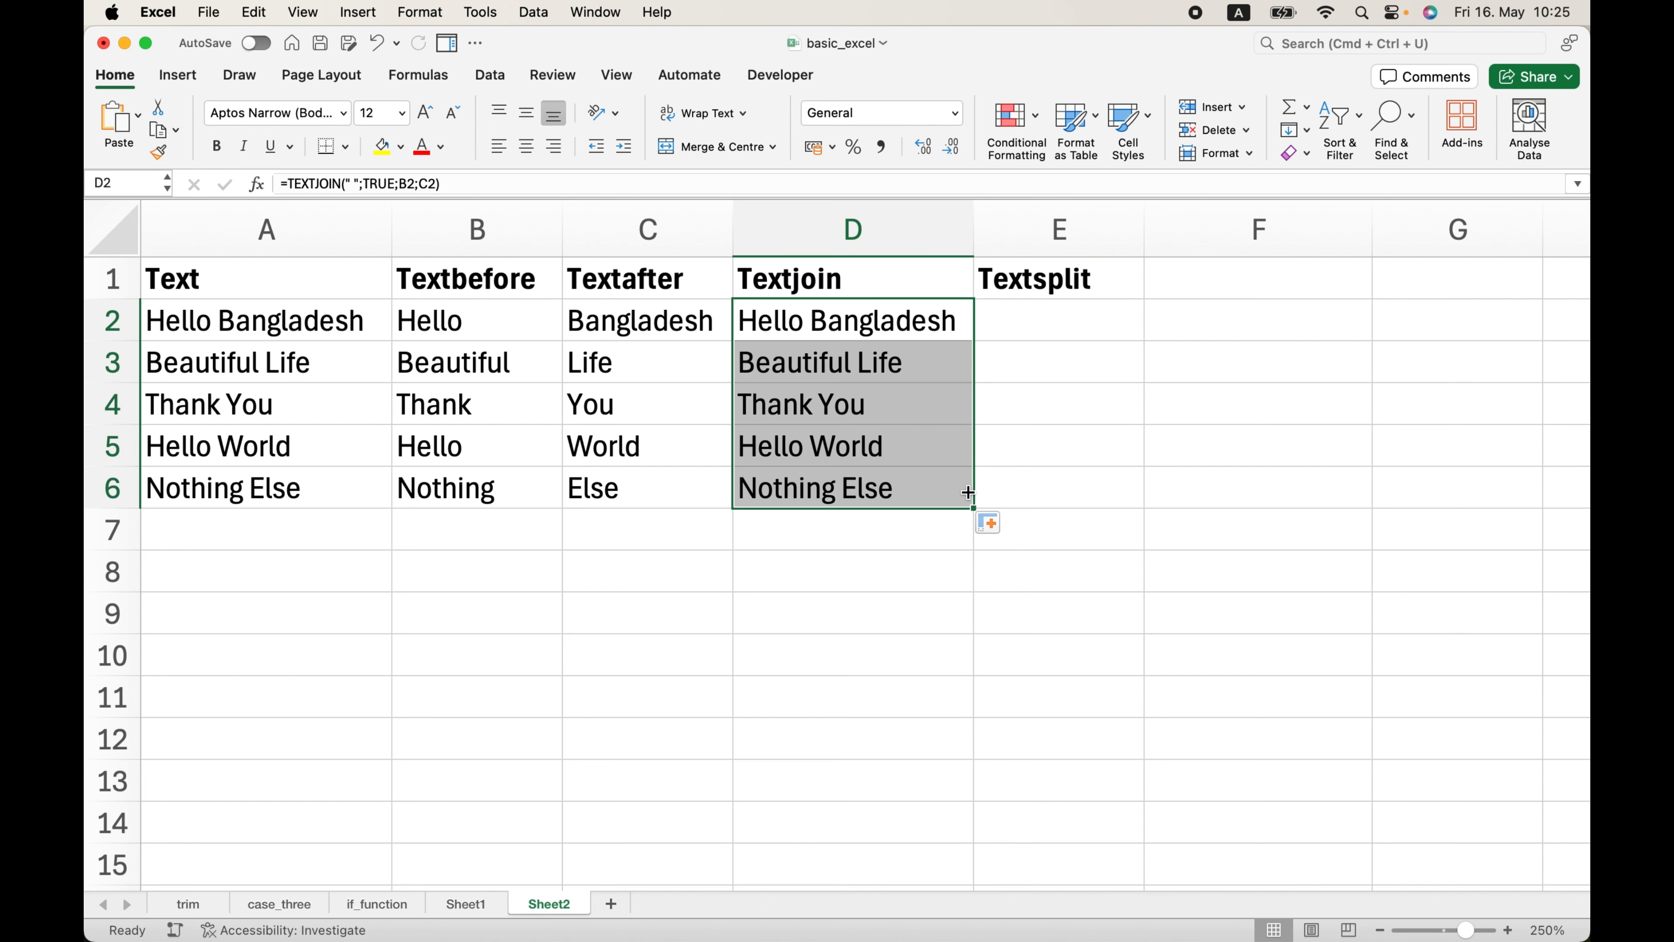
Remove the space from D2's delimiter, giving =TEXTJOIN("";TRUE;B2;C2), and fill the changed formula down through D6.
left_click(869, 323)
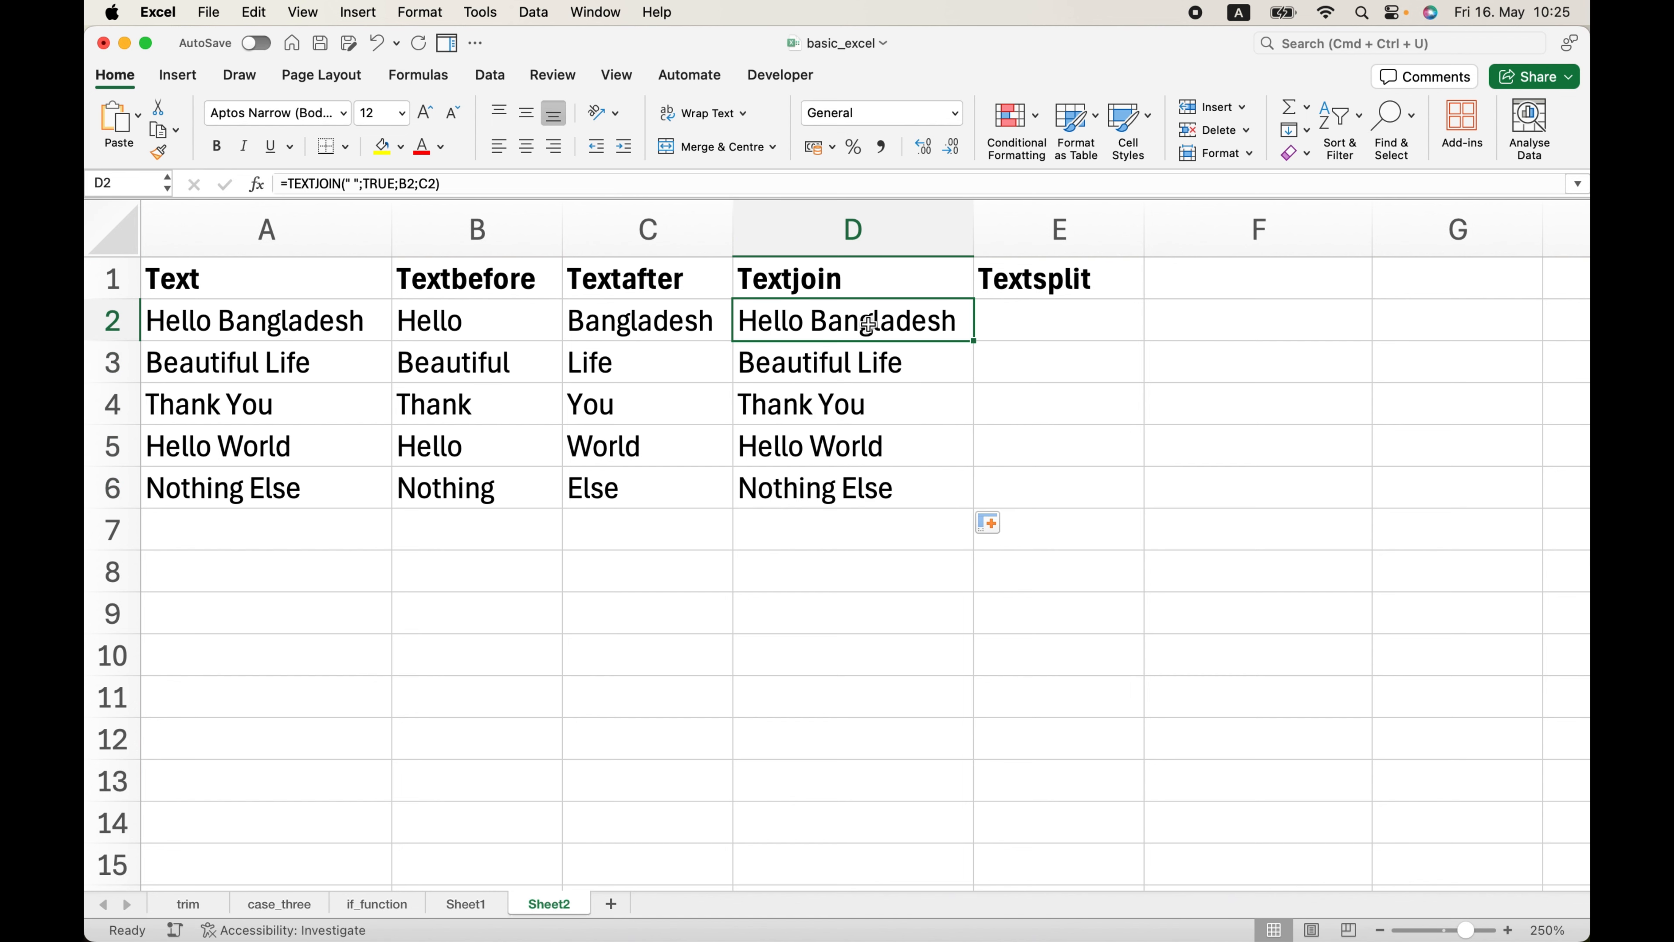
left_click(361, 184)
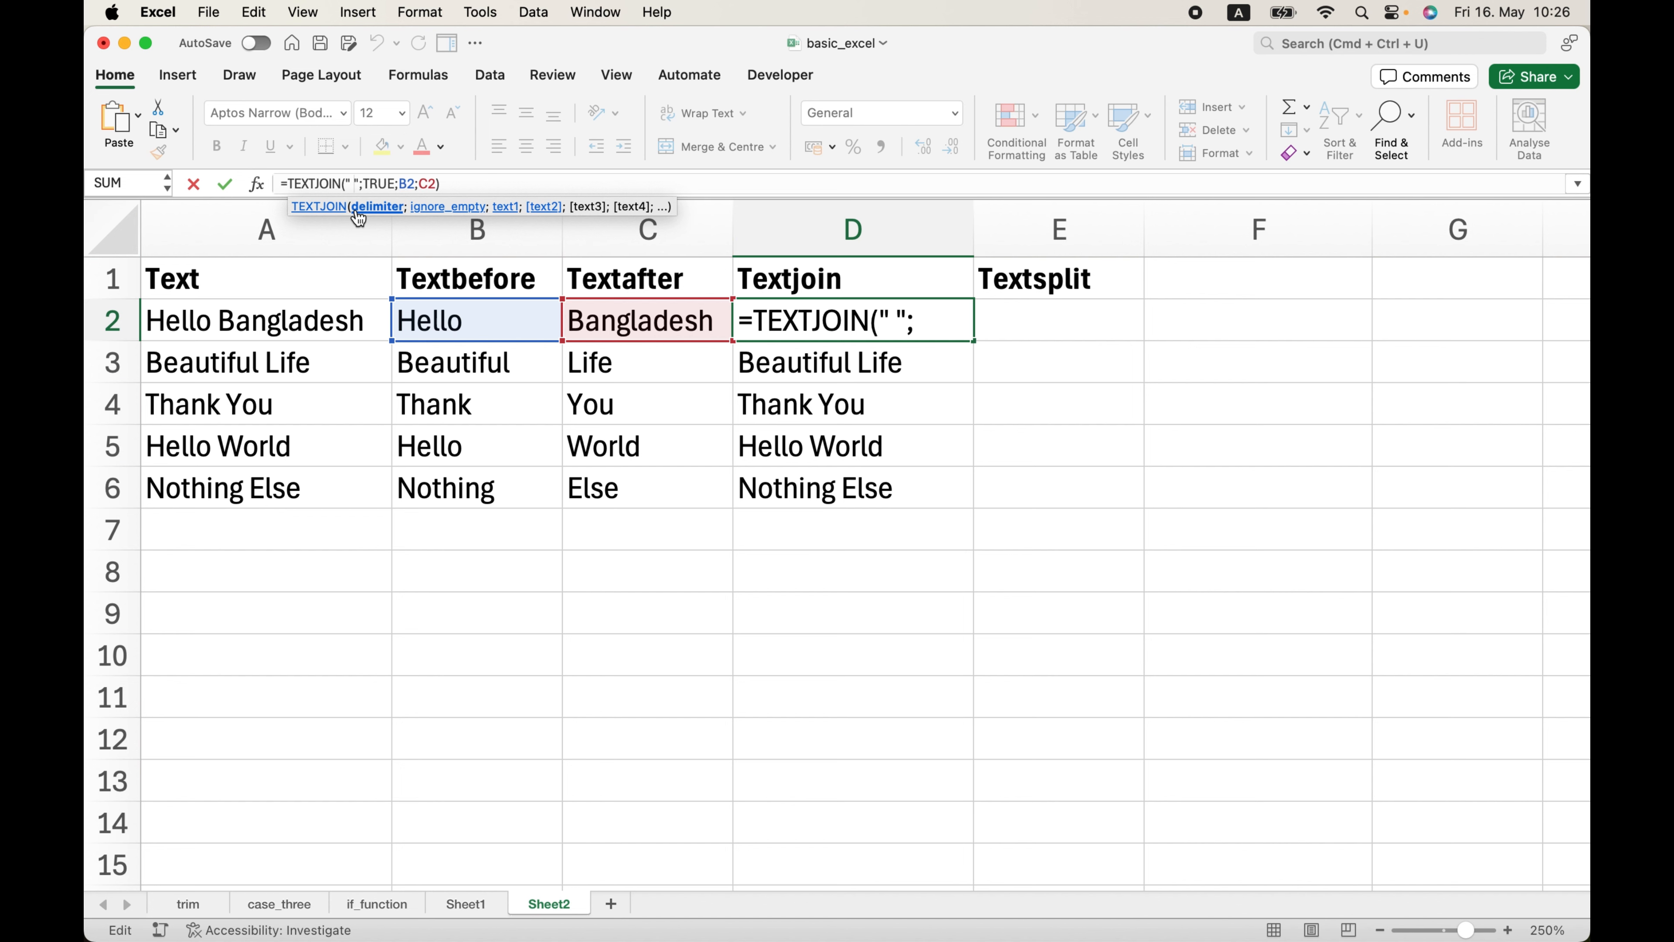
key("BackSpace")
left_click(461, 183)
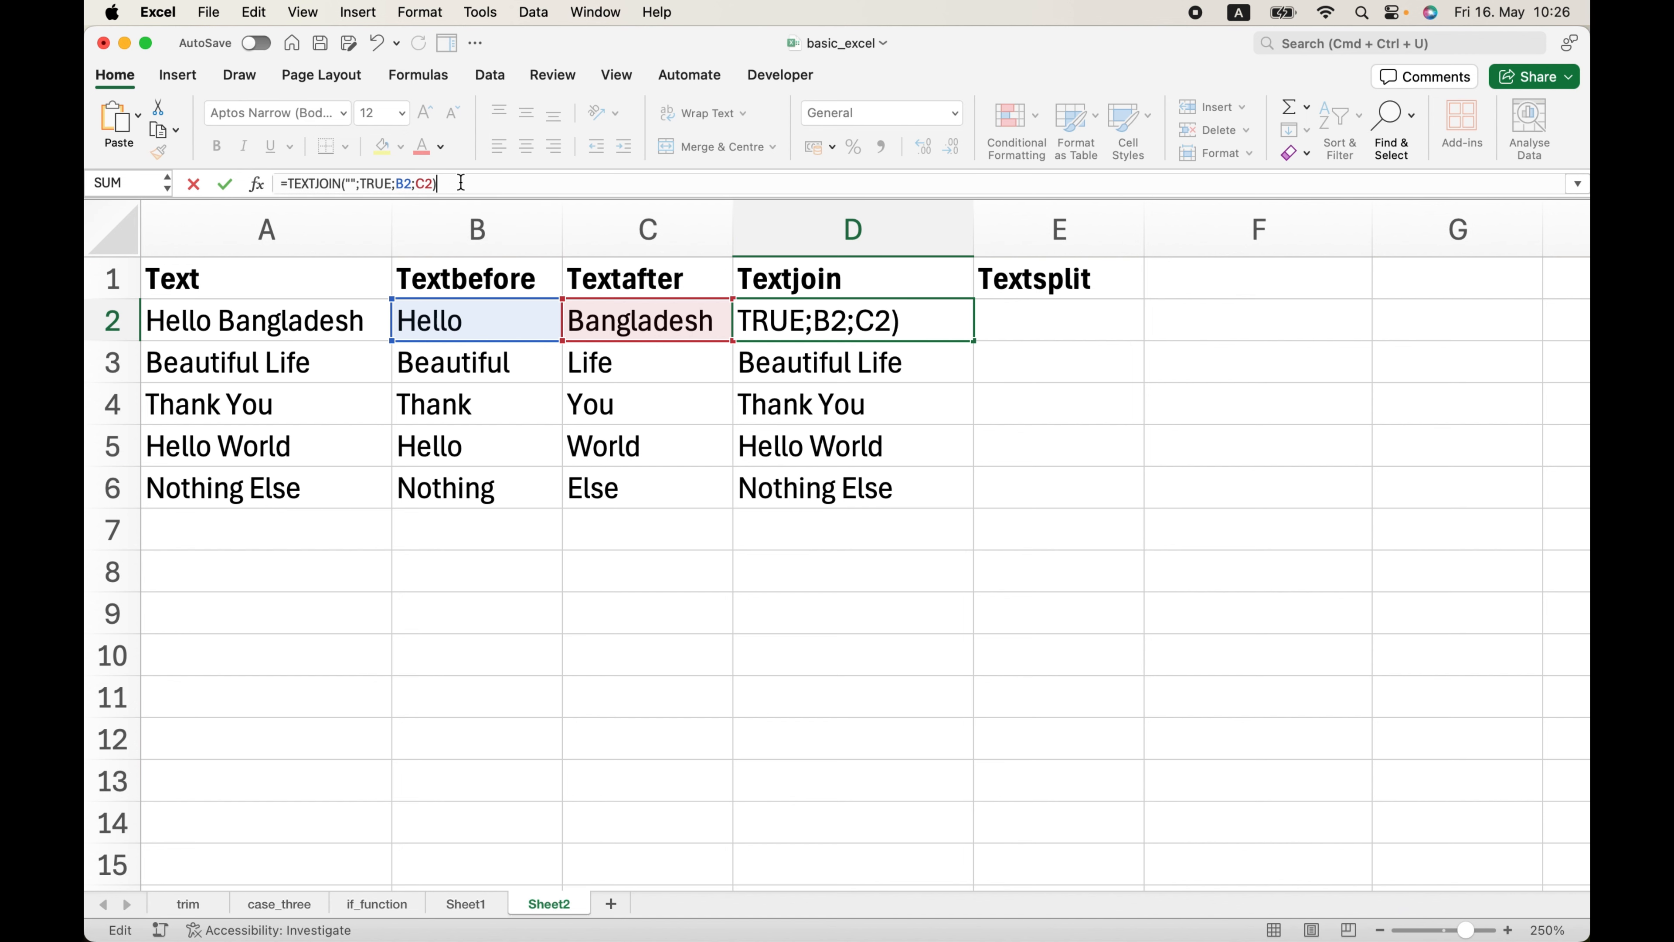
key("Return")
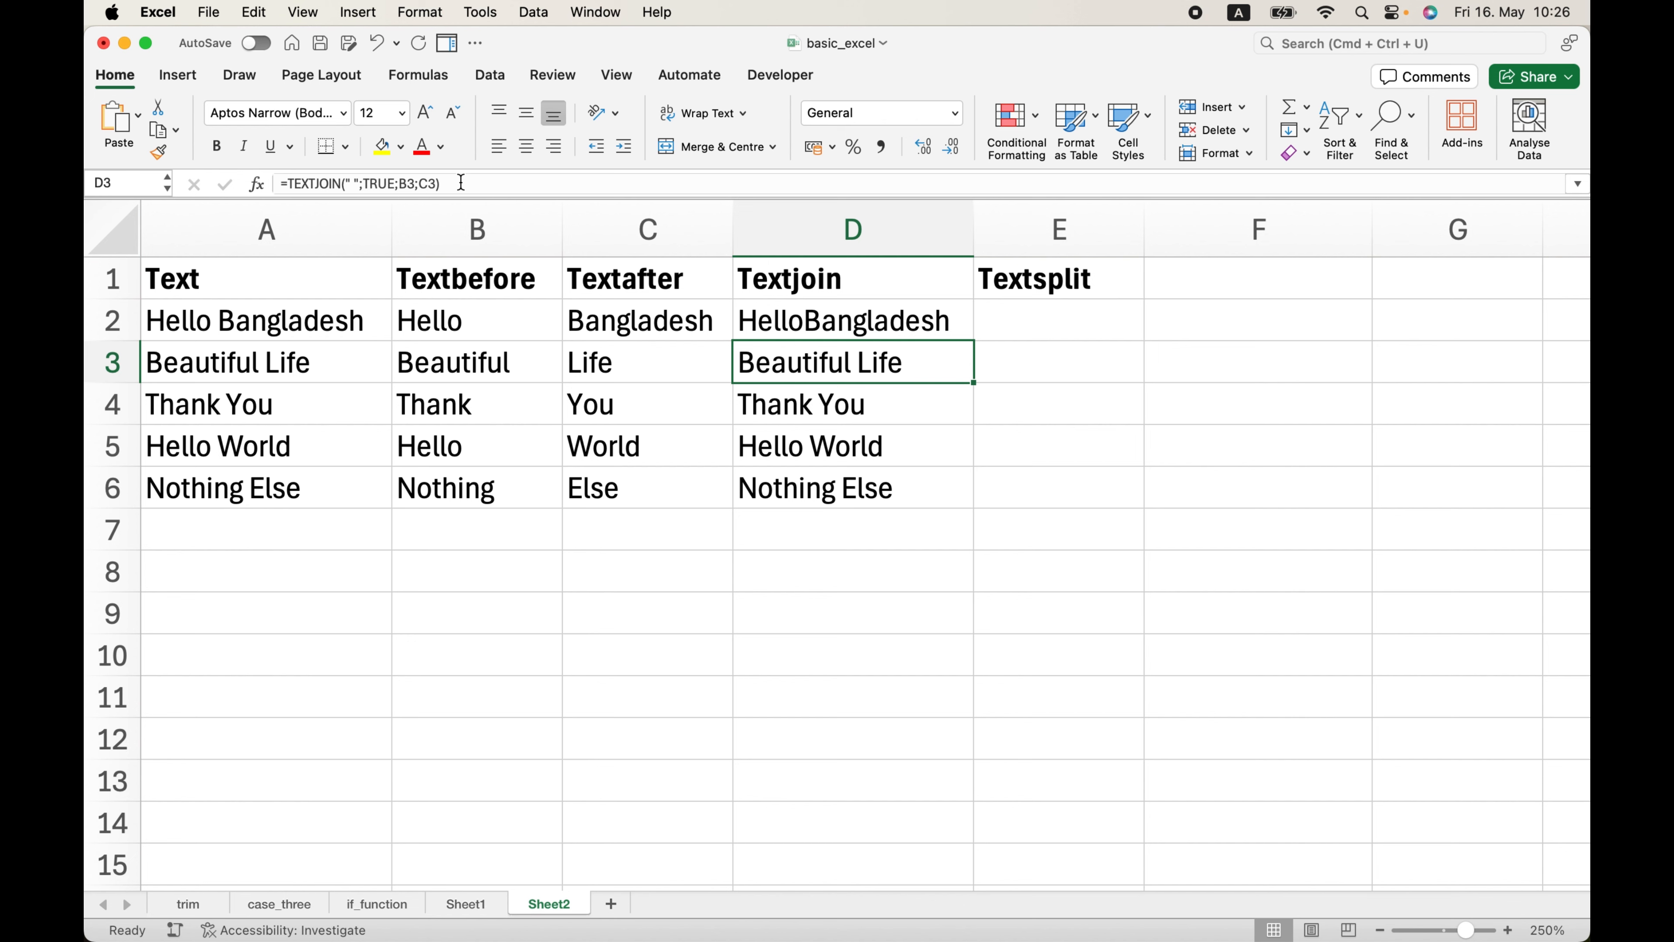
left_click(887, 331)
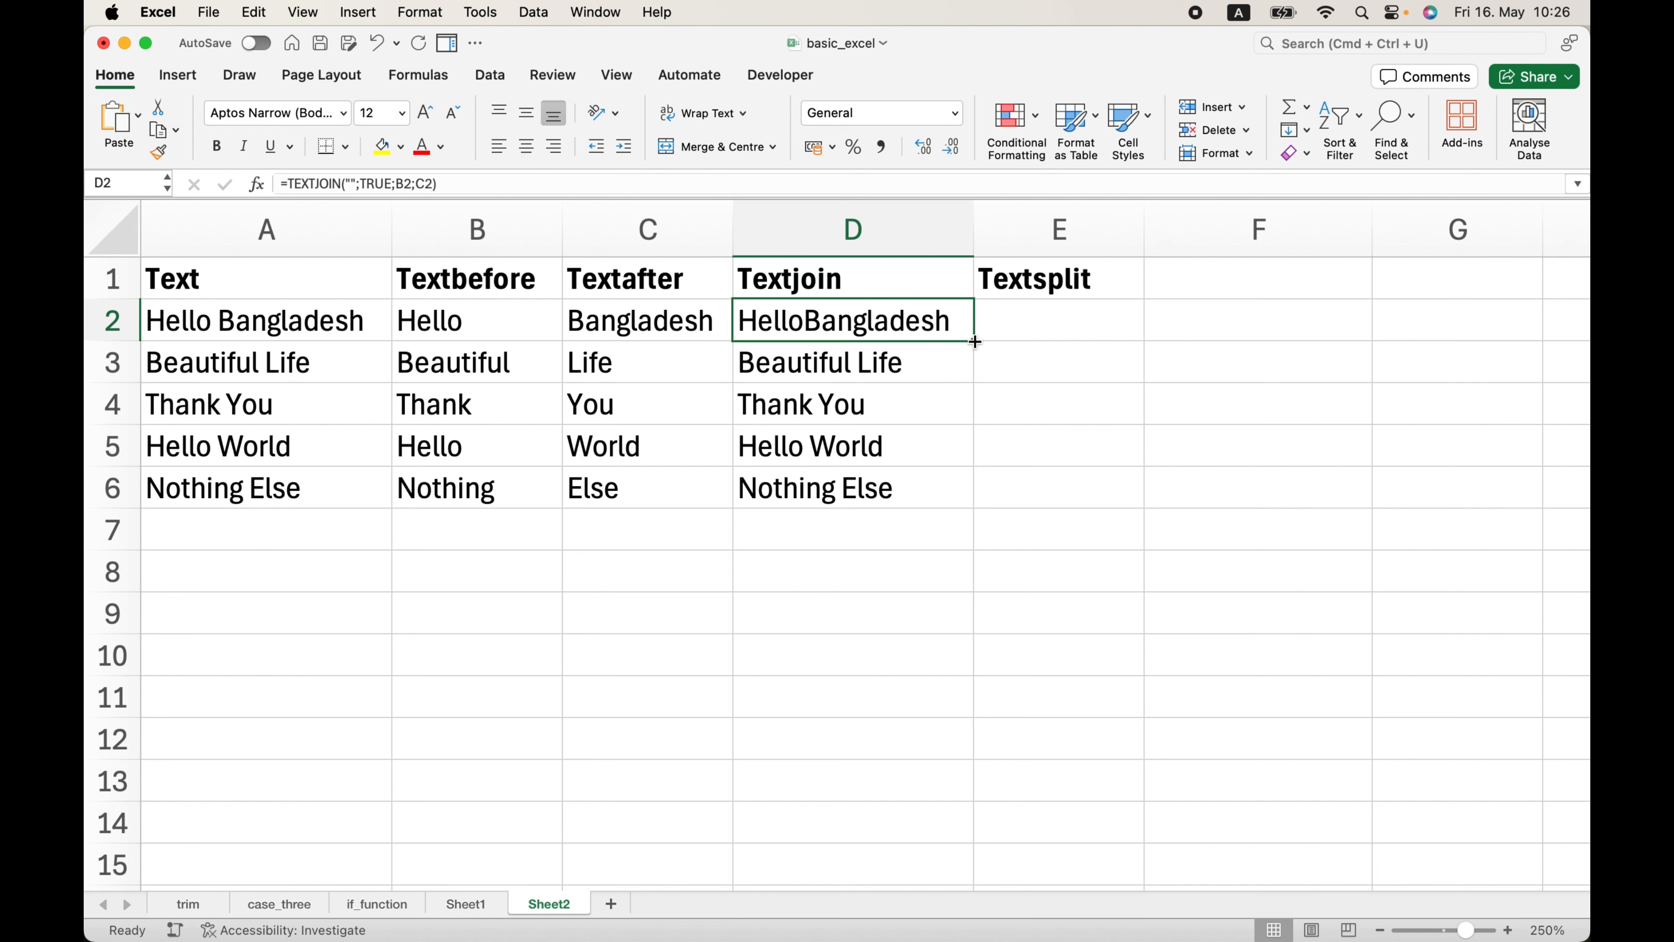
left_click_drag(975, 341, 973, 494)
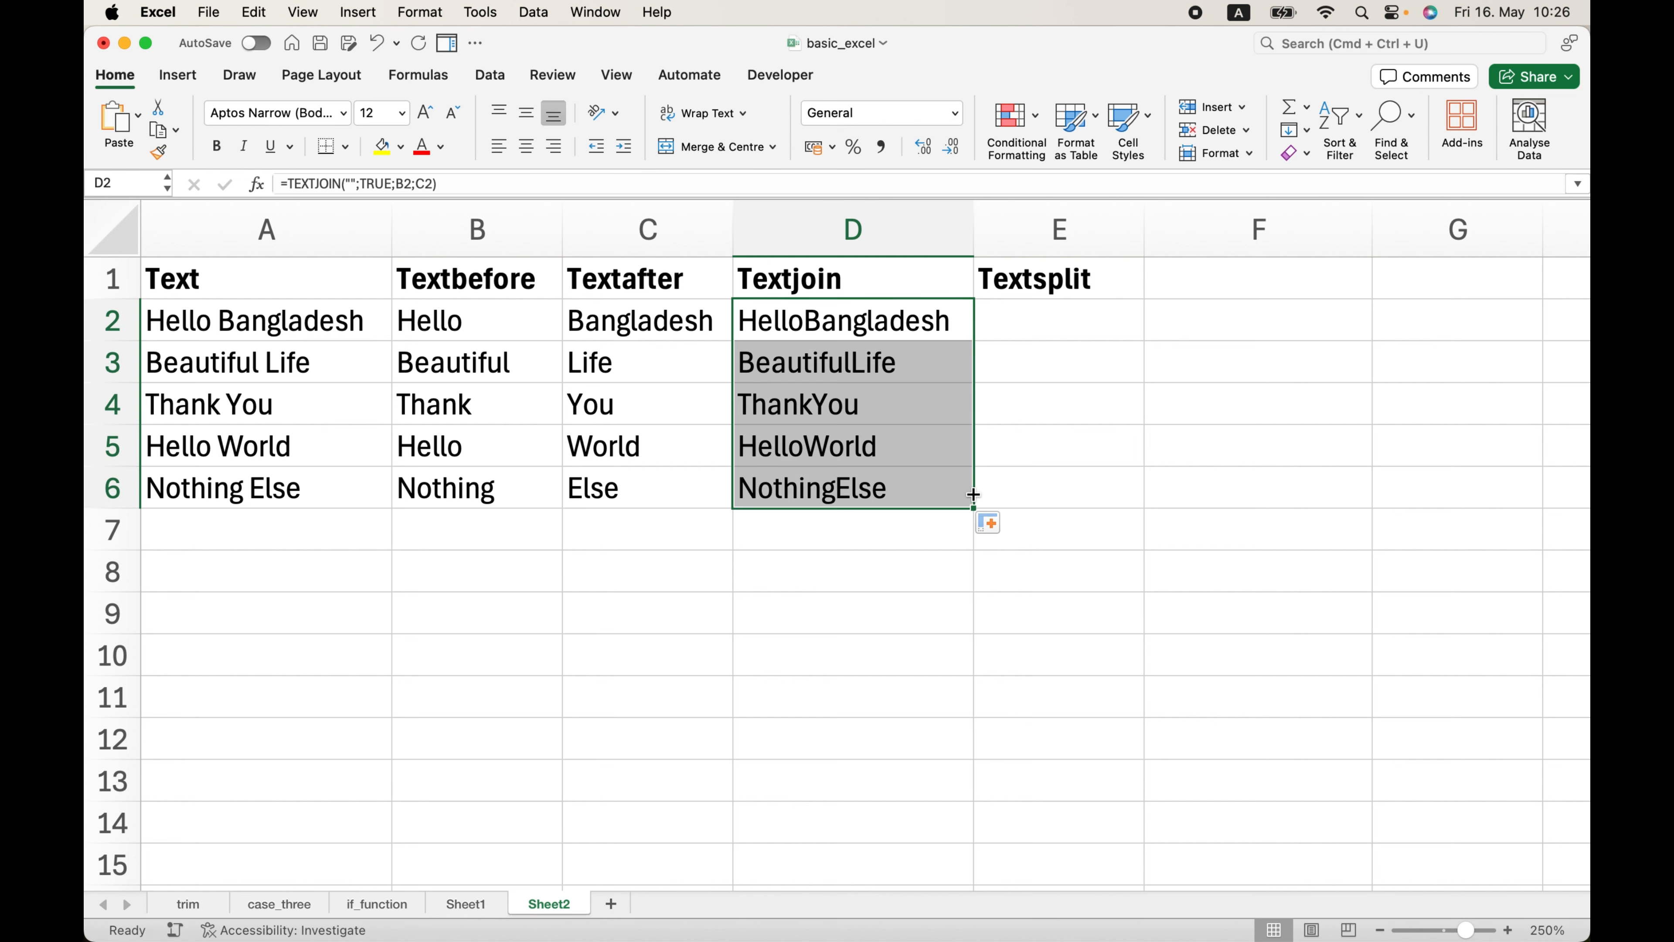
left_click(952, 593)
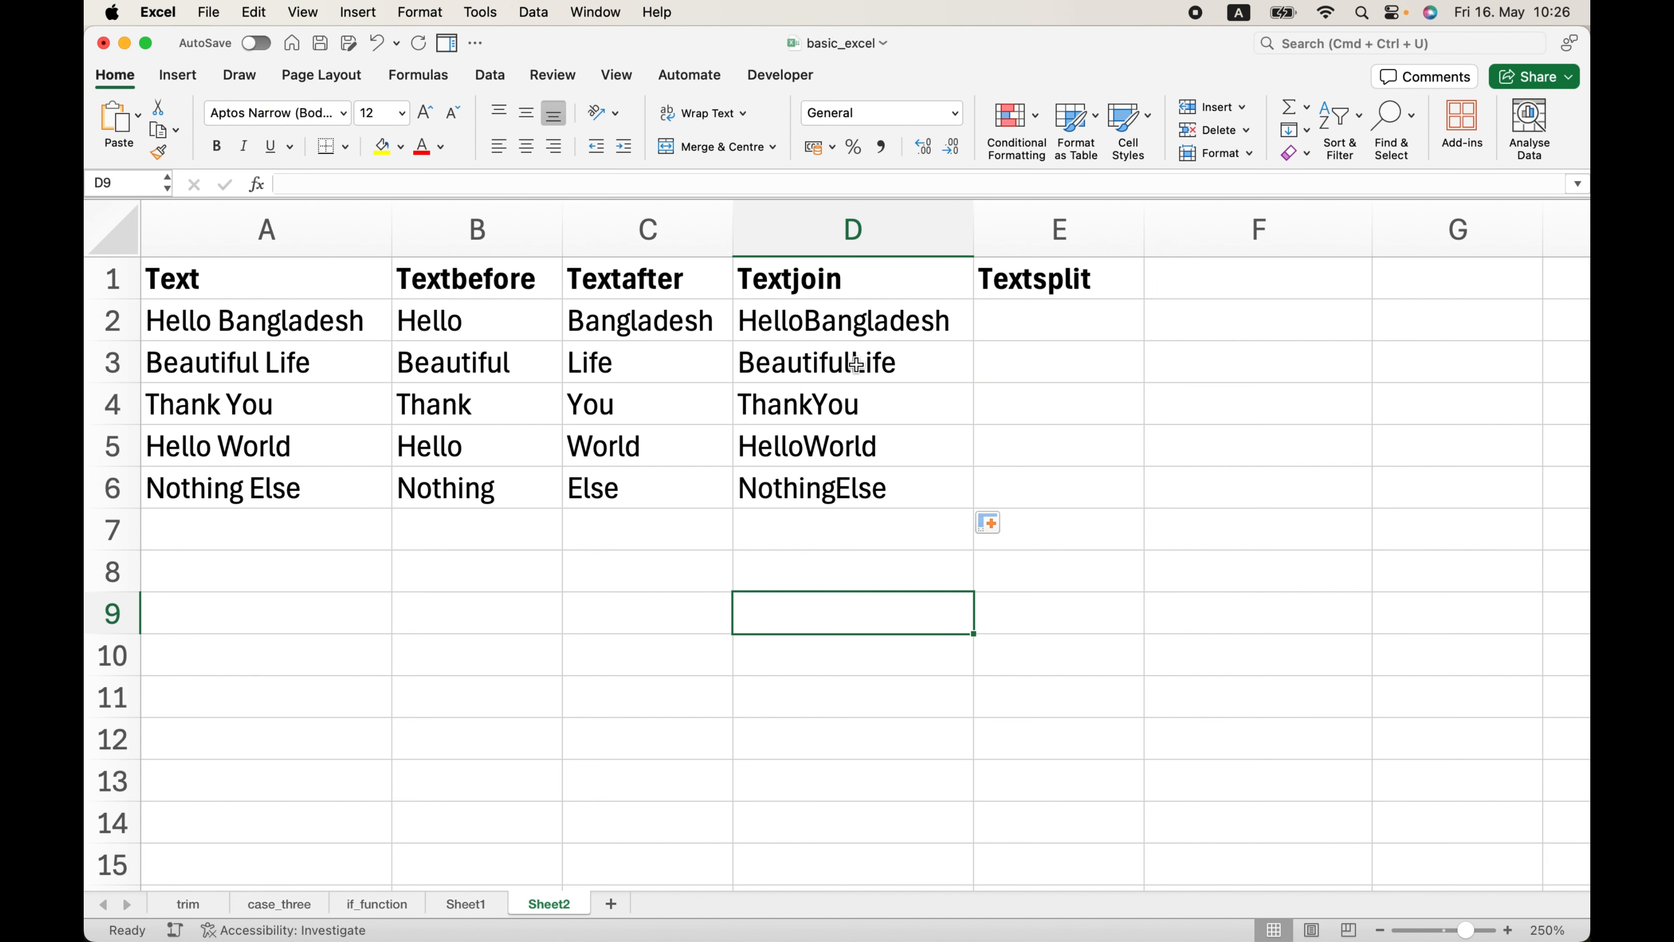
Set the delimiter in D2's TEXTJOIN formula back to a space and refill the formula down through D6.
left_click(811, 326)
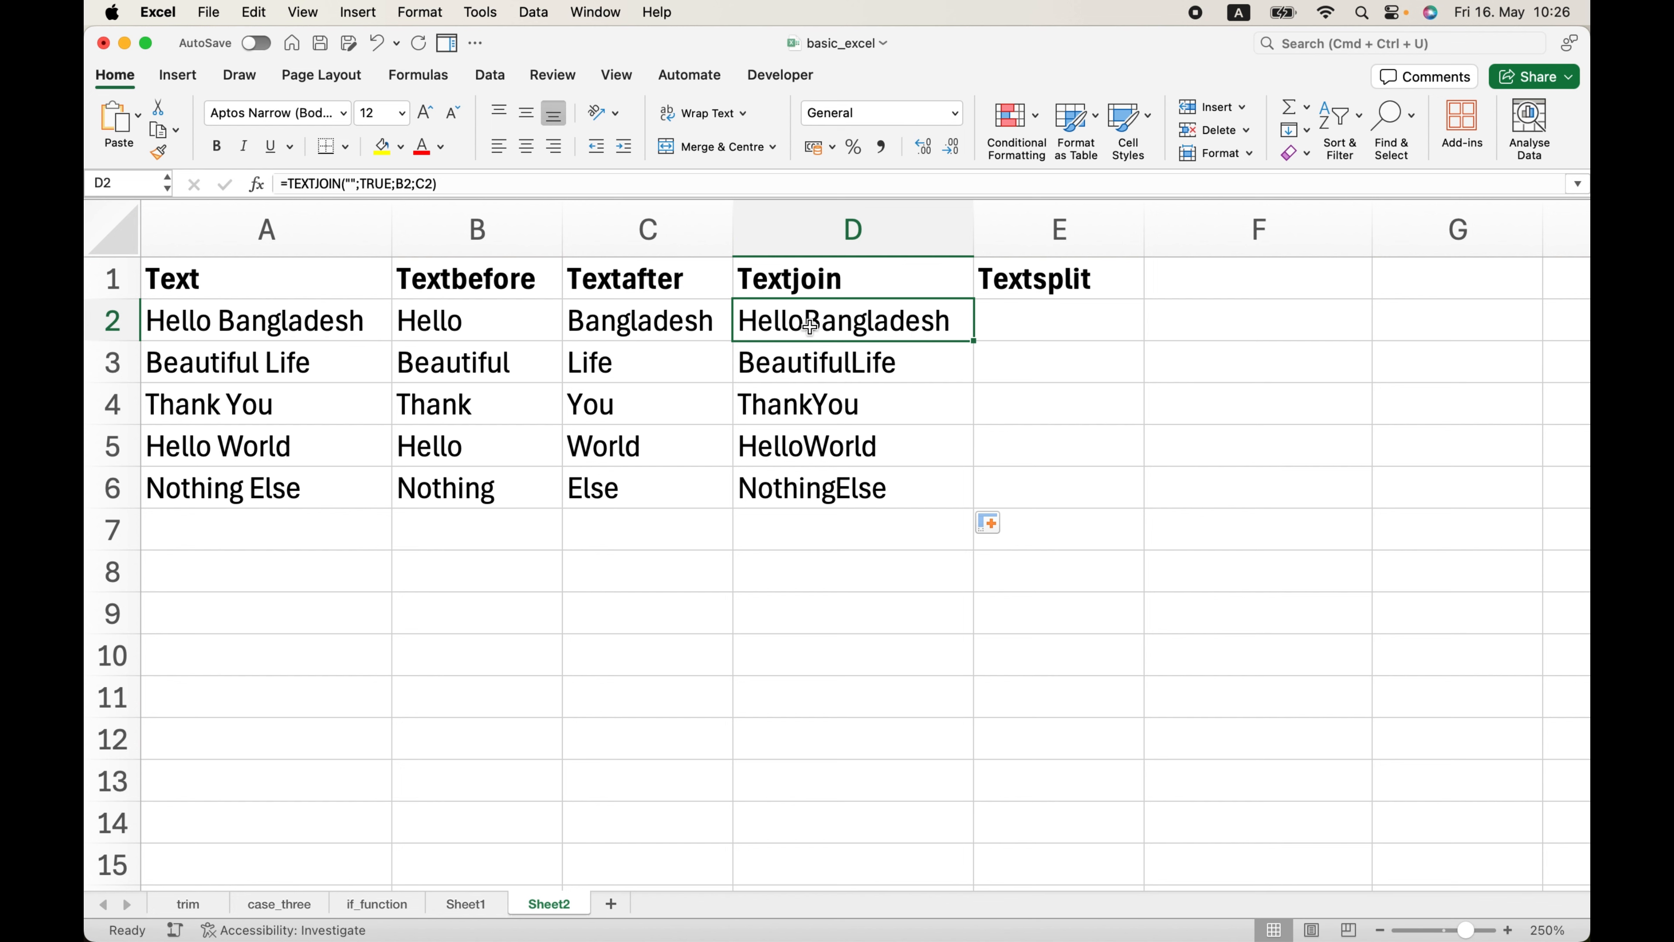
left_click(353, 184)
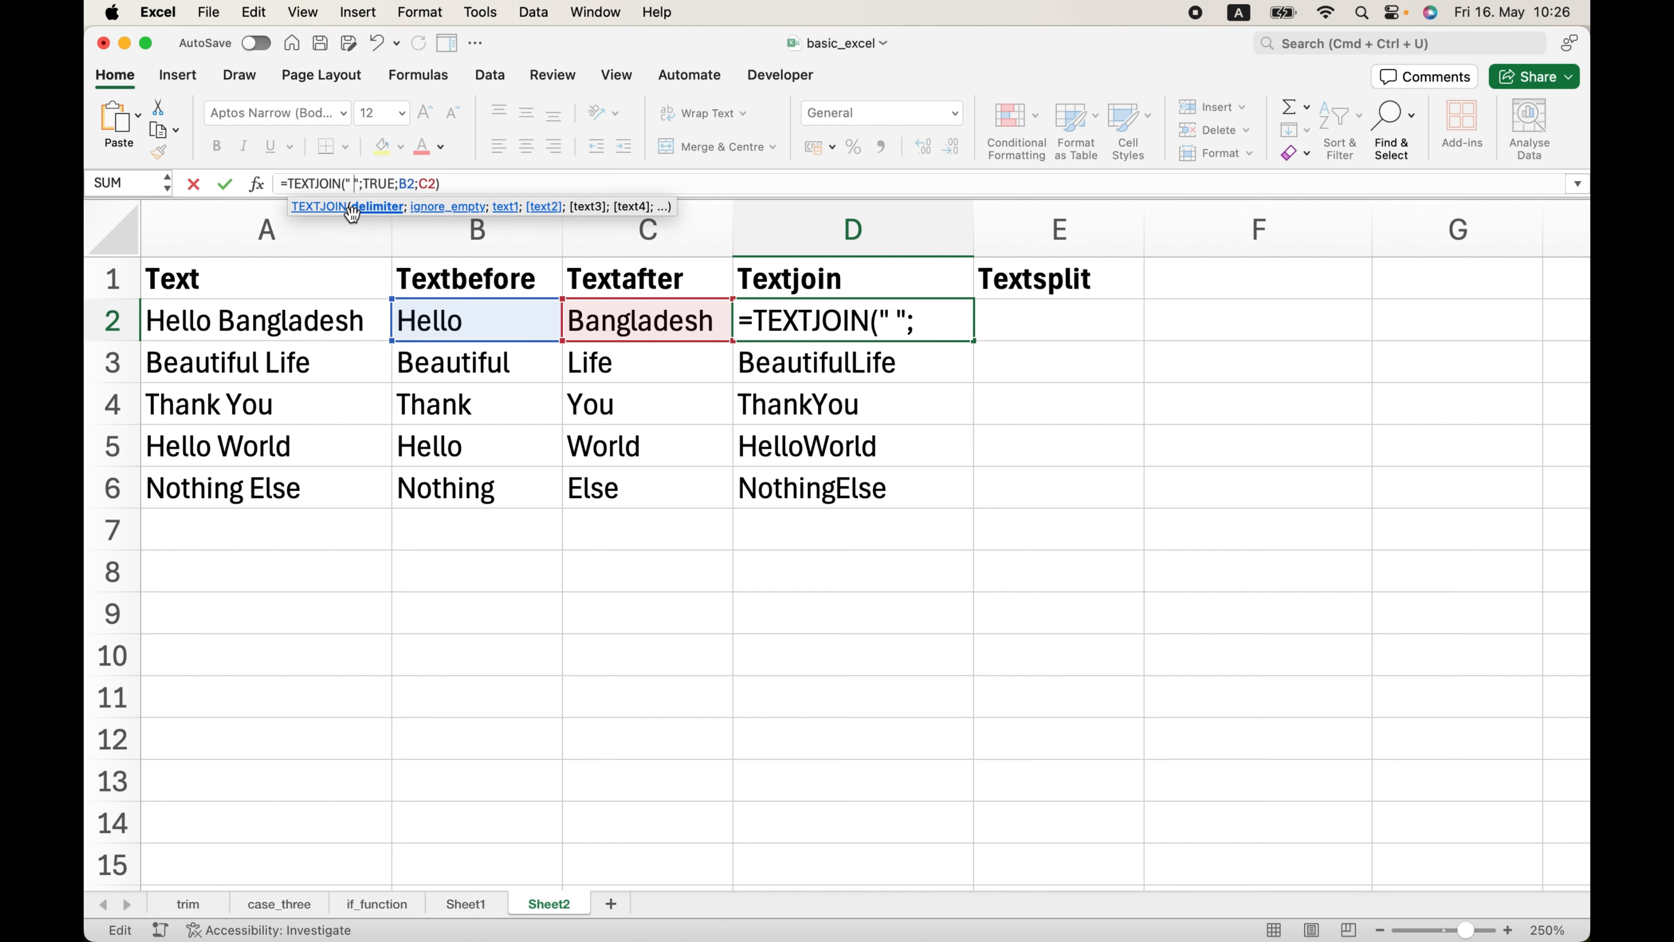
left_click(457, 177)
key("Return")
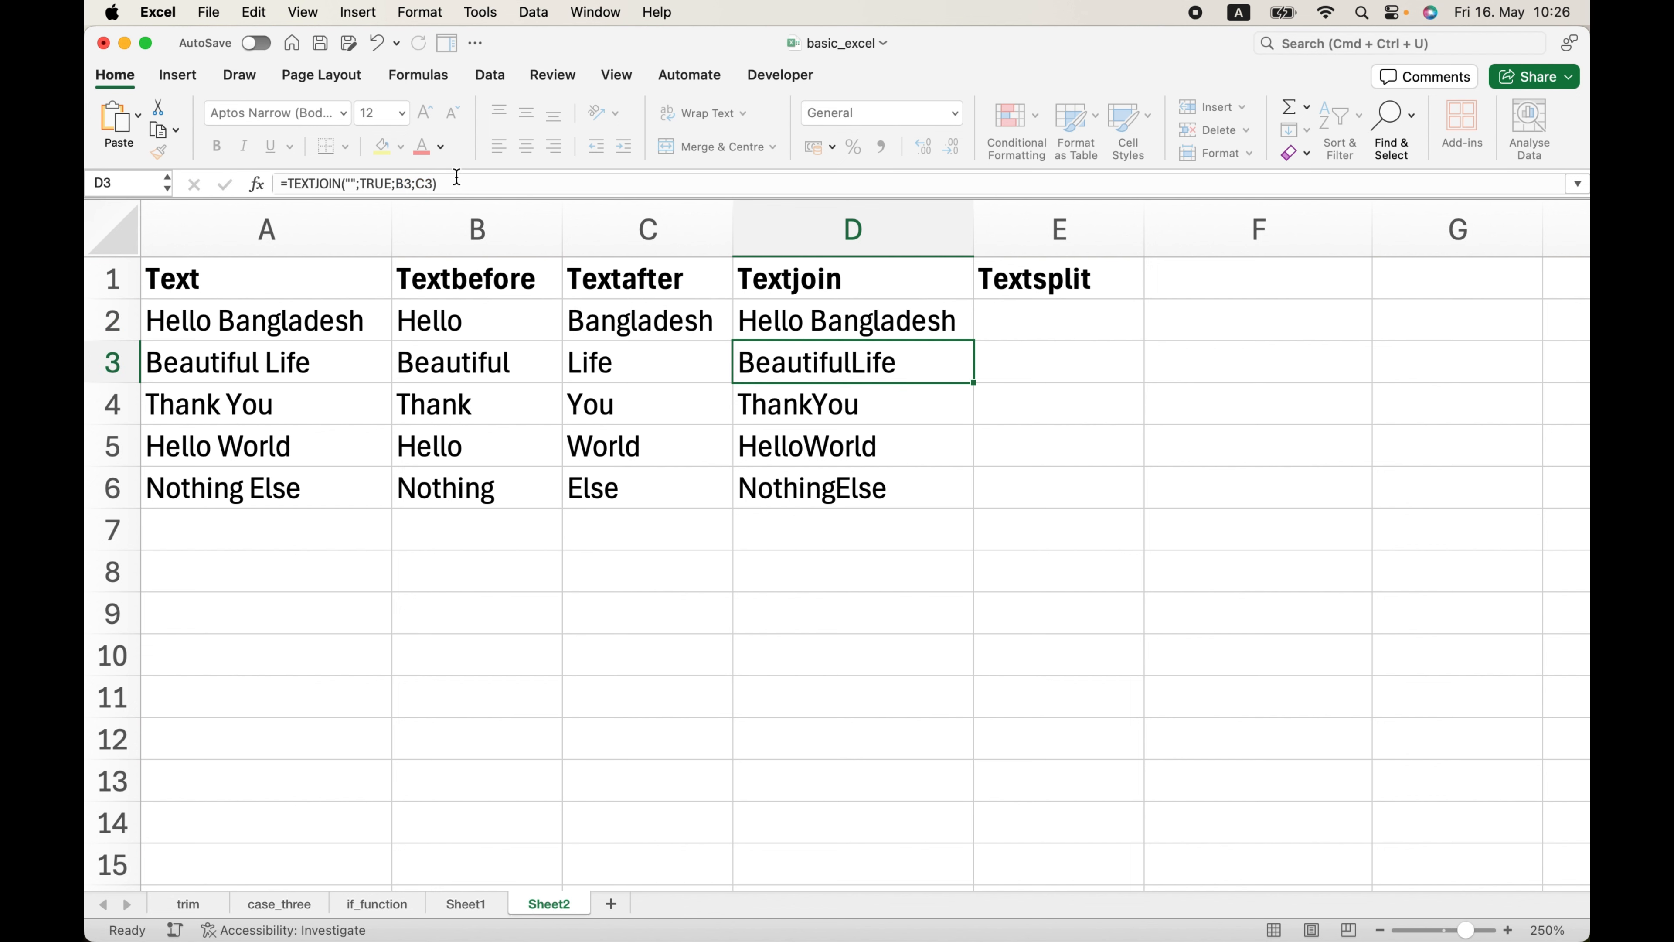
left_click(896, 323)
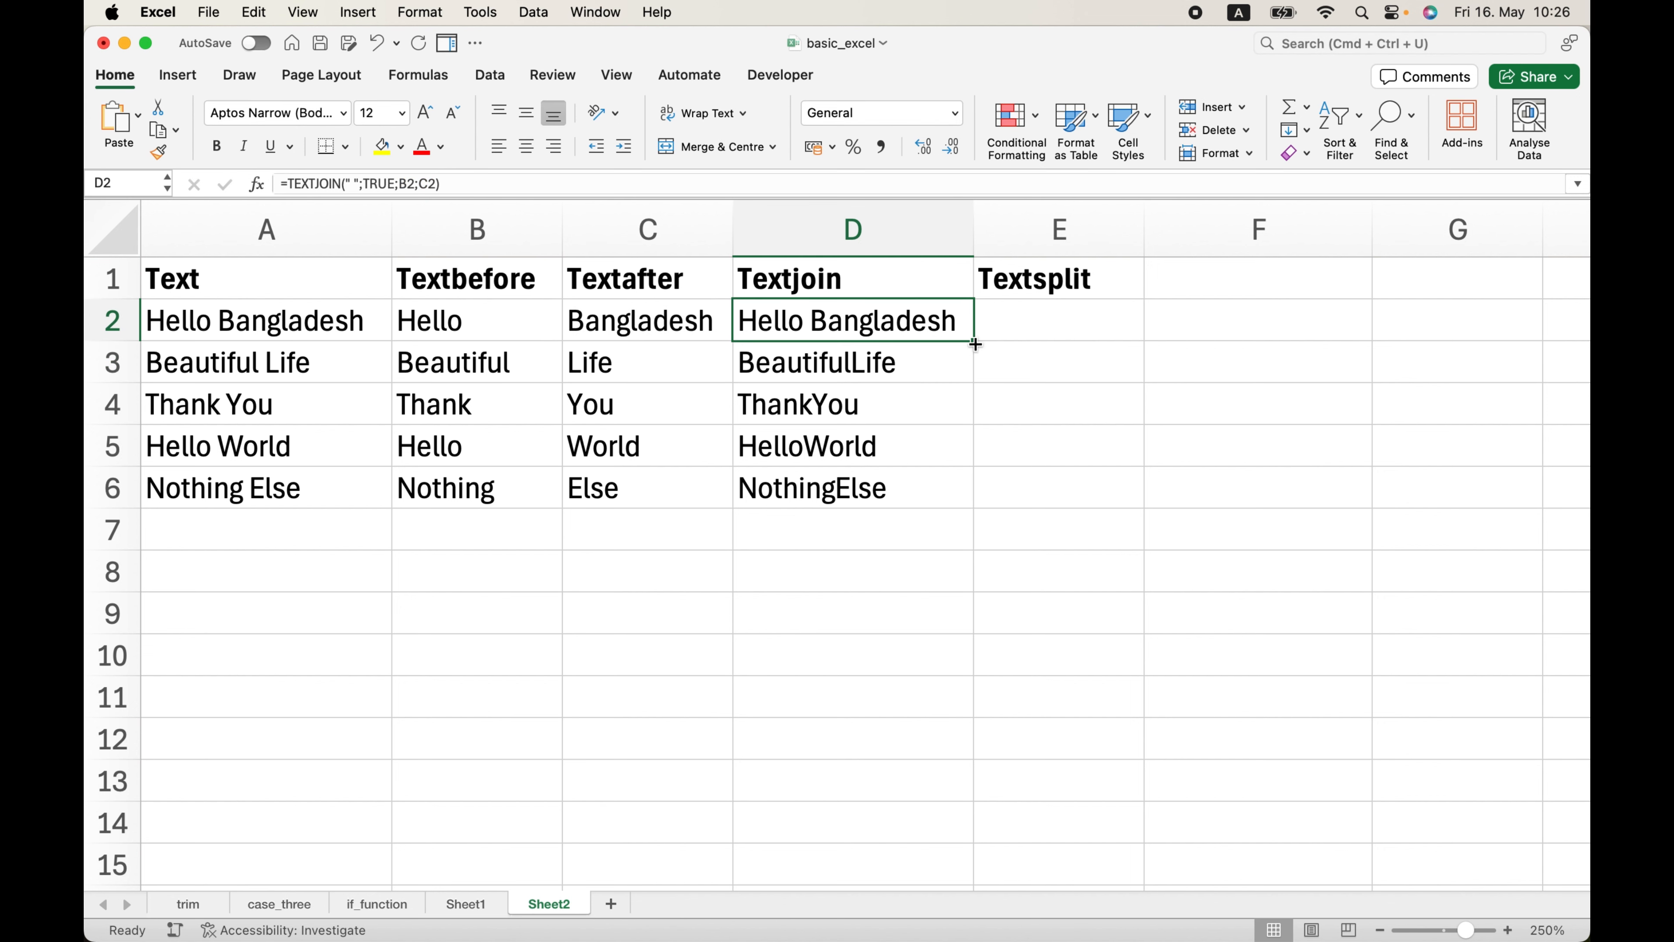
left_click_drag(973, 341, 973, 498)
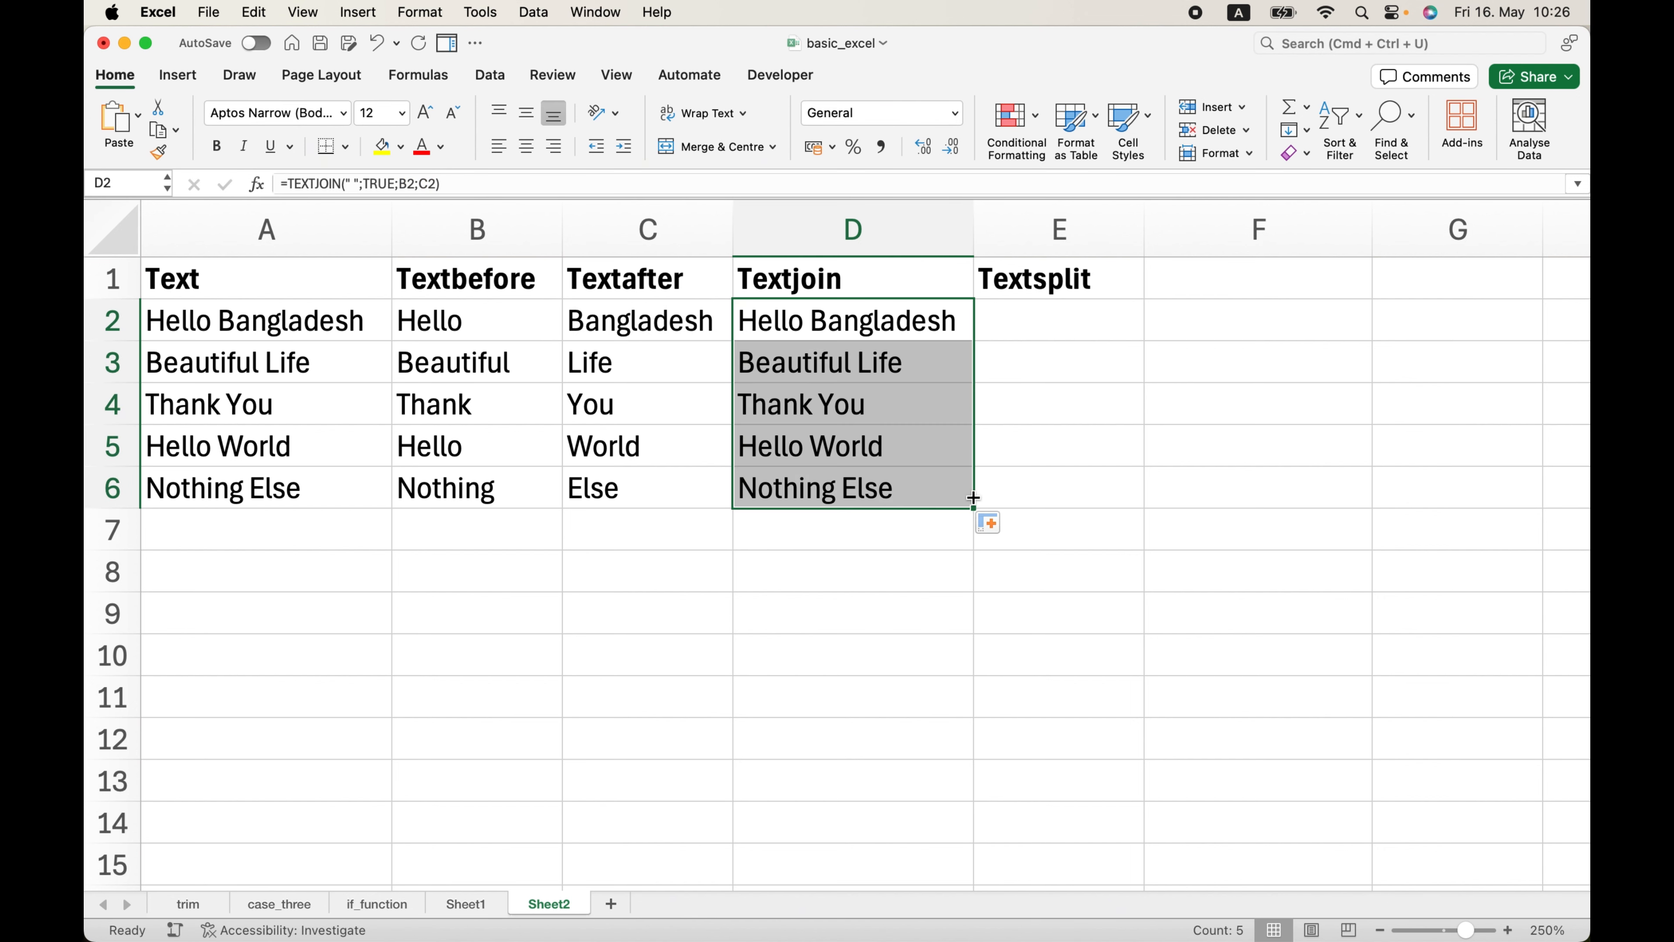
left_click(934, 561)
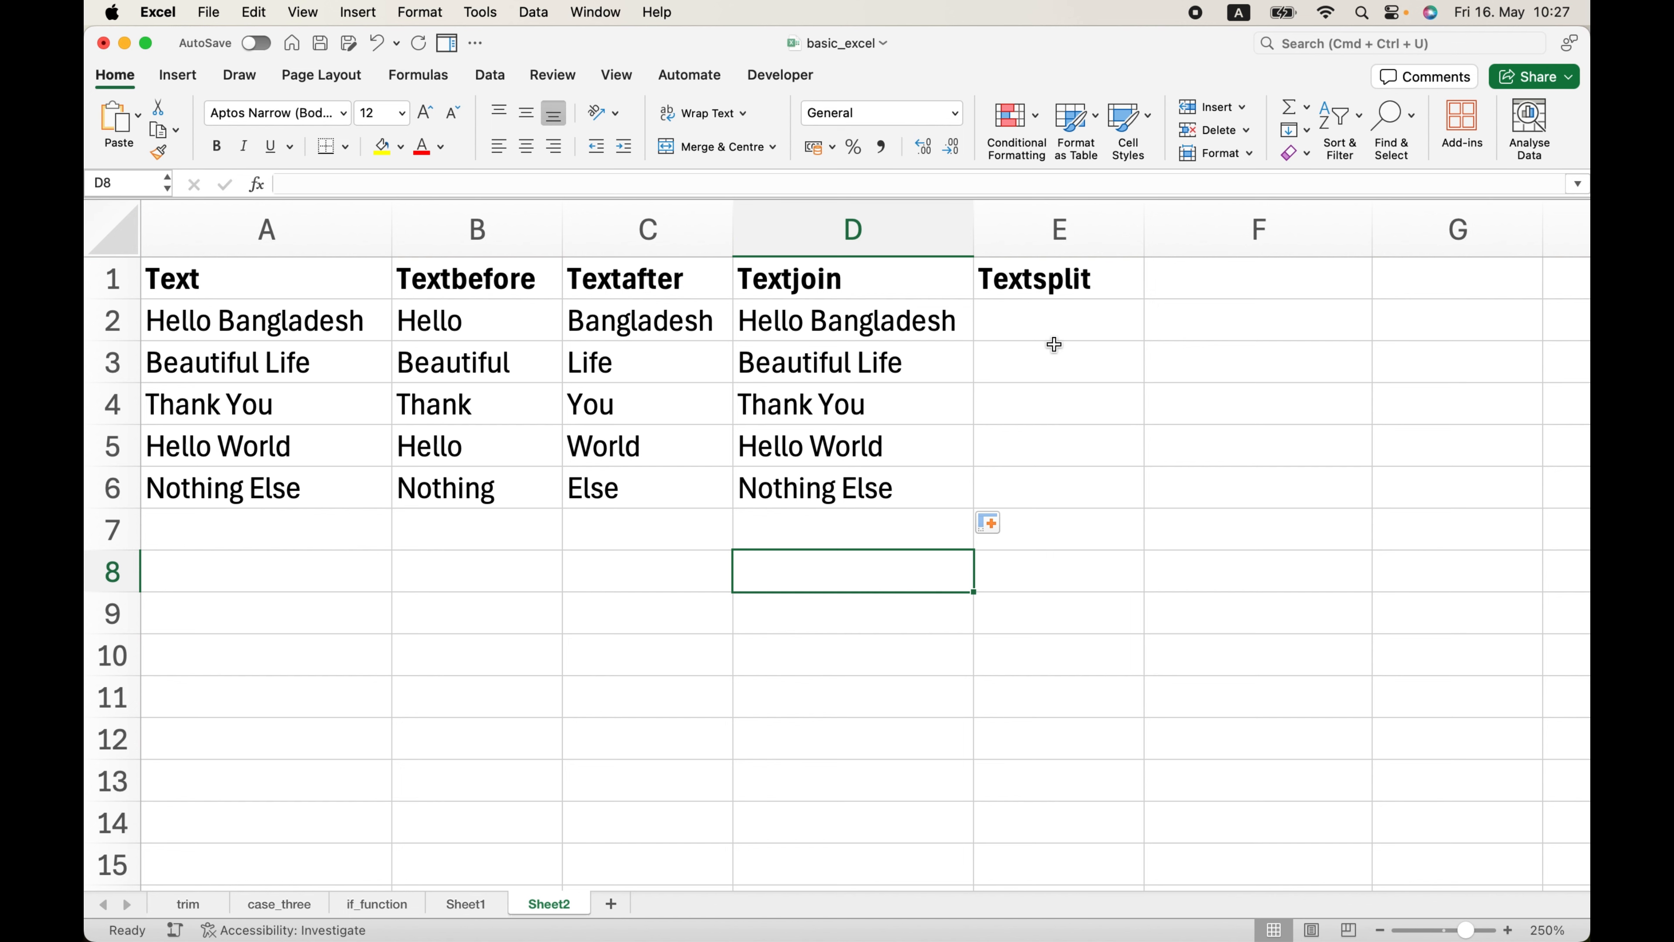
Enter the formula =TEXTSPLIT(A2;" ") in cell E2 to split the phrase into separate columns at the space.
left_click(1048, 327)
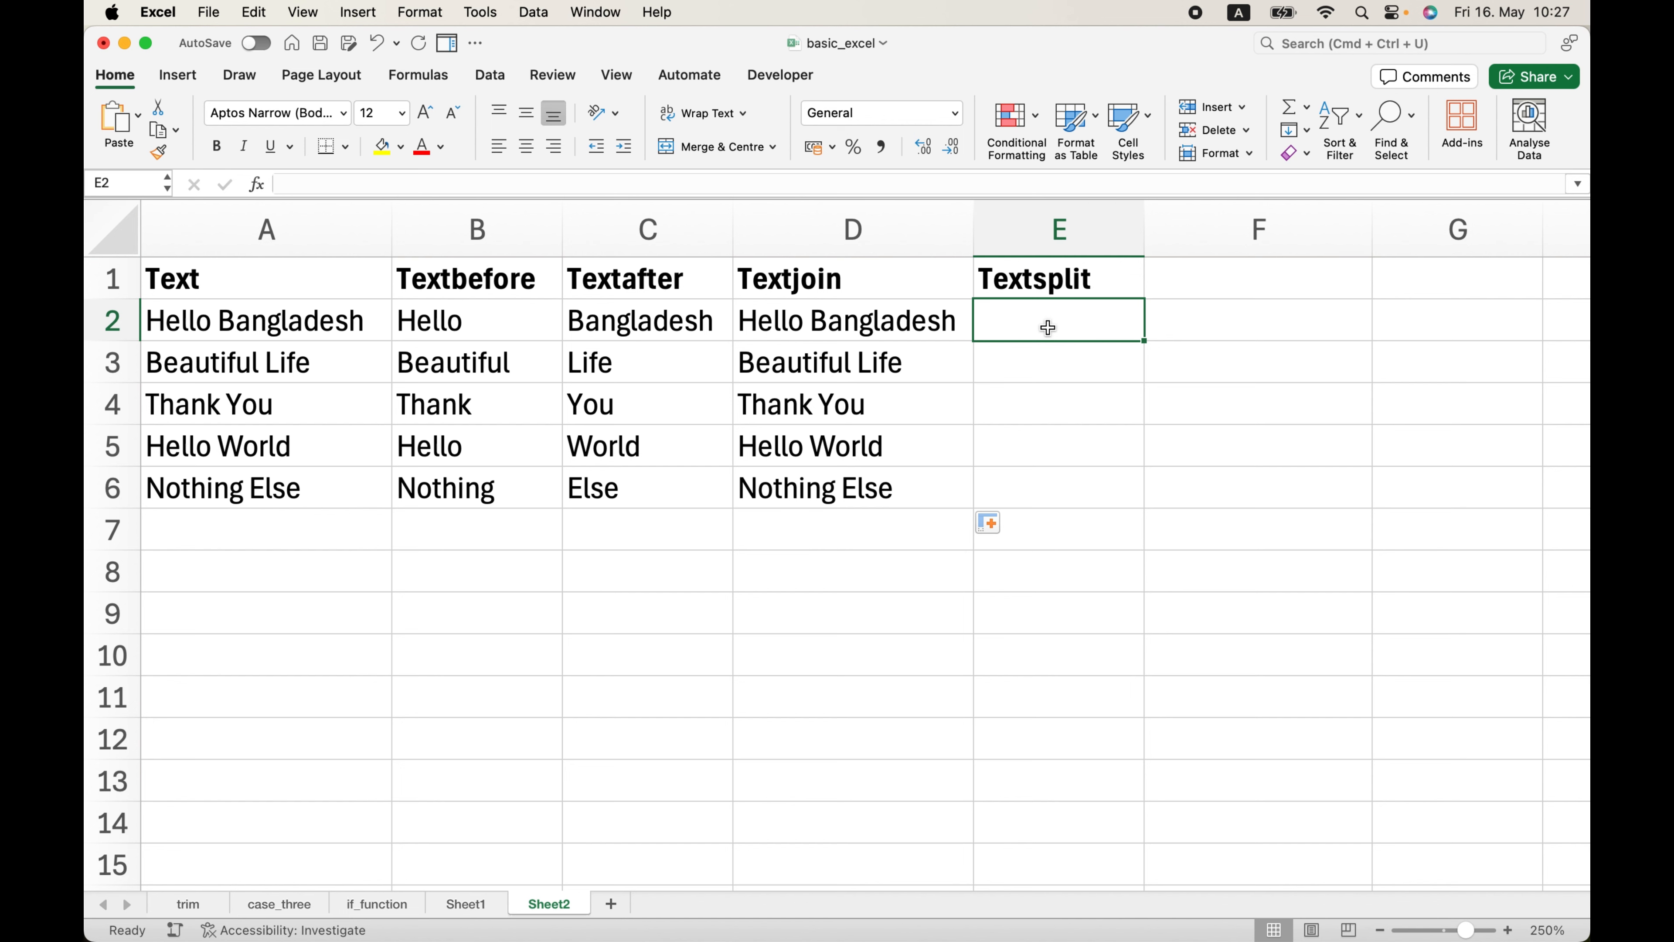
type("=text")
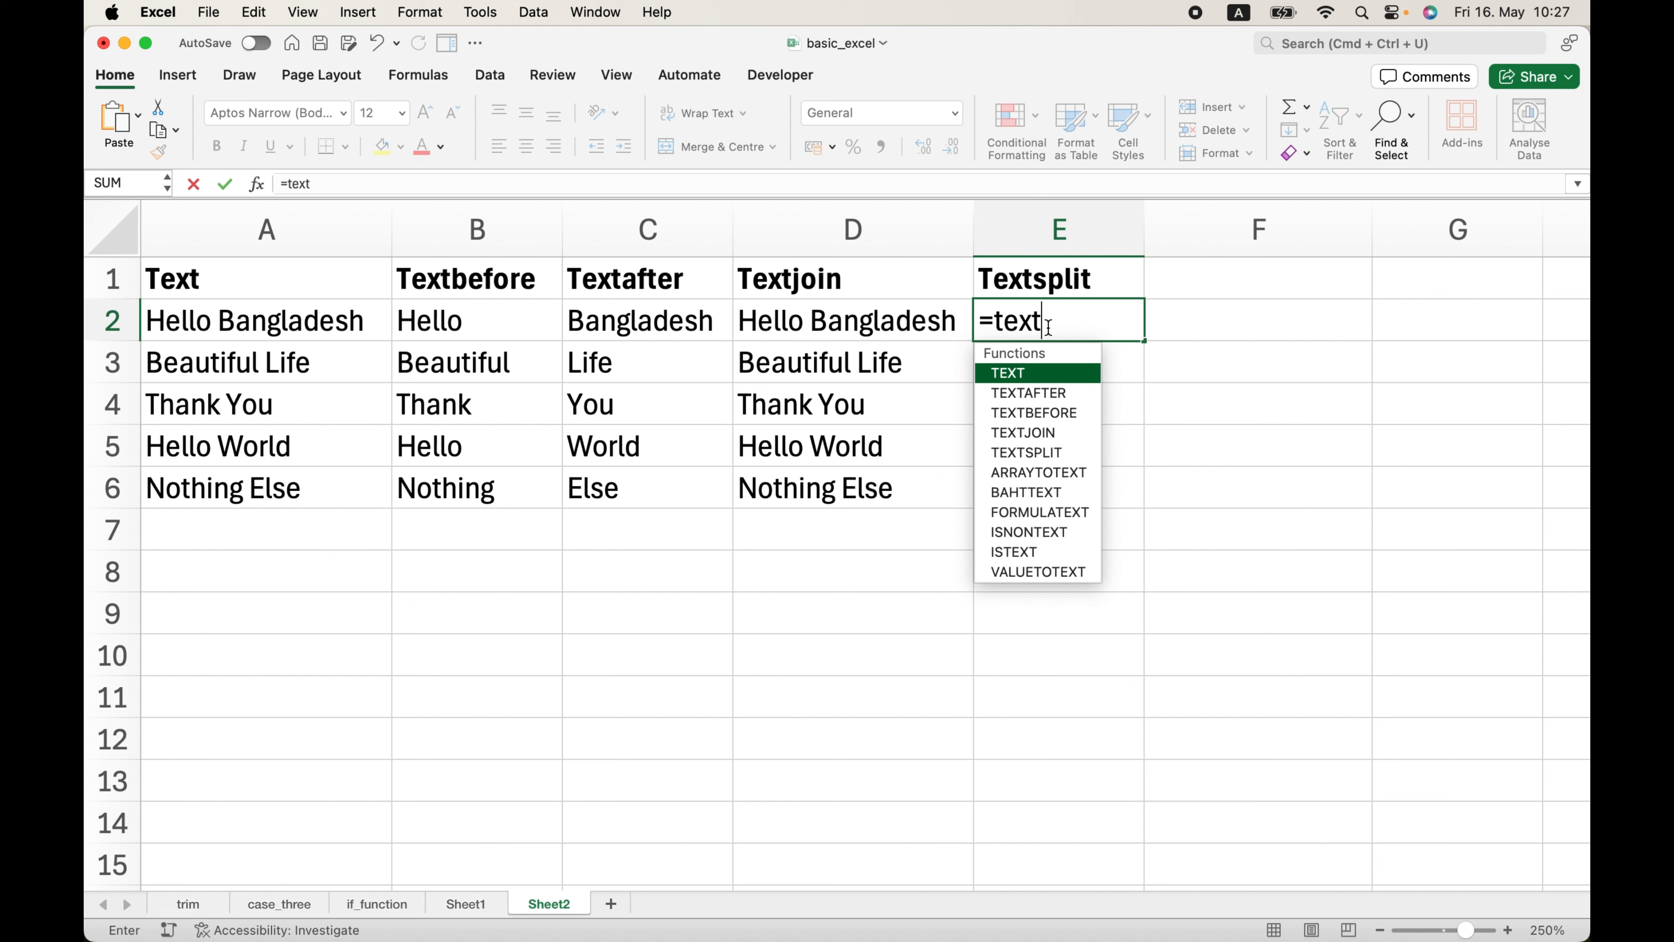
double_click(1040, 453)
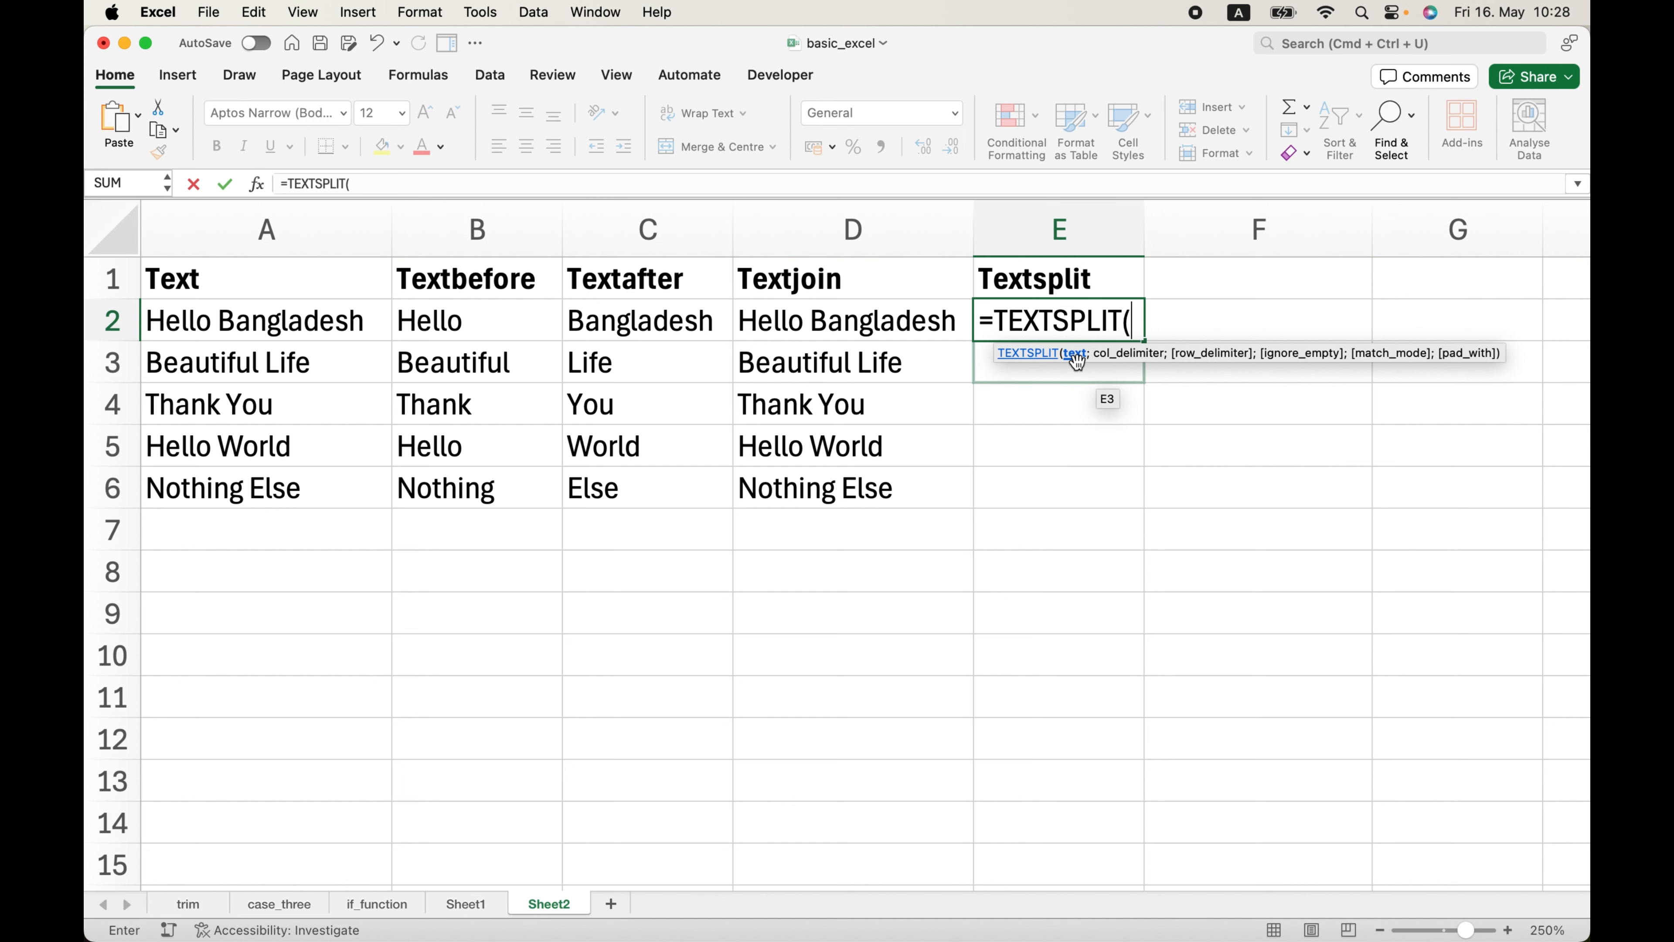
left_click(295, 324)
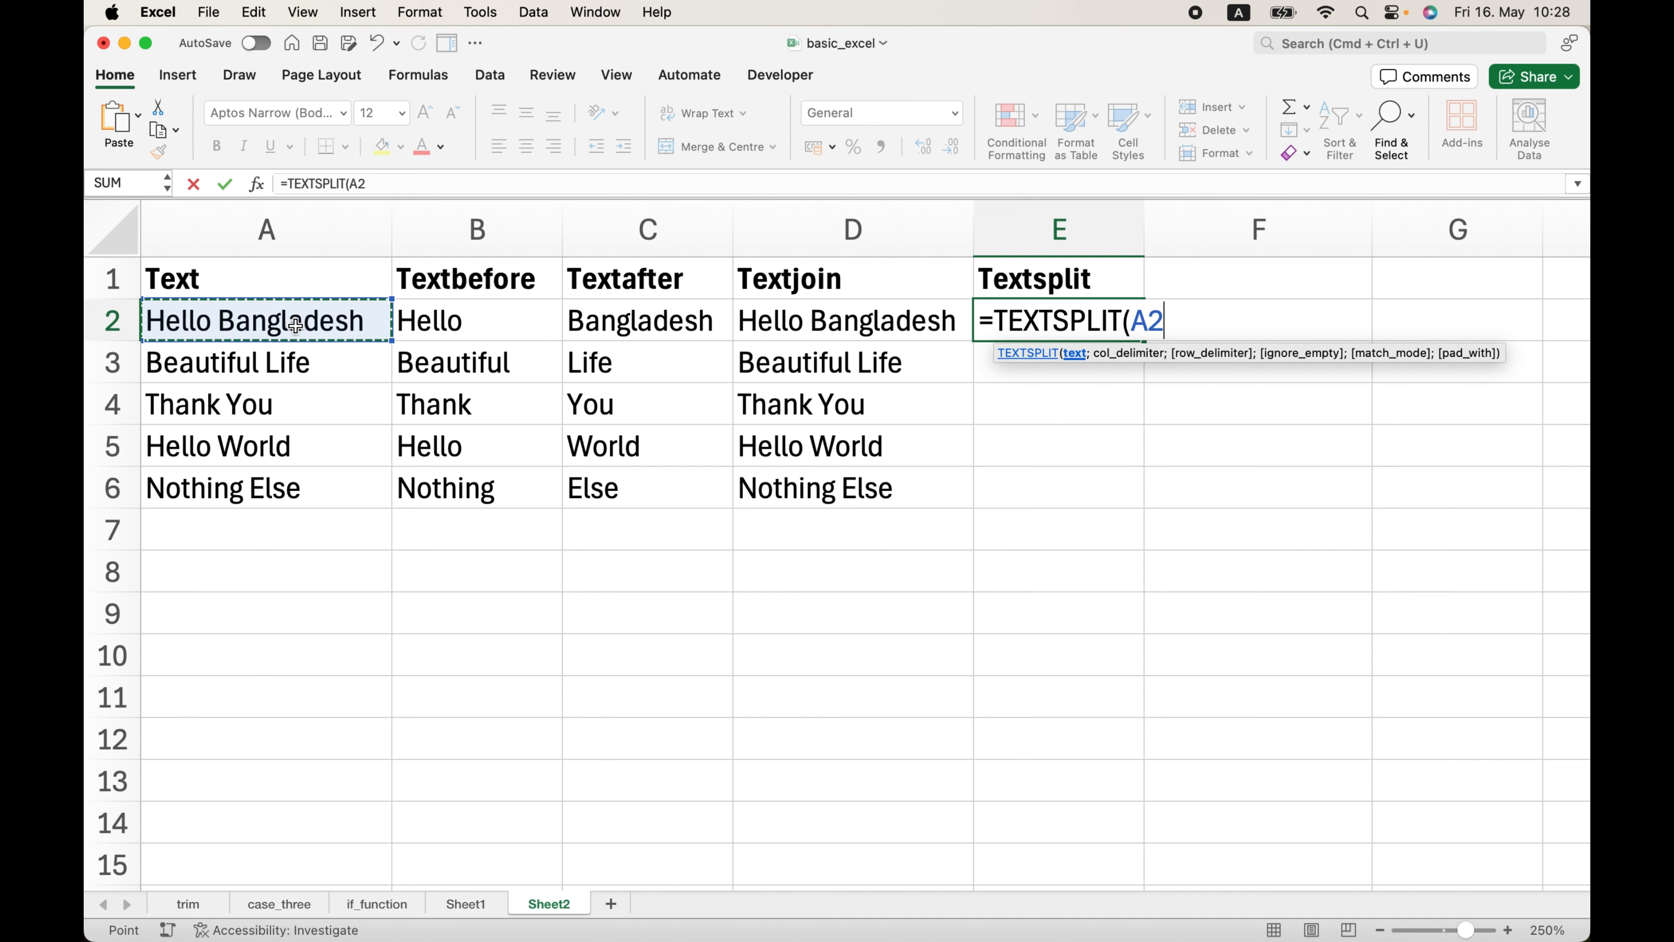
type(";")
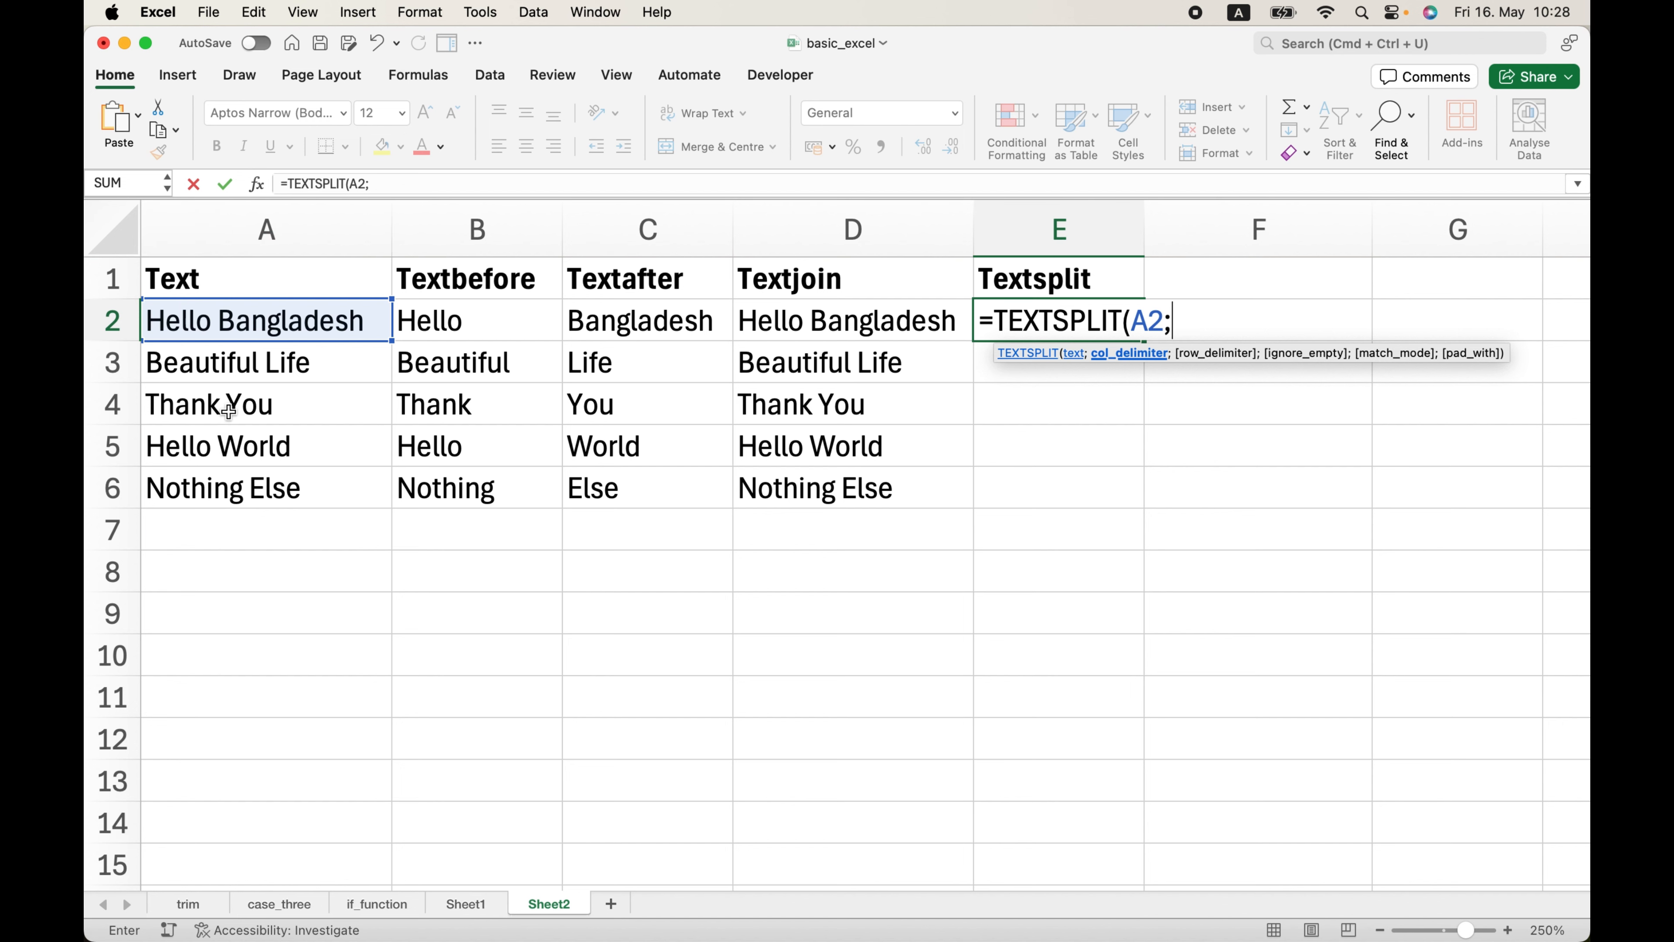
left_click(1188, 320)
type("\" \"")
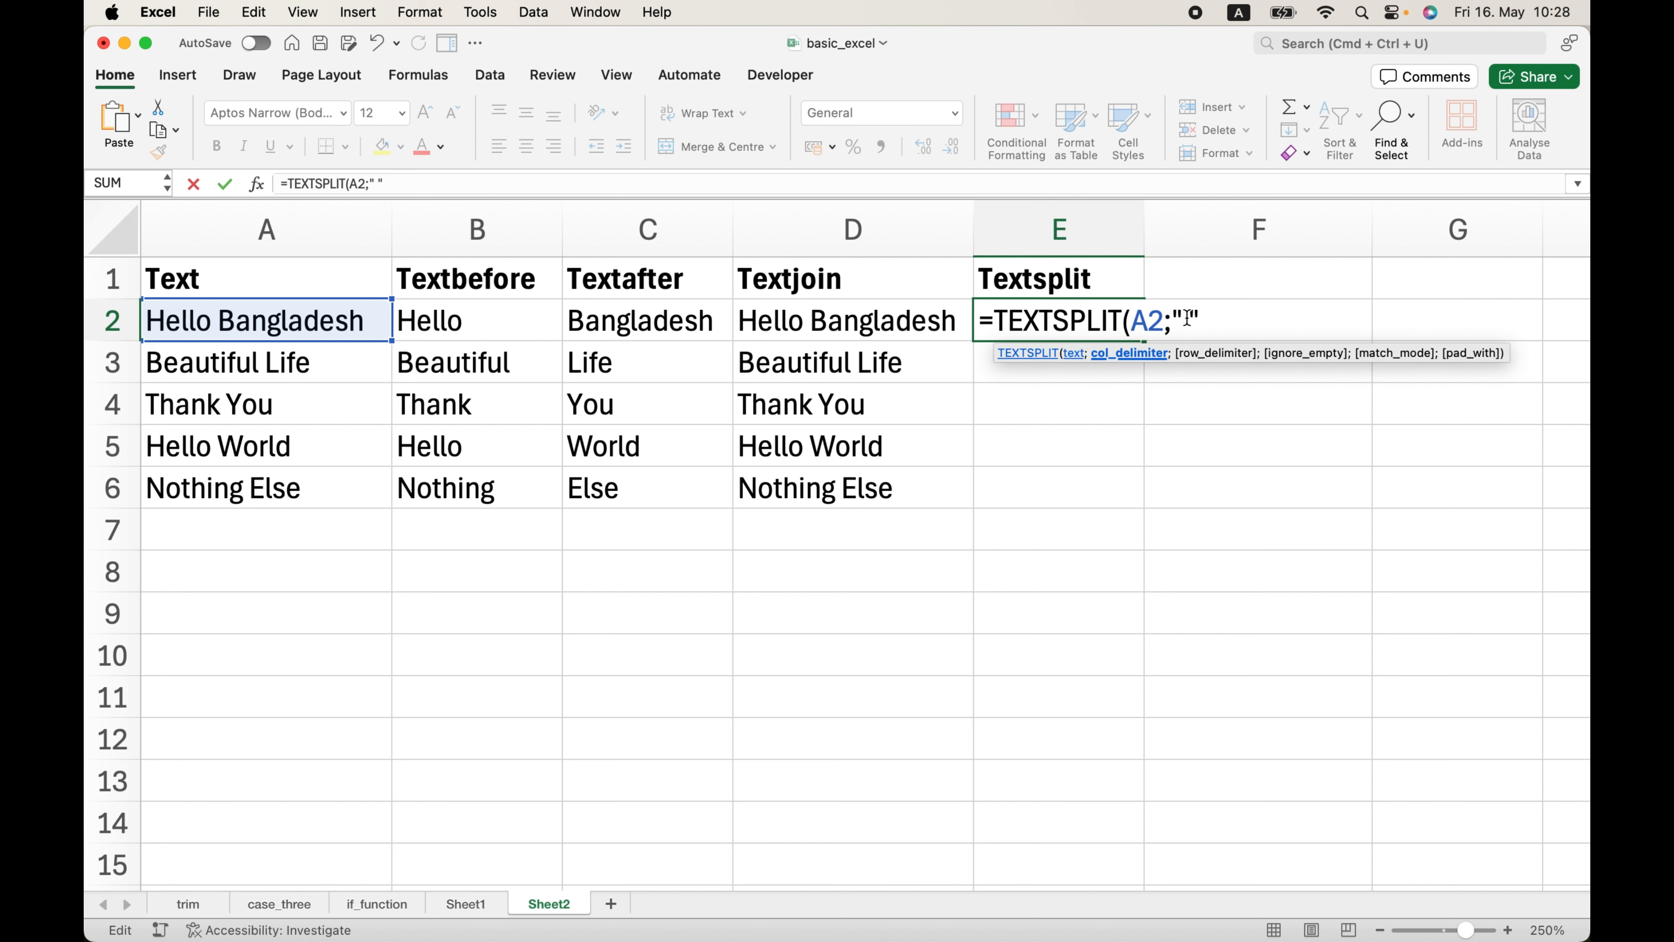
type(")")
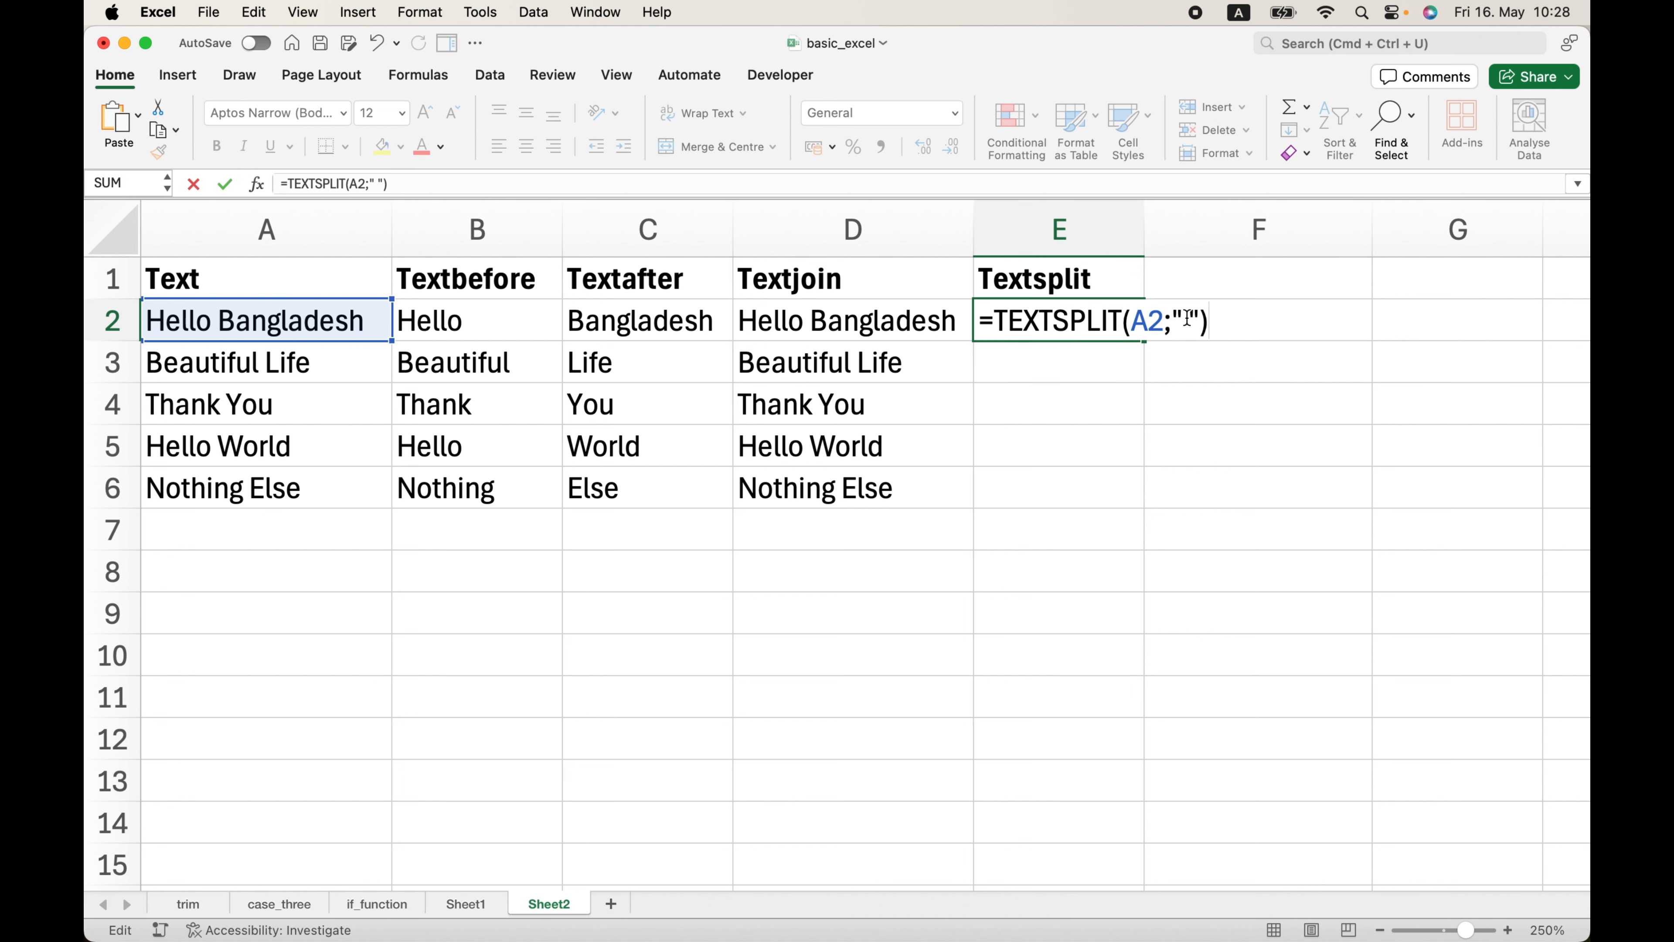
key("Return")
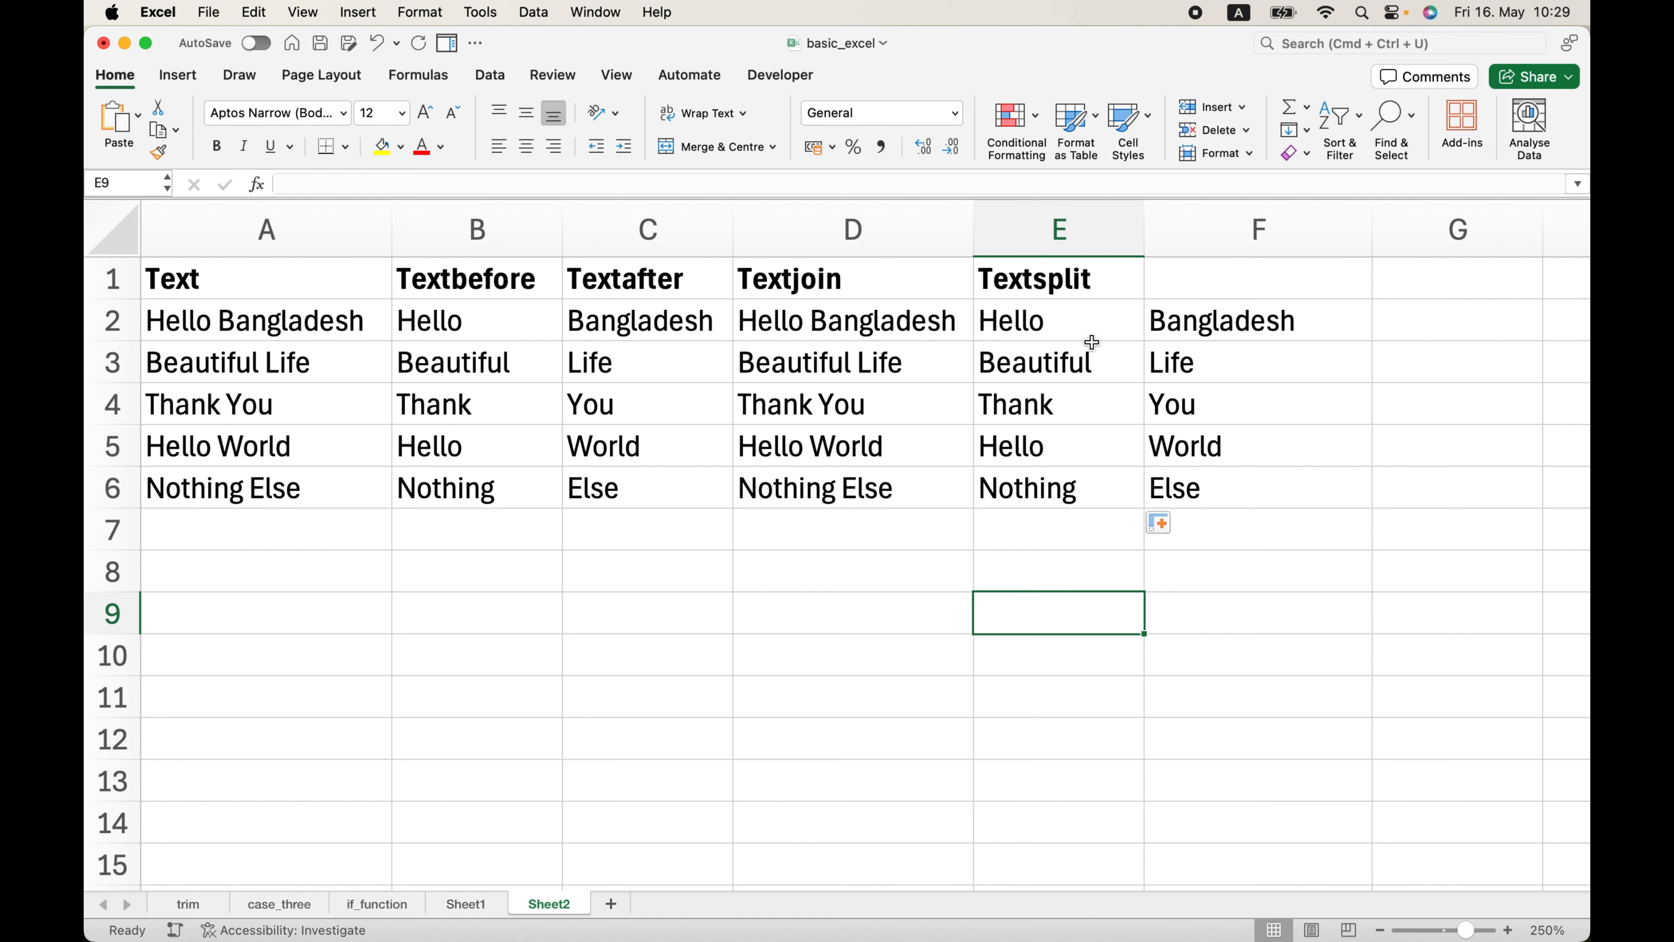